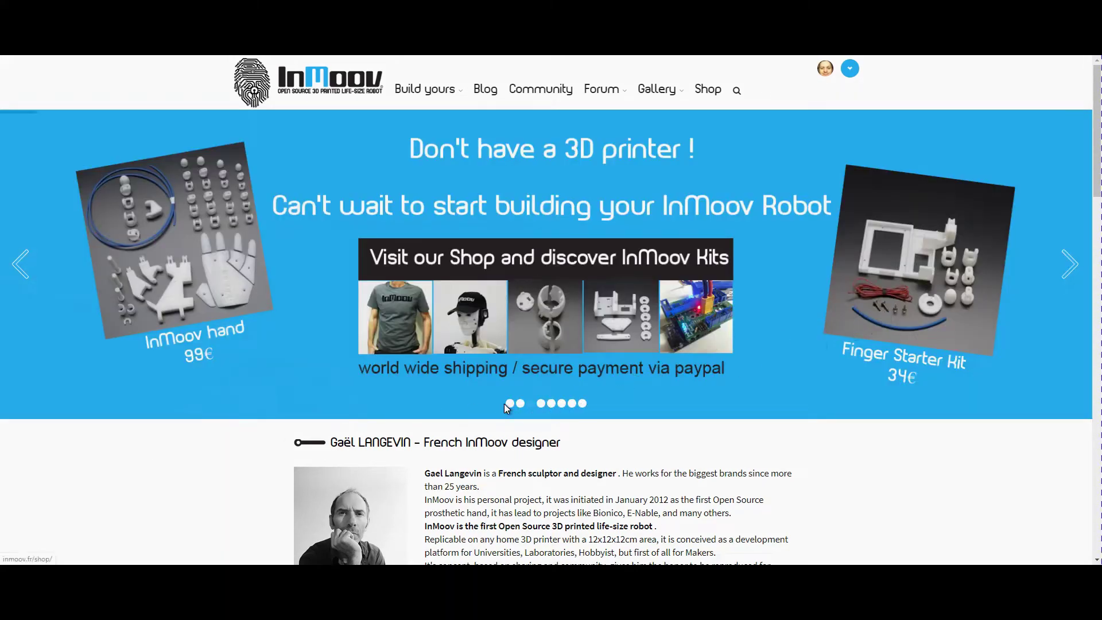
Show the first slide of the carousel on the inmoov.fr home page
click(509, 404)
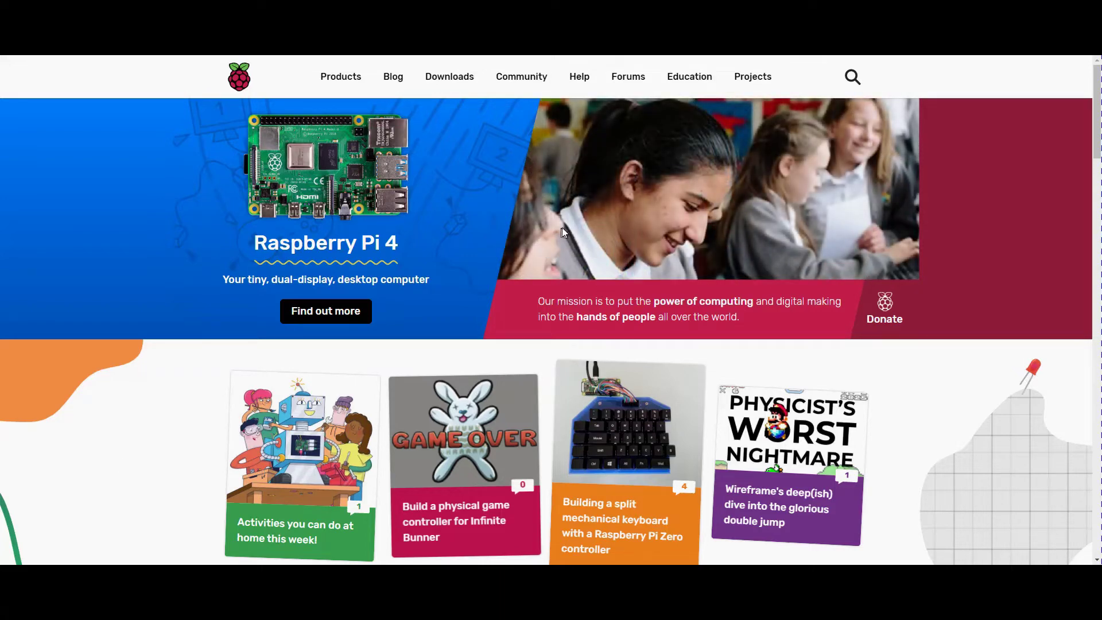
Go to Downloads from the Raspberry Pi website's top navigation bar
click(468, 82)
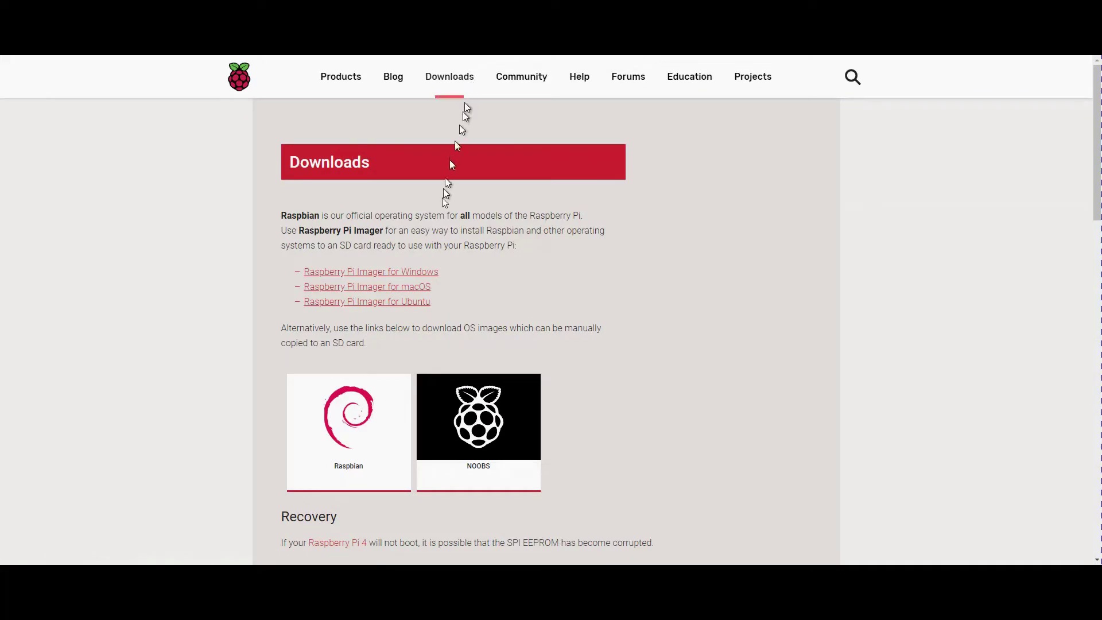
Open the Raspbian tile and scroll down to the three Raspbian Buster download cards
click(352, 424)
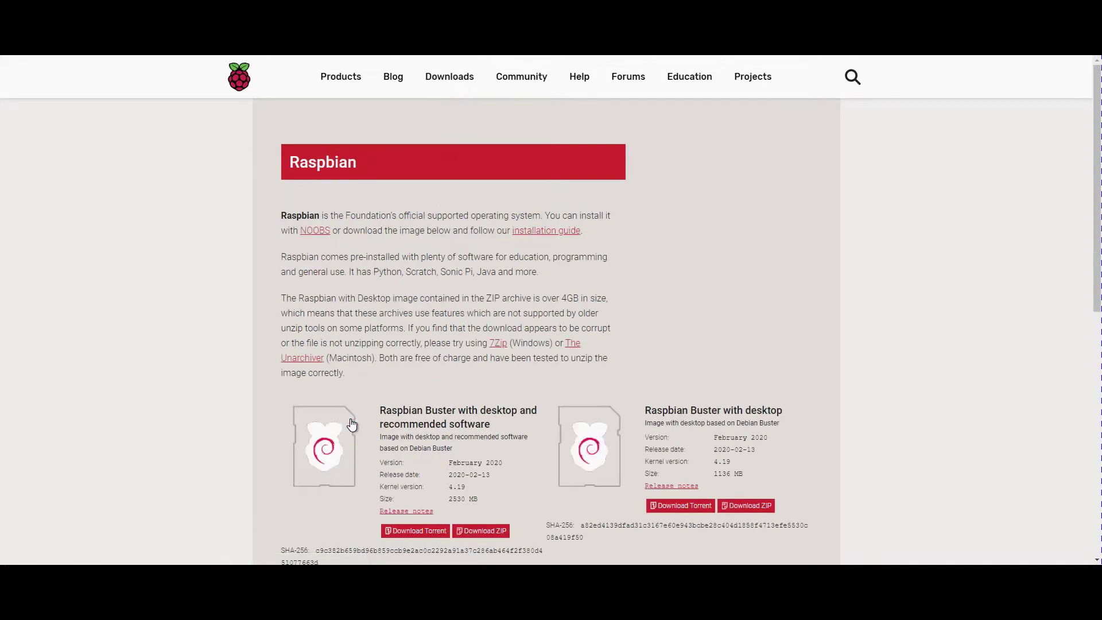
scroll(350, 411, down, 3)
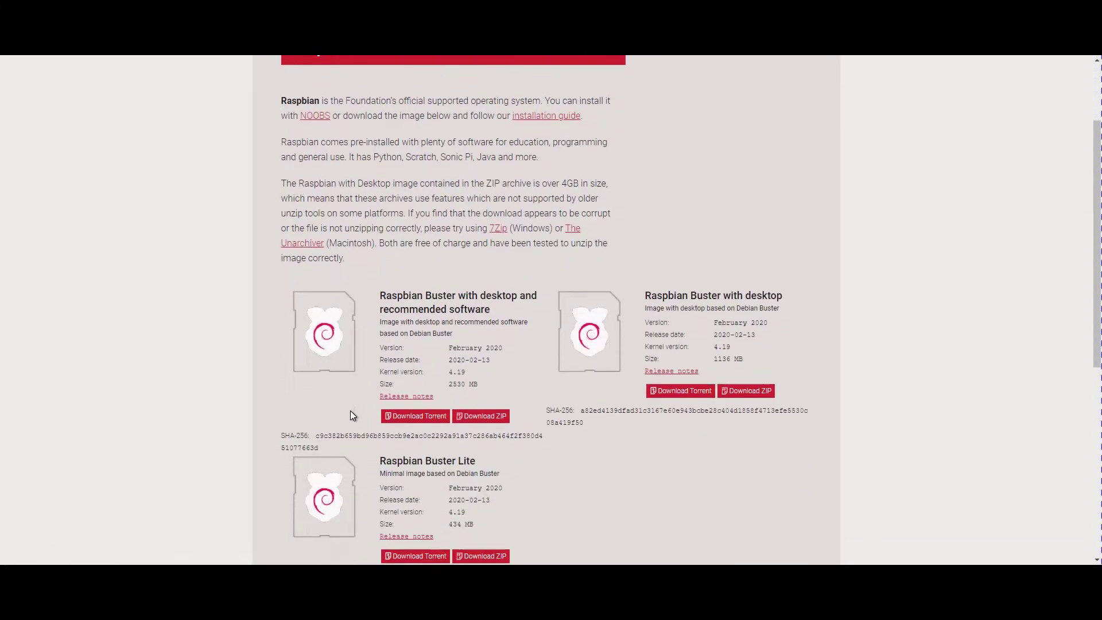
scroll(351, 413, down, 1)
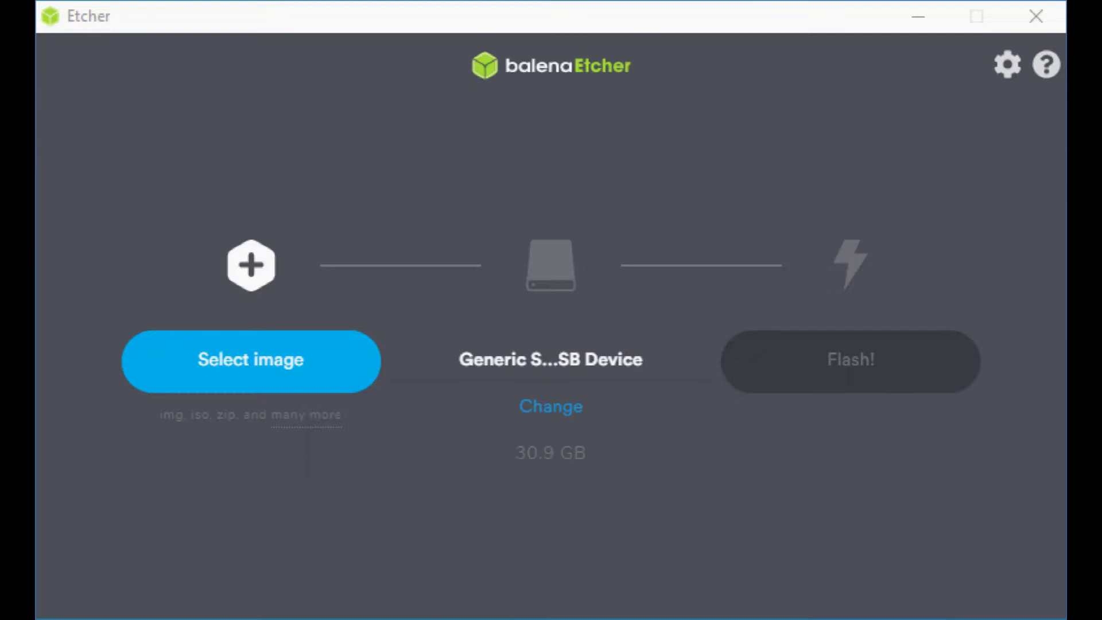
Select 2020-02-13-raspbian-buster-full.zip from Data (E:) > Raspberry_Pi as the balenaEtcher image
click(290, 374)
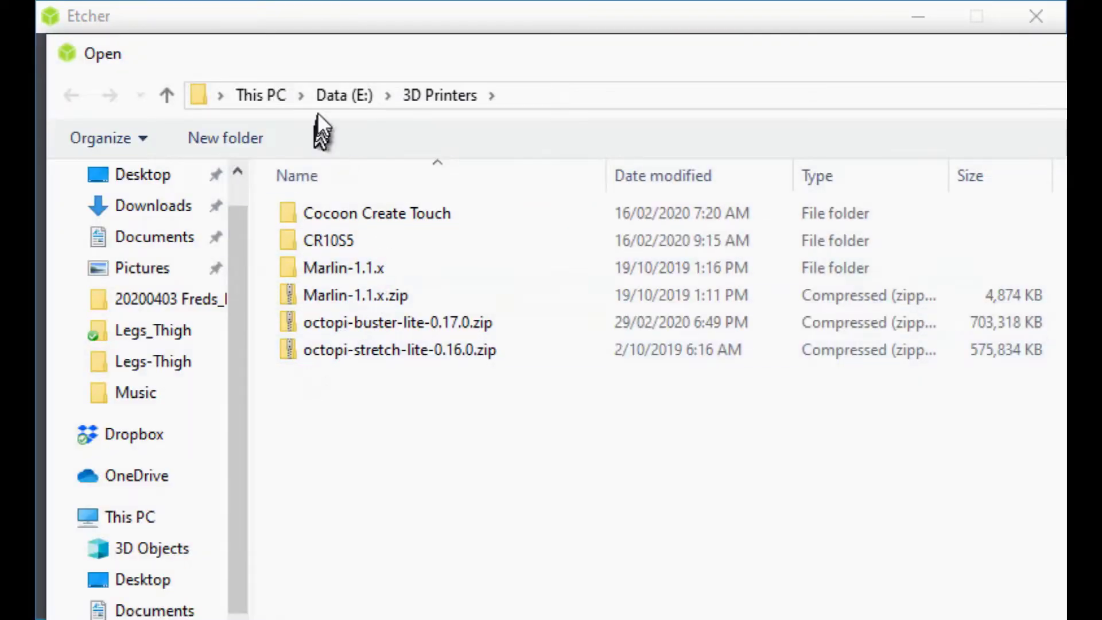
click(328, 95)
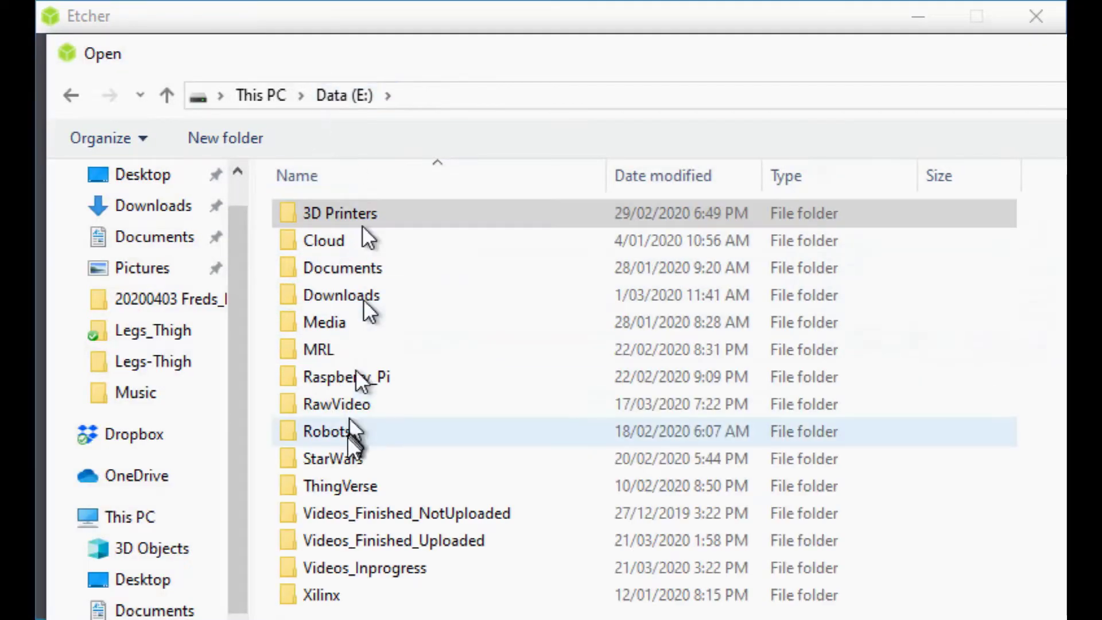
click(360, 357)
double_click(352, 381)
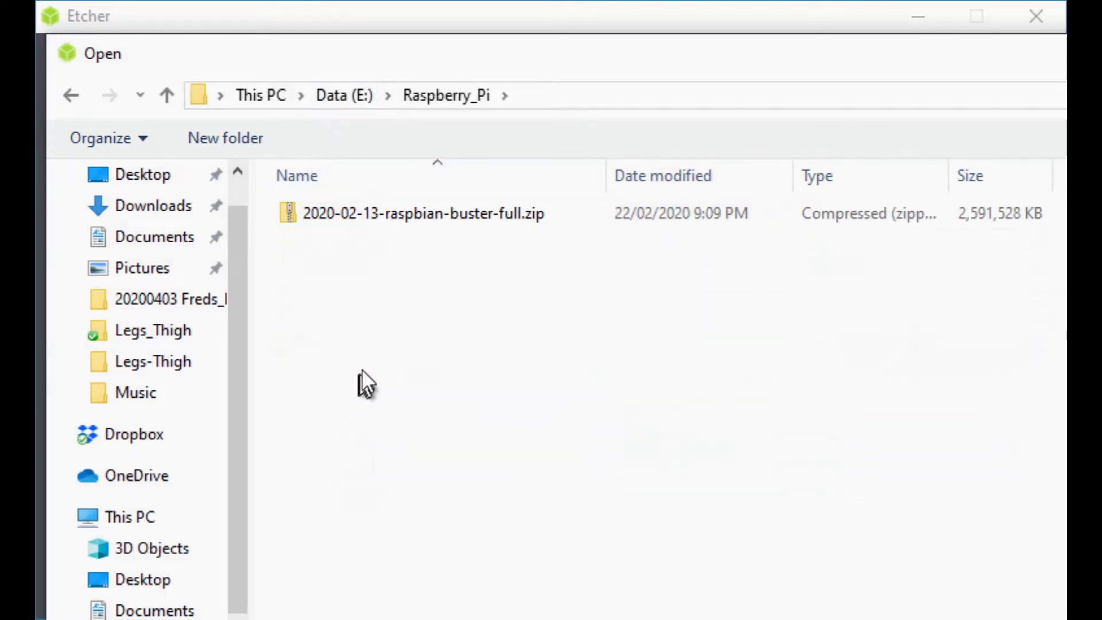
click(434, 212)
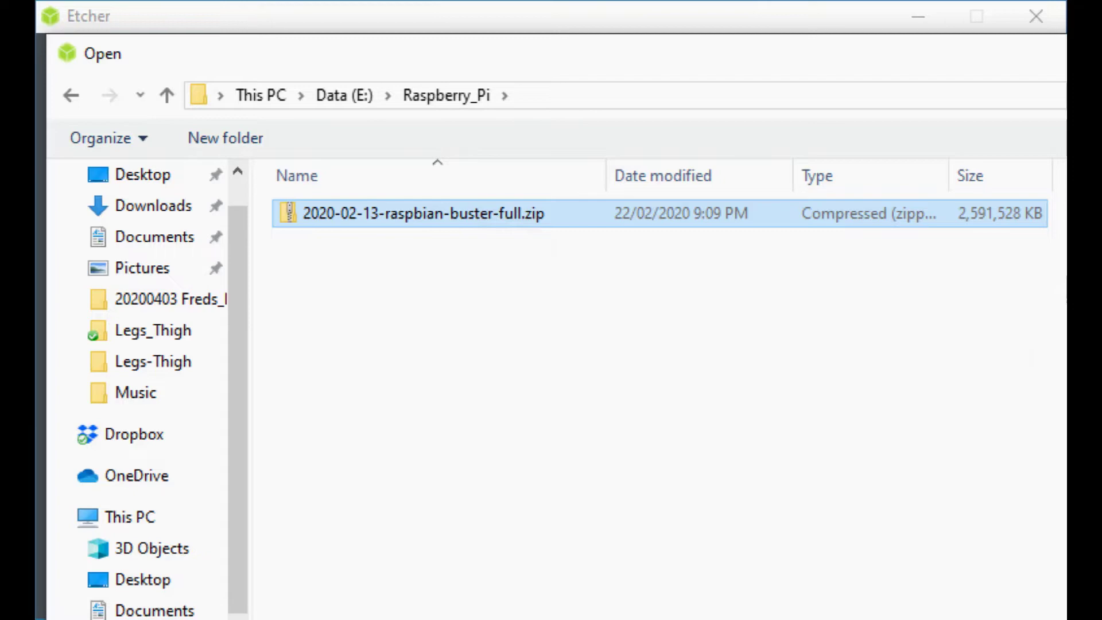
key(Return)
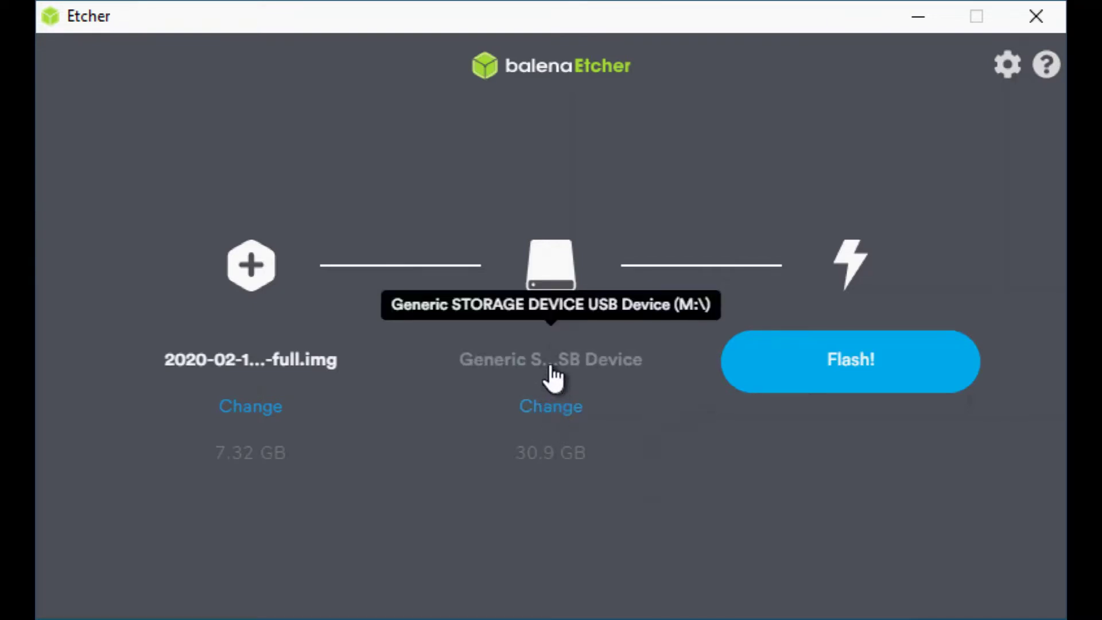
Review the 30.9 GB USB drive chosen as the flash target
click(549, 404)
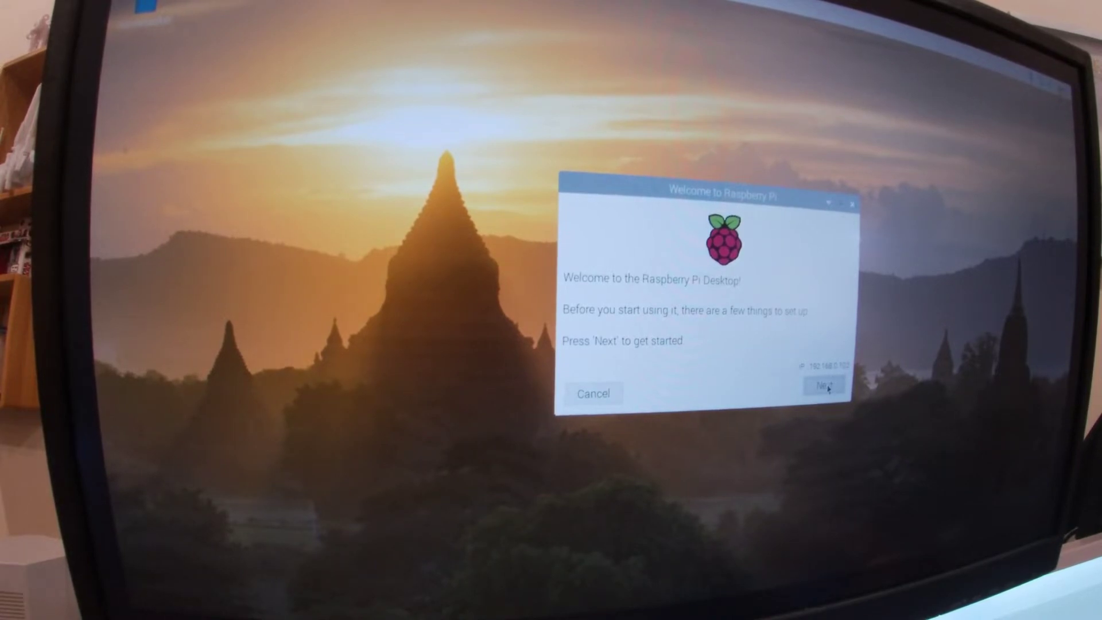
Choose country Australia, timezone Melbourne, English language and US keyboard, then apply them
click(826, 386)
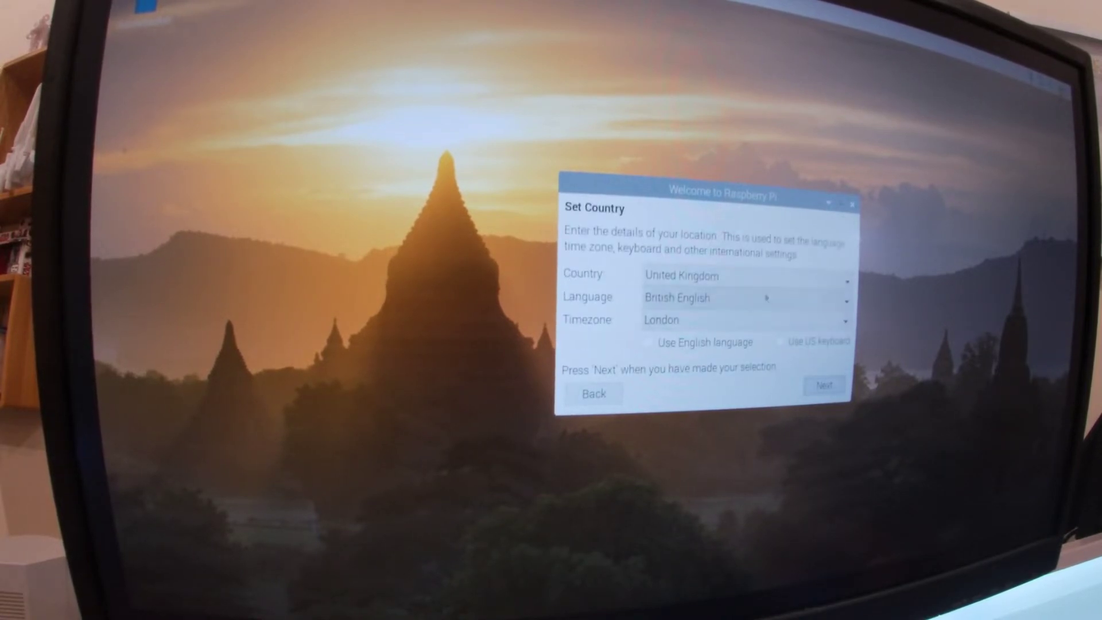
click(677, 276)
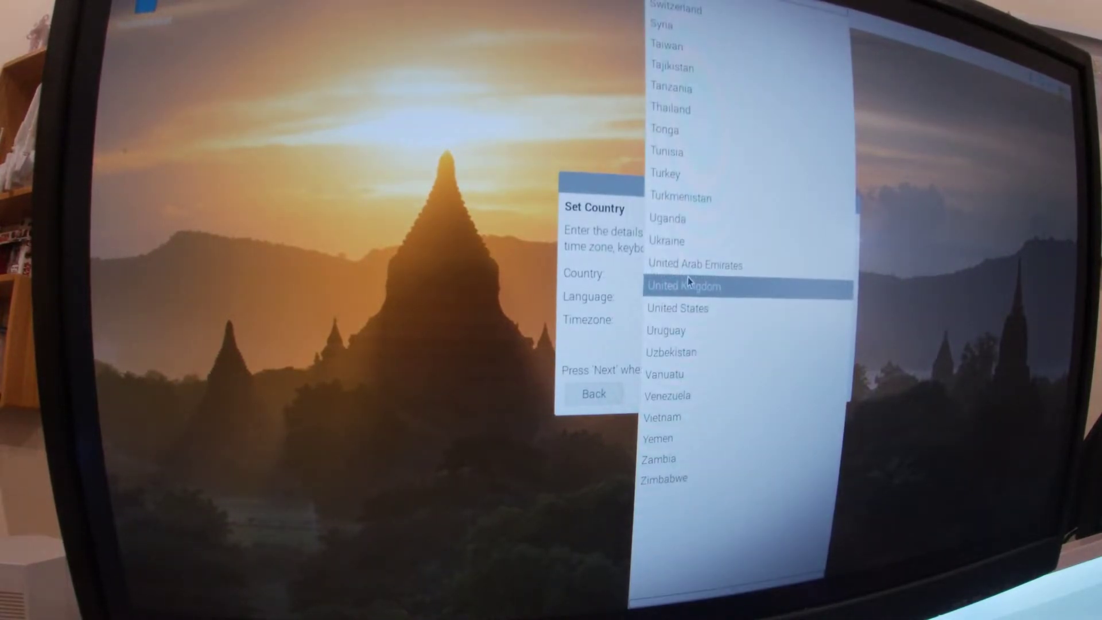
scroll(688, 278, up, 1)
scroll(688, 278, up, 6)
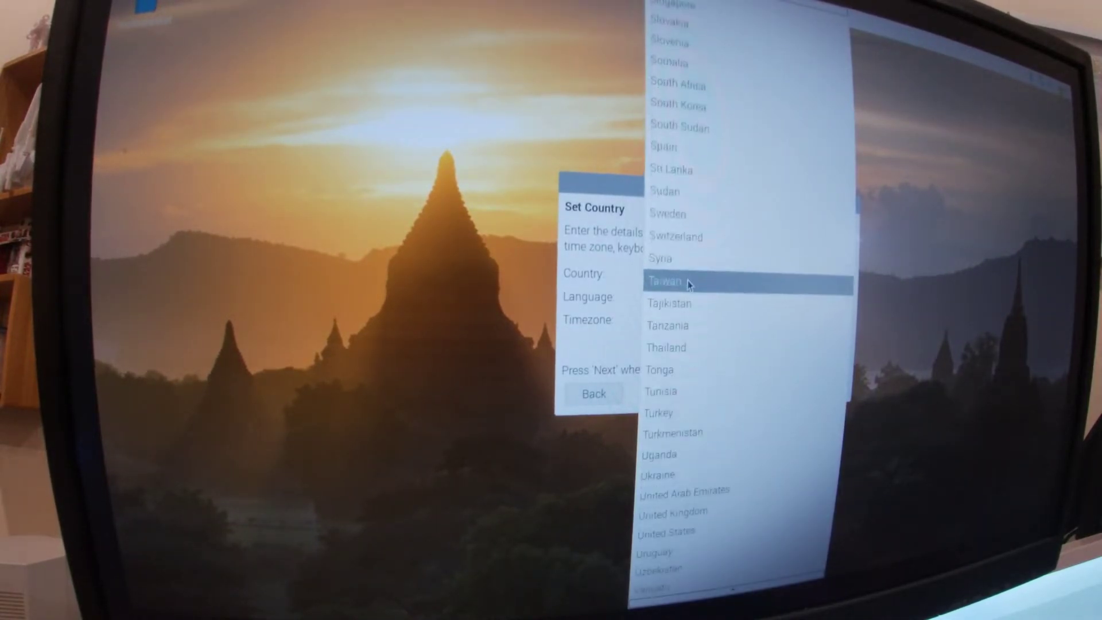
scroll(688, 279, up, 20)
click(708, 154)
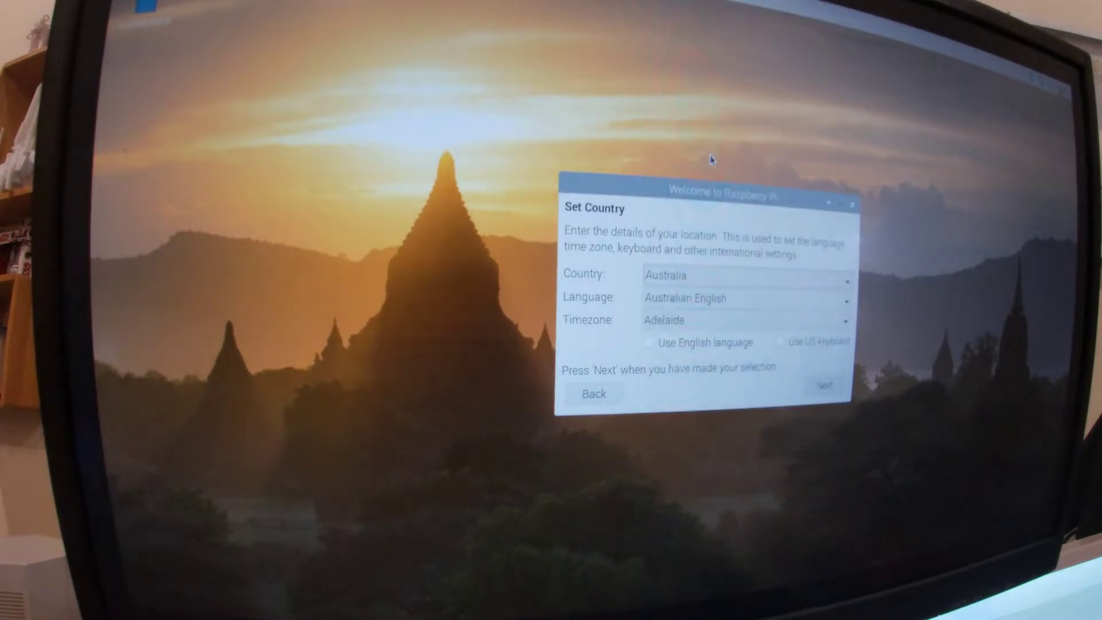
click(684, 322)
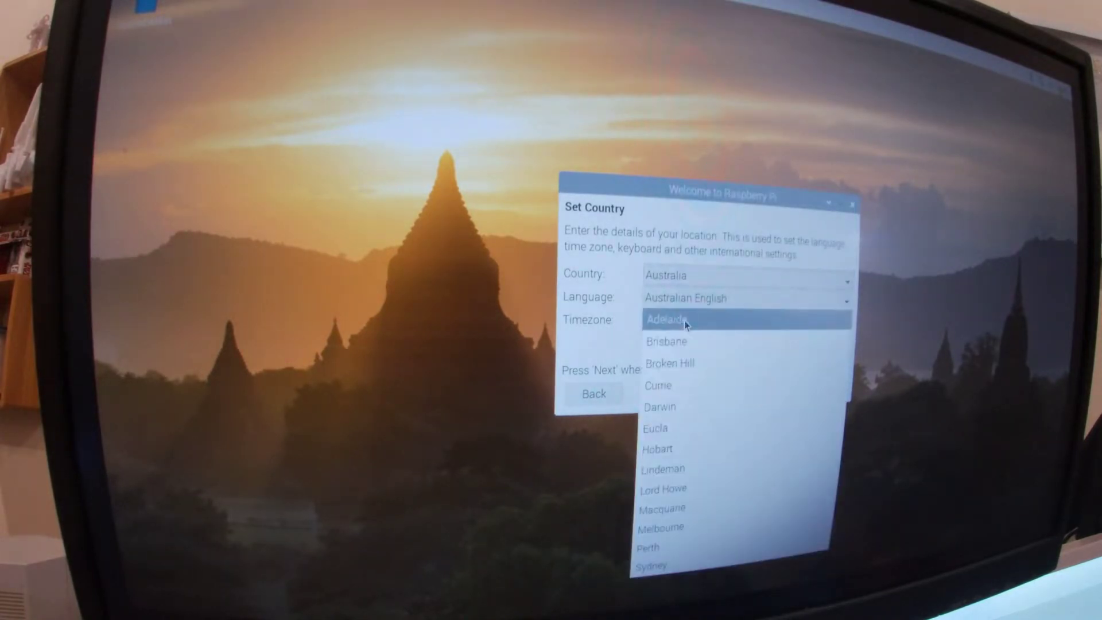
click(677, 533)
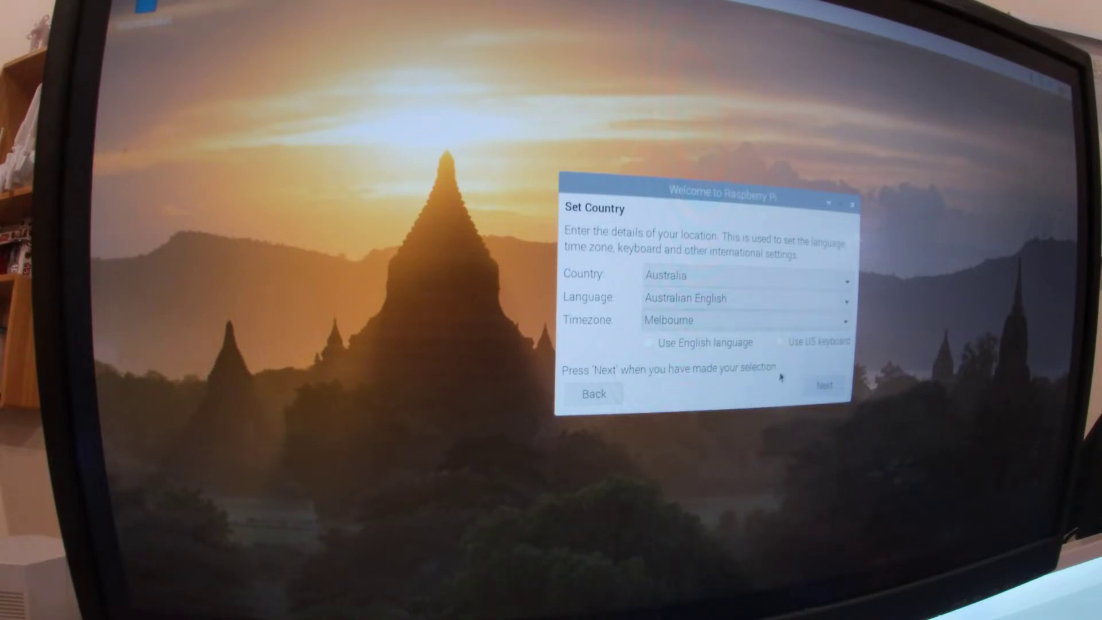
click(781, 342)
click(649, 343)
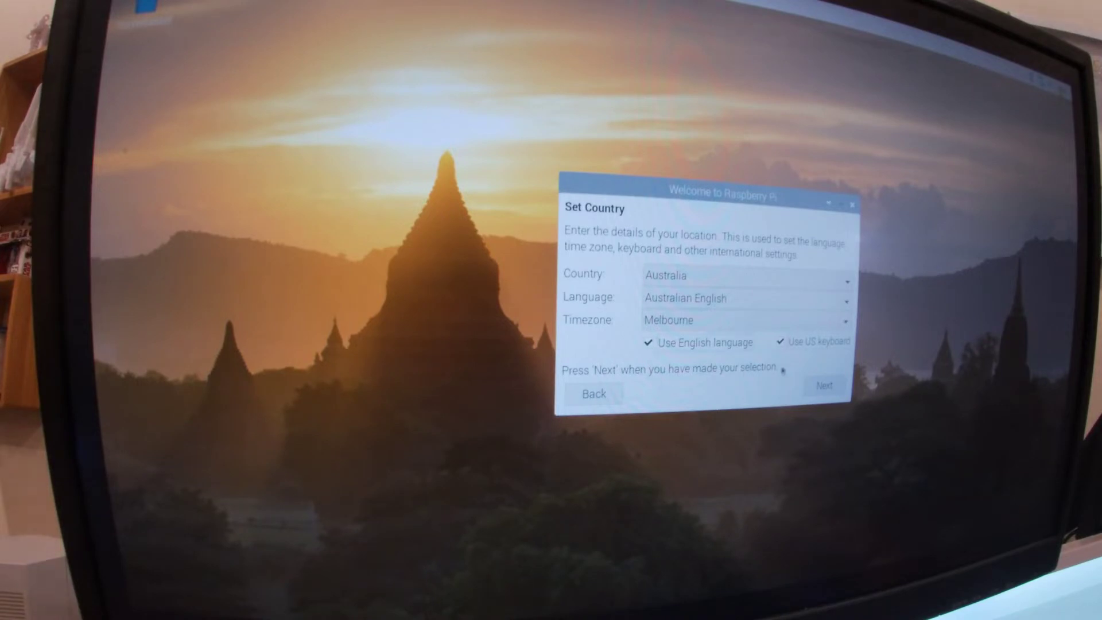
click(825, 386)
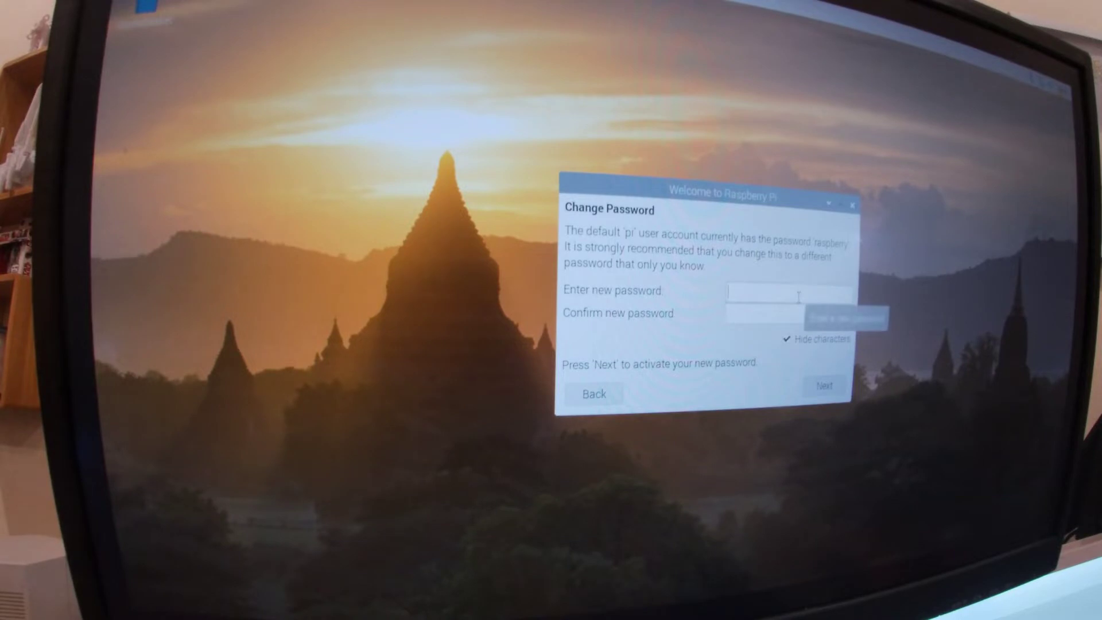
Enter the new pi user password in both fields and accept it
text(r)
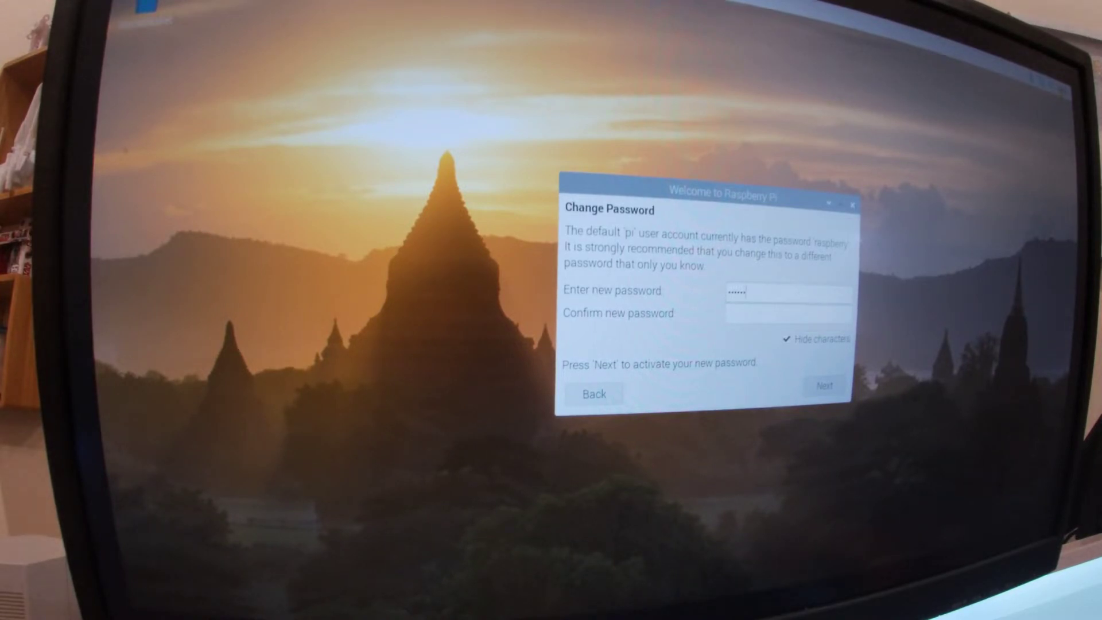
key(Tab)
text(raspbe)
click(825, 385)
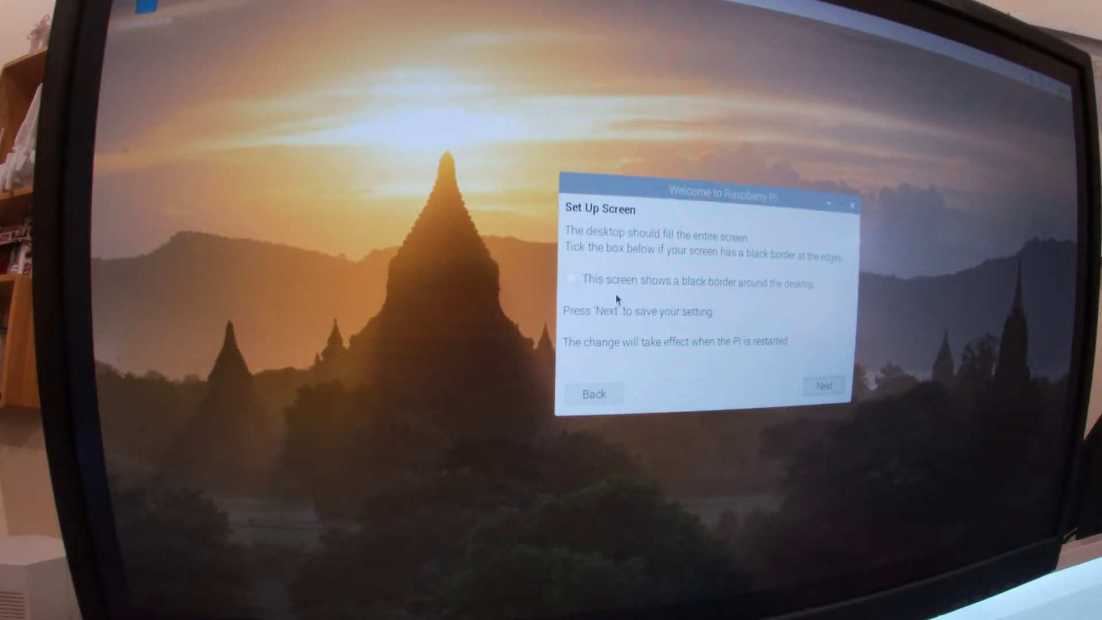
Tick 'This screen shows a black border around the desktop' and save the setting
click(572, 278)
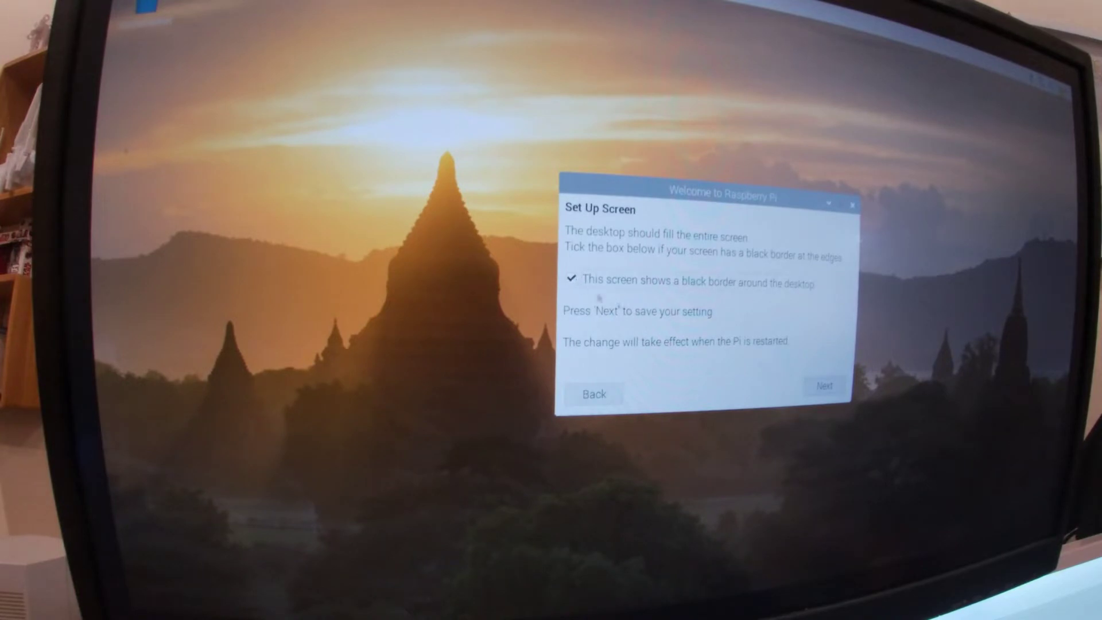
click(827, 390)
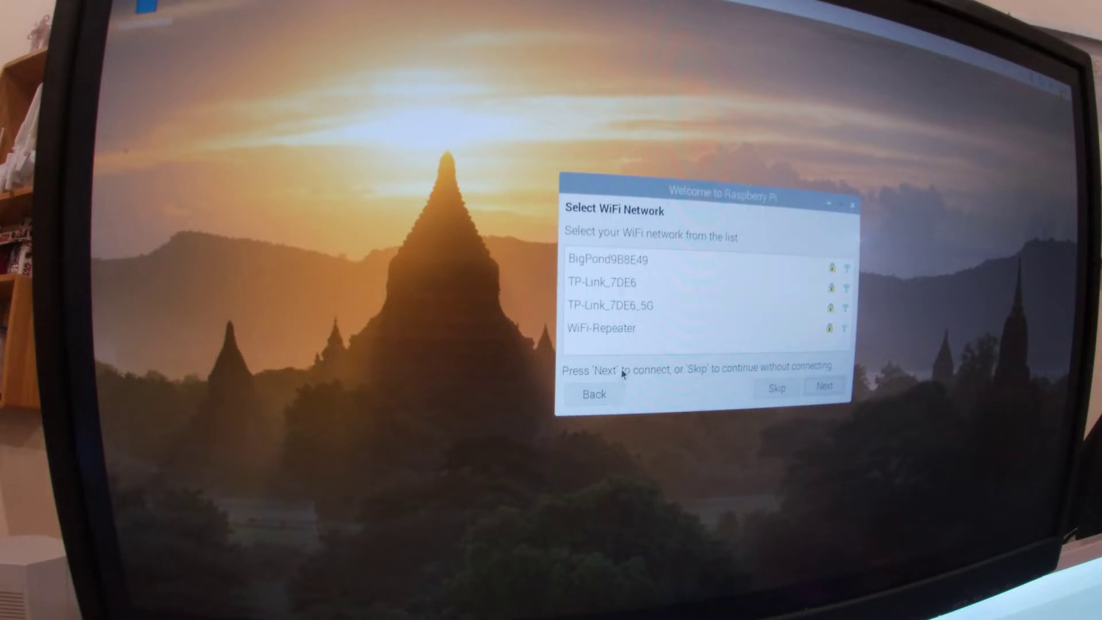
Select TP-Link_7DE6_5G and connect to it using the network password
click(615, 305)
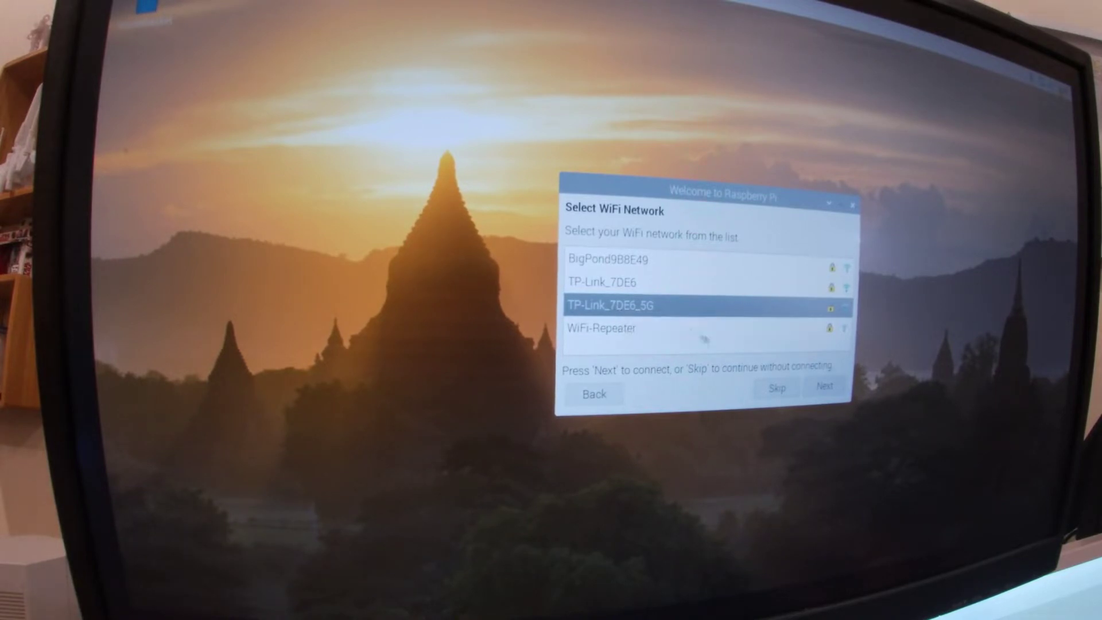
click(825, 388)
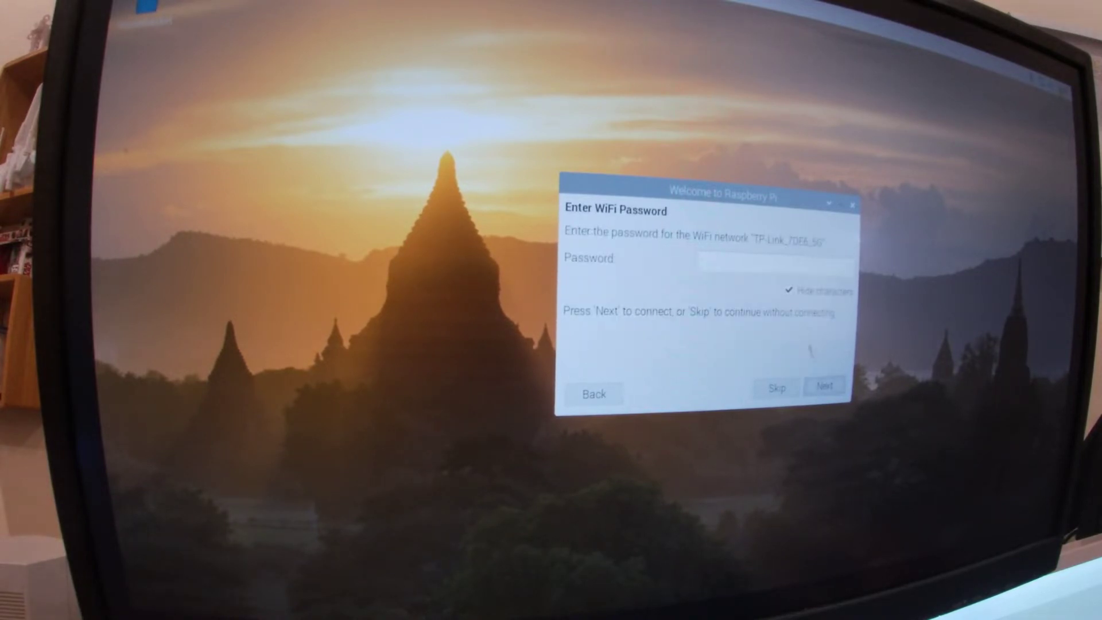
click(764, 265)
text(••••)
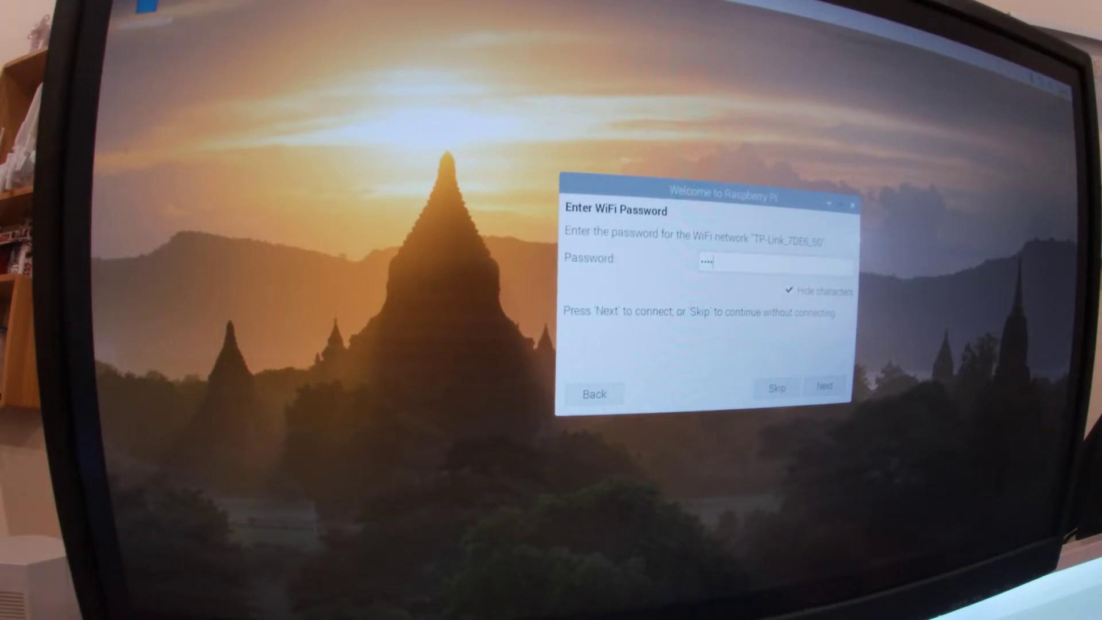
text(••)
click(839, 388)
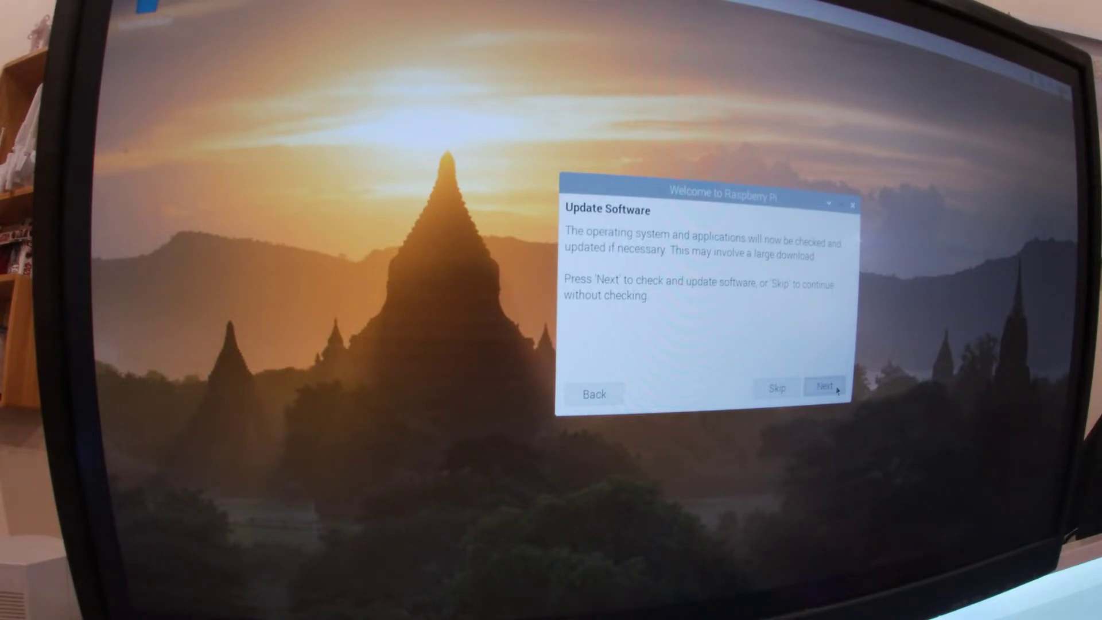
Check for updates, acknowledge 'System is up to date', and restart the Pi
click(835, 388)
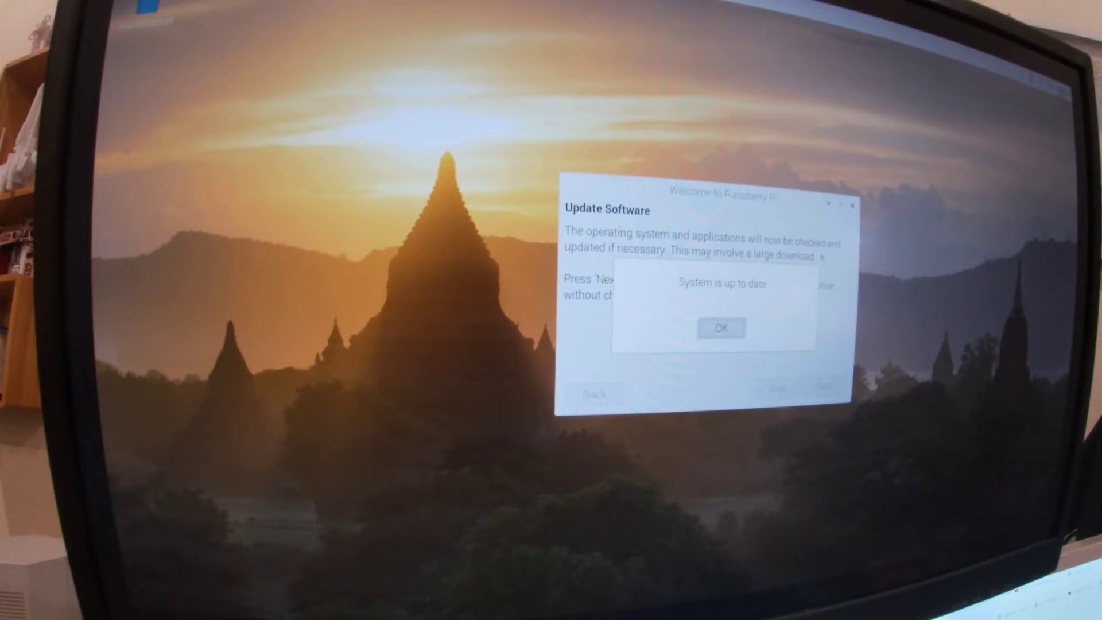
click(721, 329)
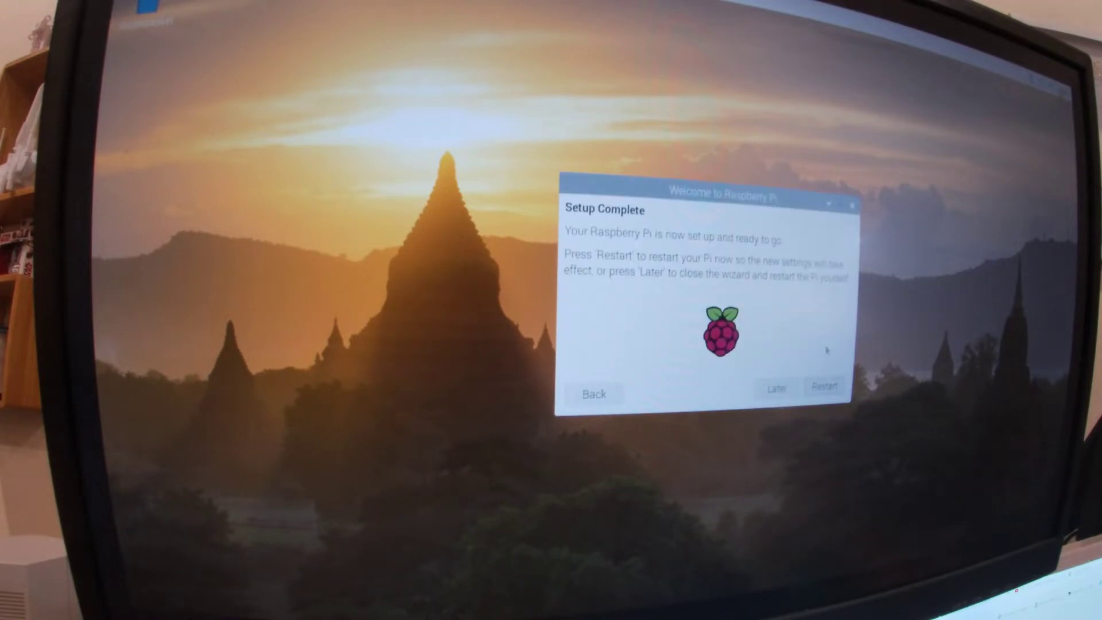
click(823, 390)
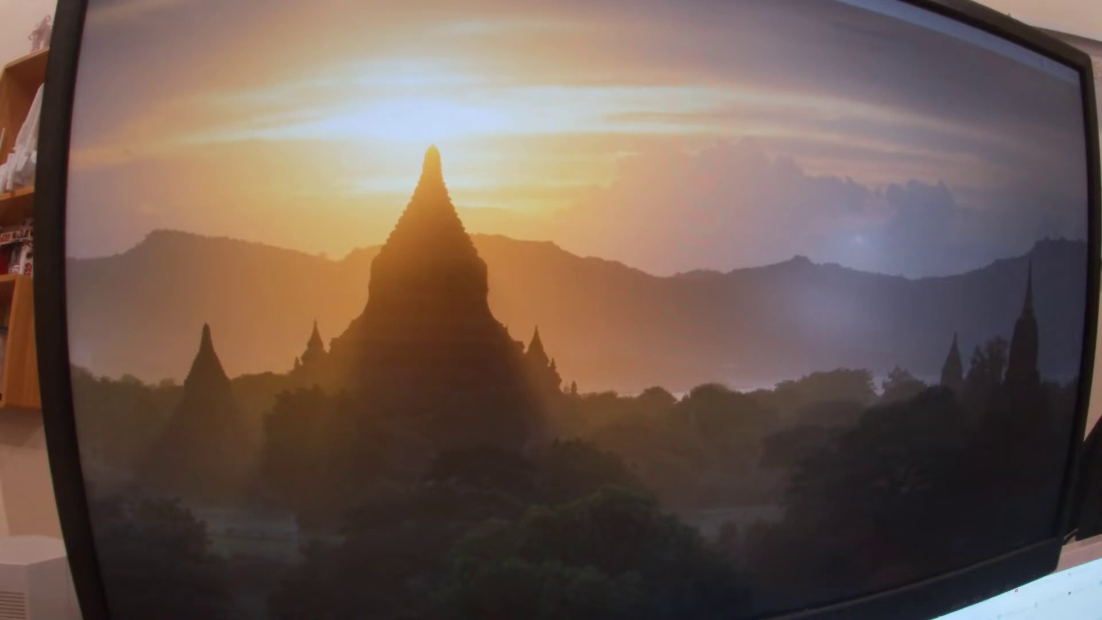
Open Raspberry Pi Configuration and replace the hostname raspberrypi with FRED
key(super)
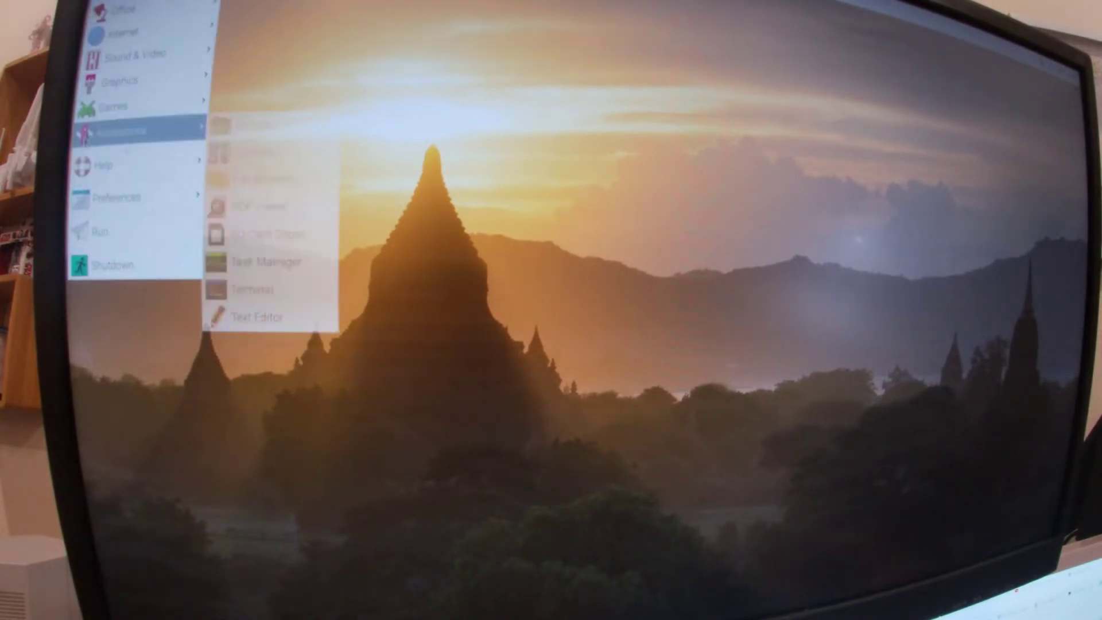
mouse_move(79, 206)
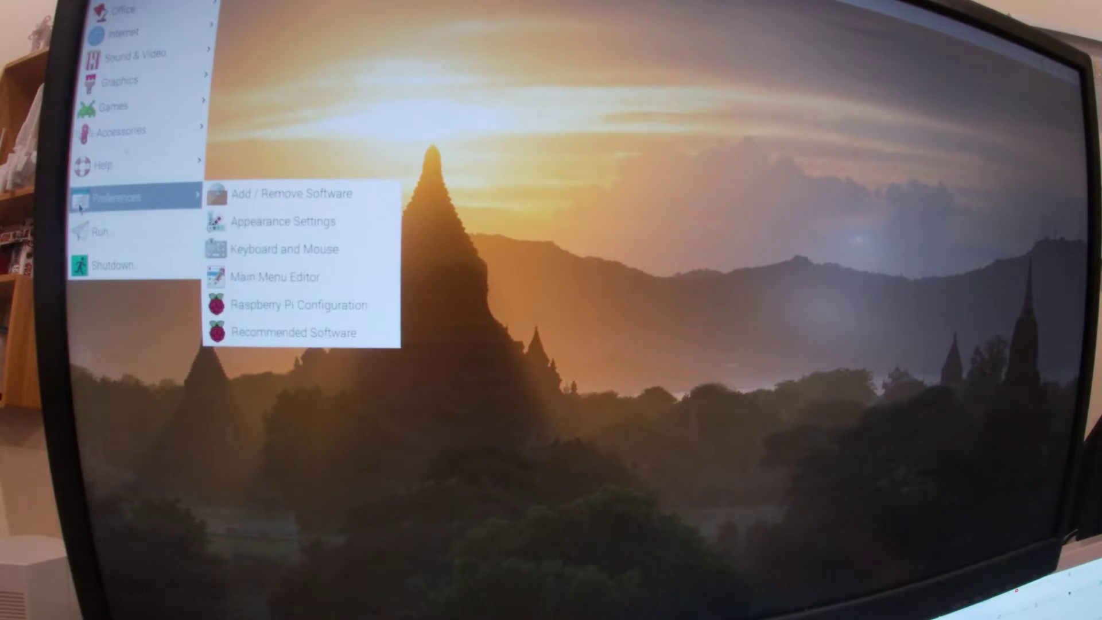
click(286, 305)
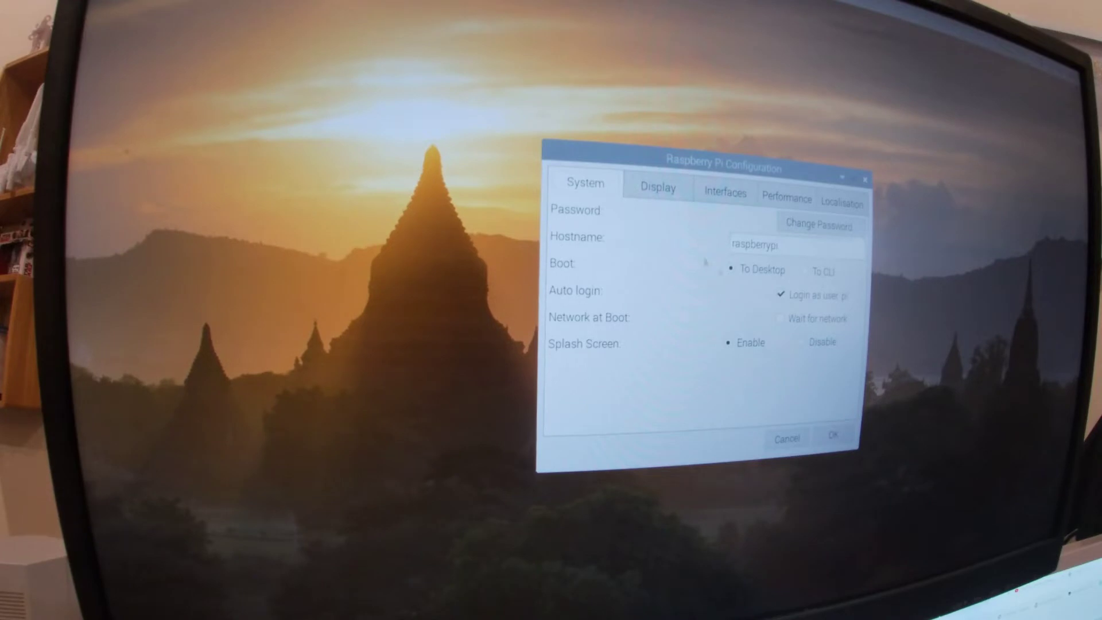
drag(776, 245, 720, 246)
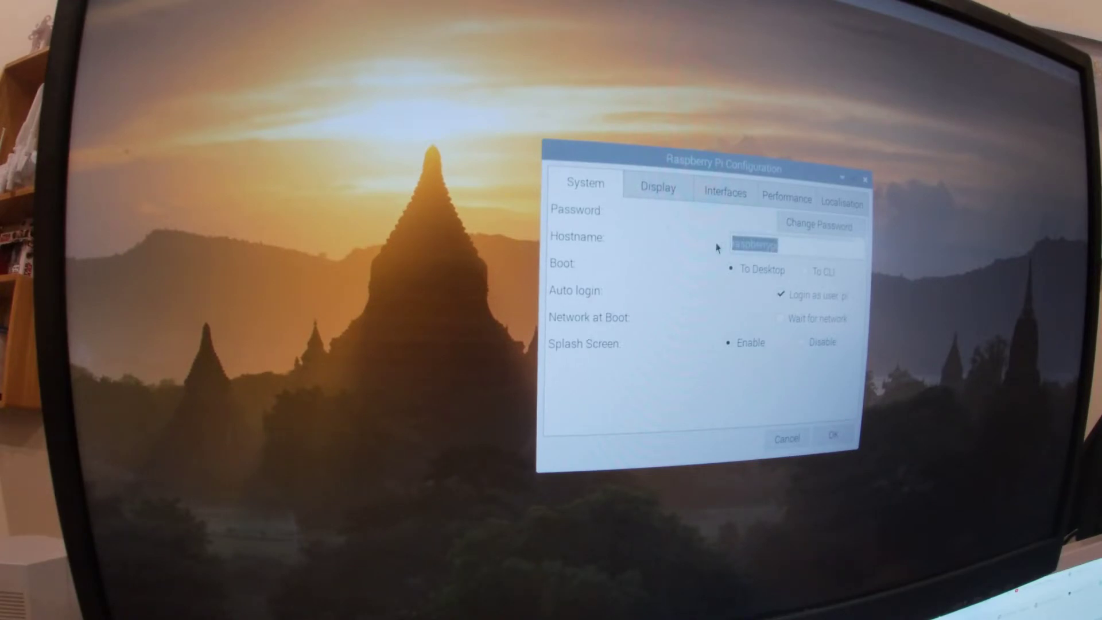
text(FRED)
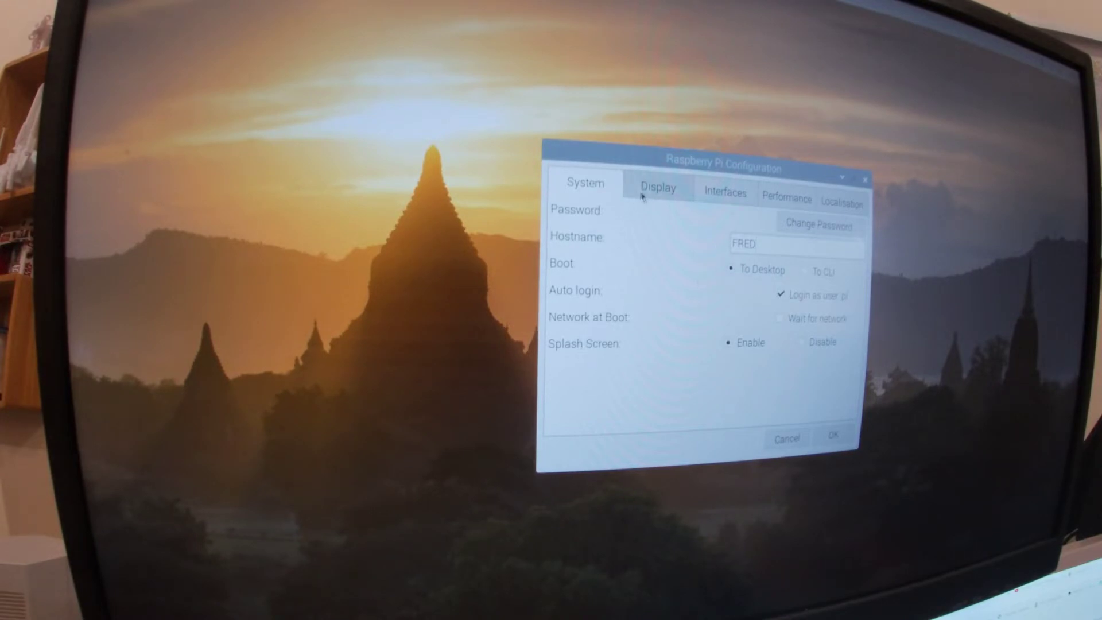
Enable Camera, SSH, VNC, I2C, SPI and Remote GPIO on the Interfaces tab, then view Performance
click(715, 192)
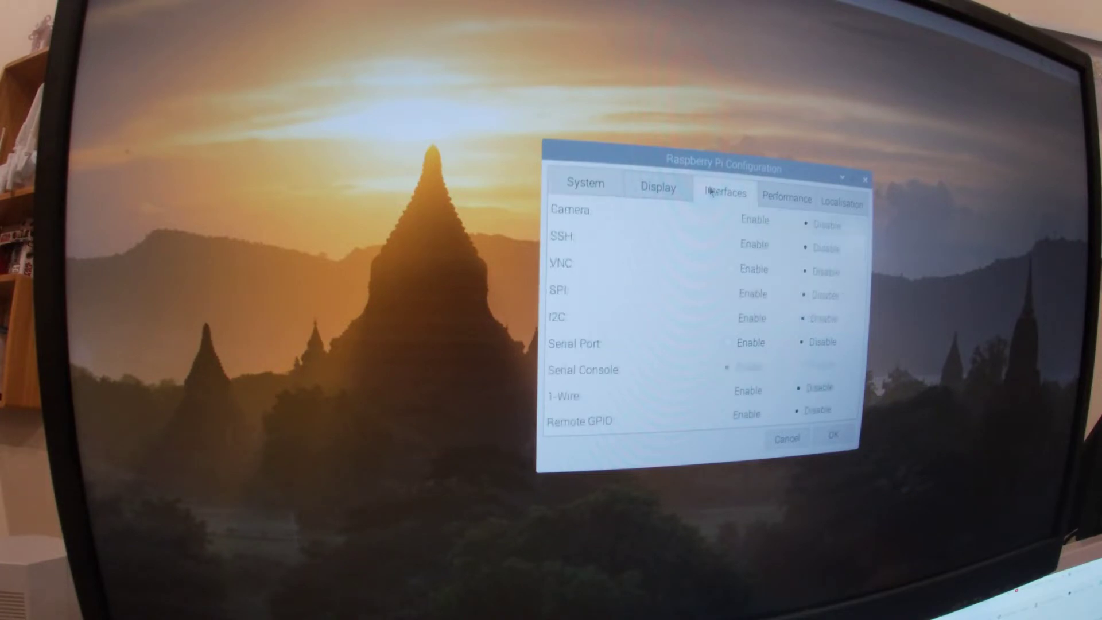
click(732, 218)
click(732, 245)
click(731, 270)
click(730, 320)
click(731, 295)
click(725, 416)
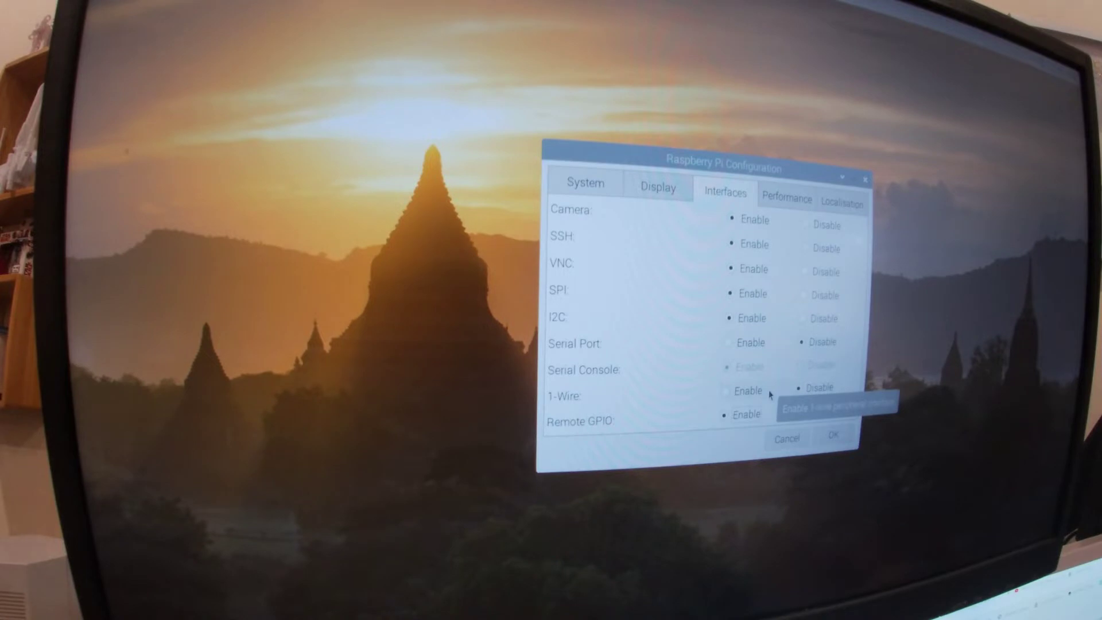
click(792, 203)
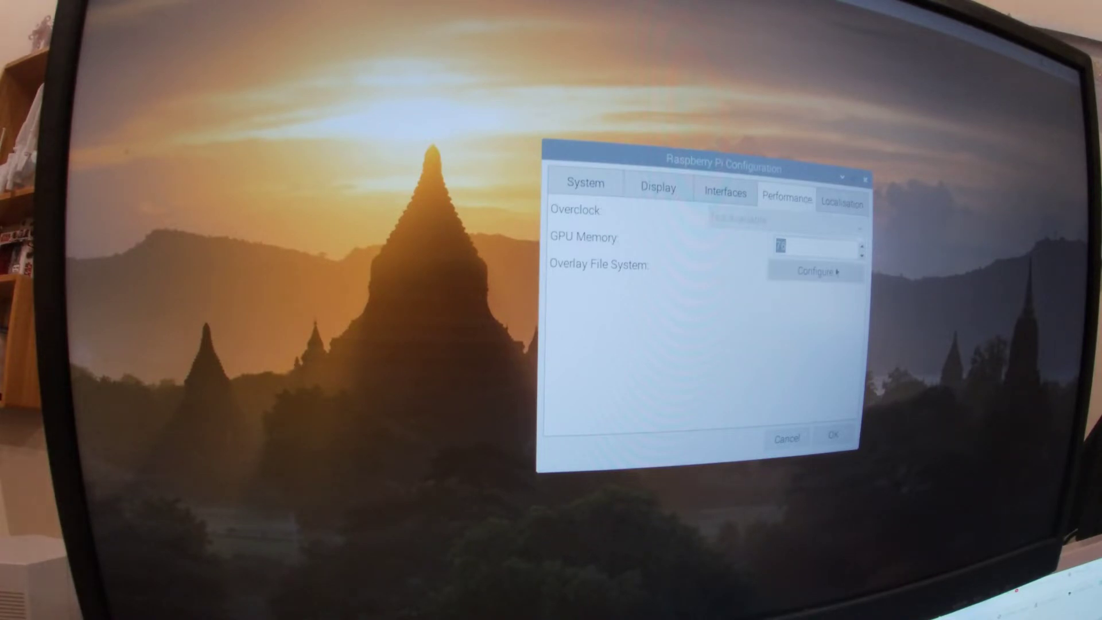
Review the Localisation and Display settings, then apply the configuration with OK
click(853, 206)
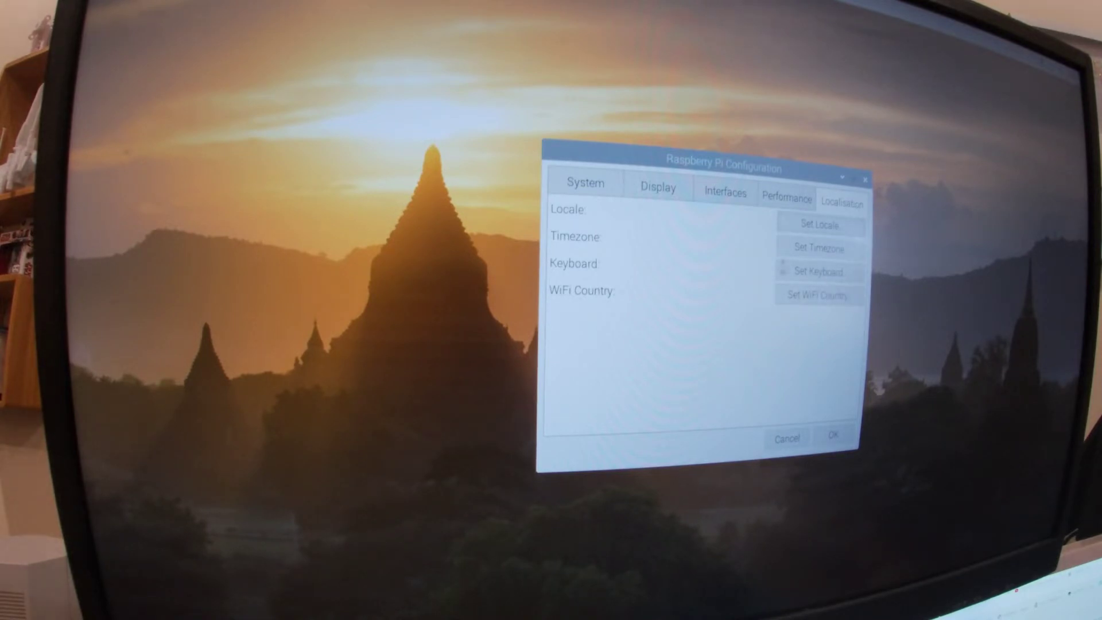
click(658, 191)
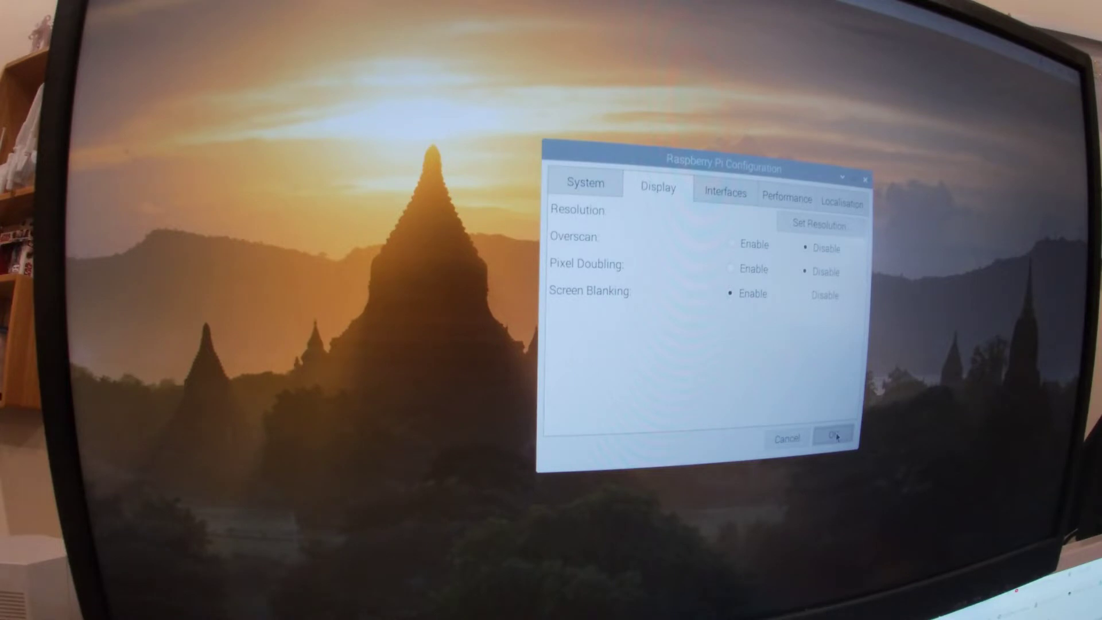
click(836, 437)
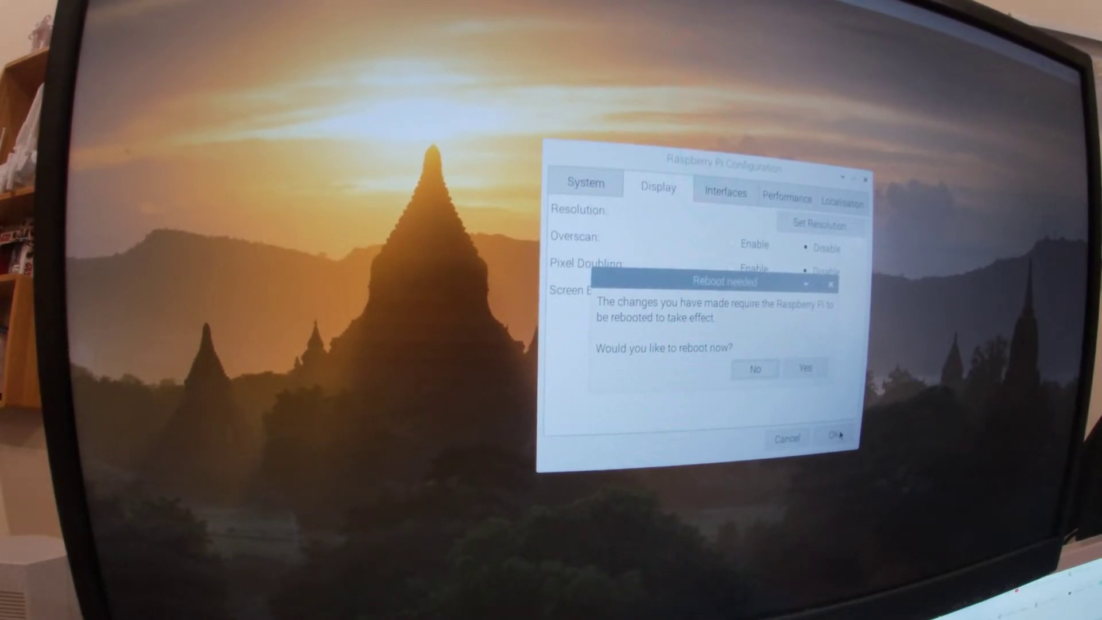
Reboot the Pi now and open a terminal on the FRED desktop
click(806, 367)
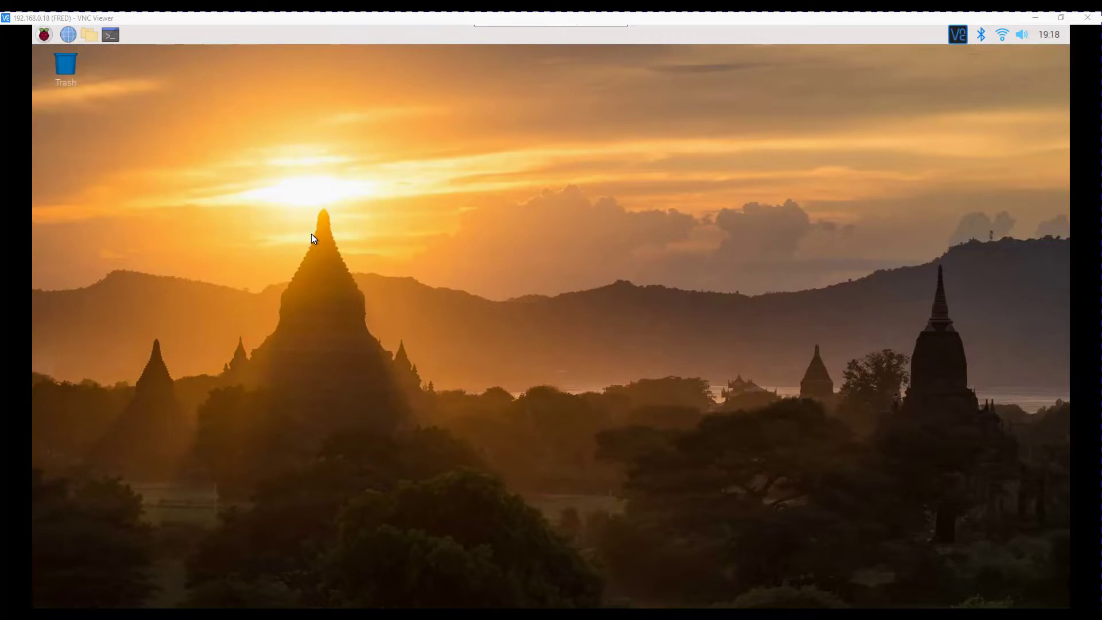
click(109, 38)
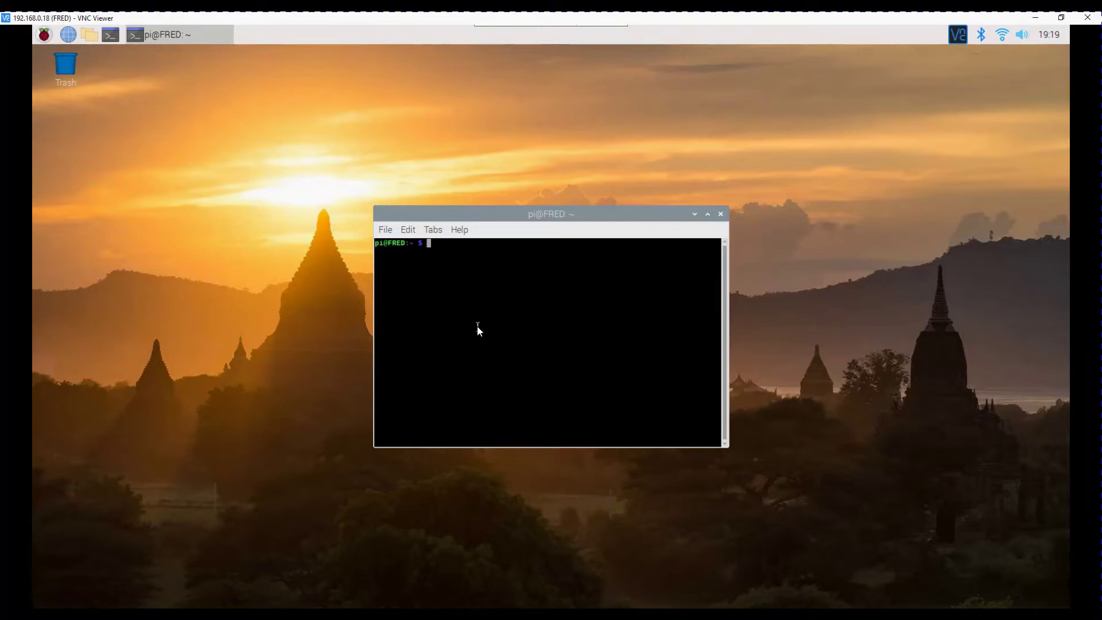
Download i2smic.sh with the pasted wget command and make it executable with chmod +x
right_click(477, 327)
click(521, 385)
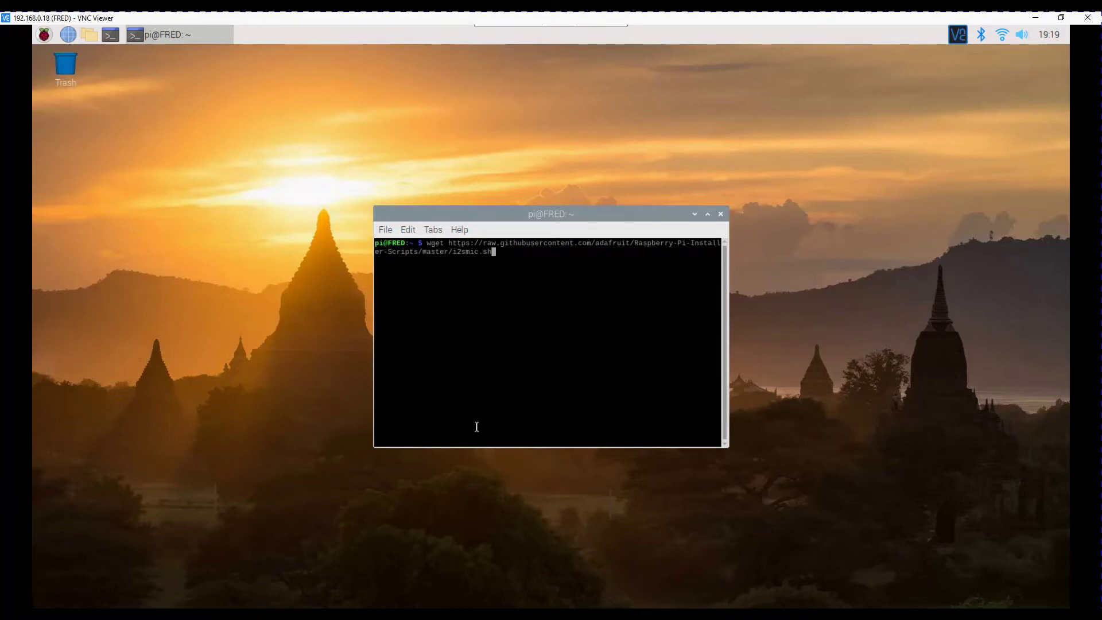
key(Return)
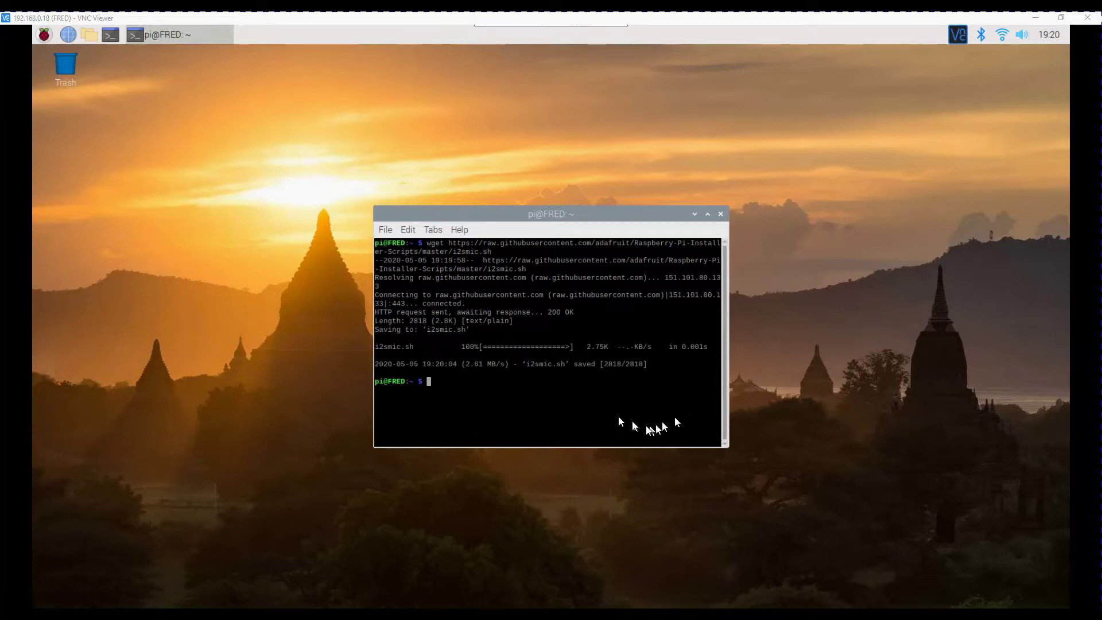
right_click(560, 404)
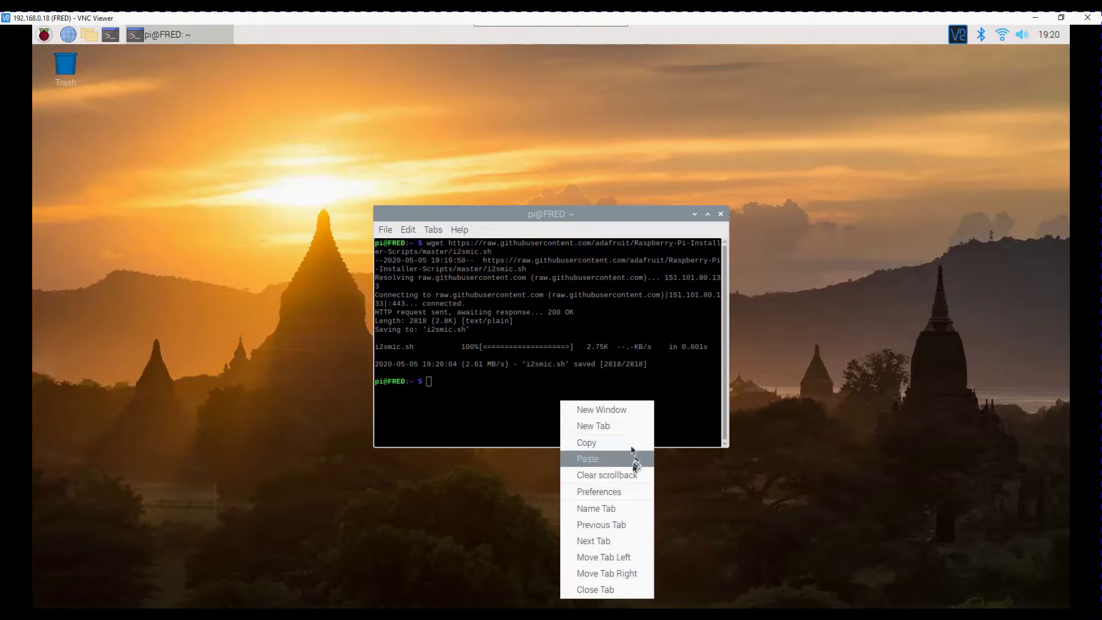
click(588, 459)
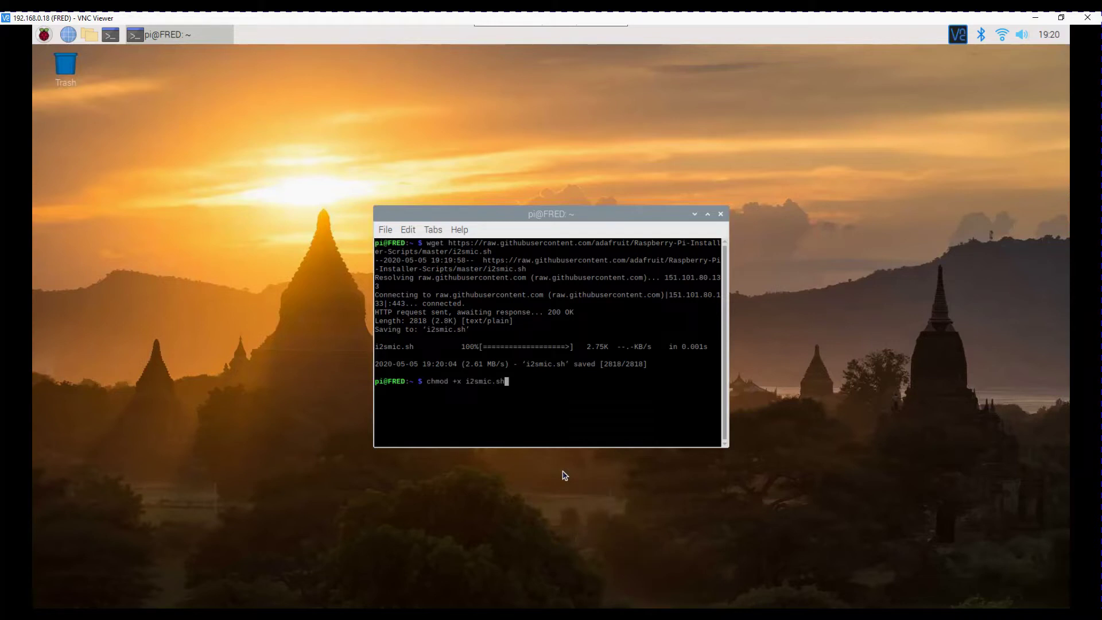
key(Return)
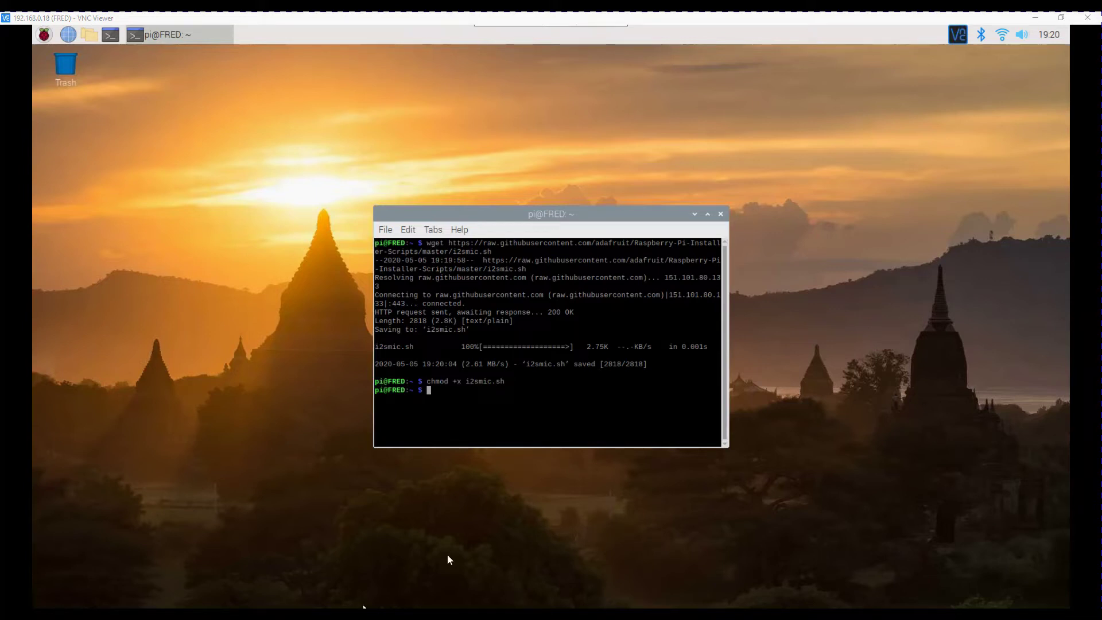
Run sudo ./i2smic.sh to start the I2S microphone installer
right_click(557, 406)
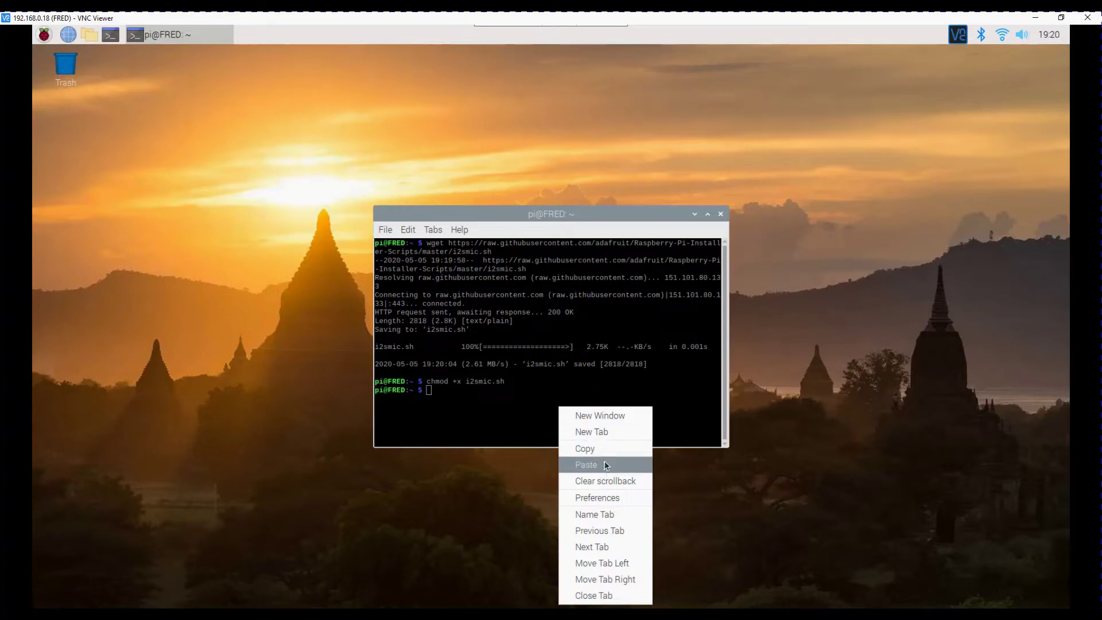
click(606, 466)
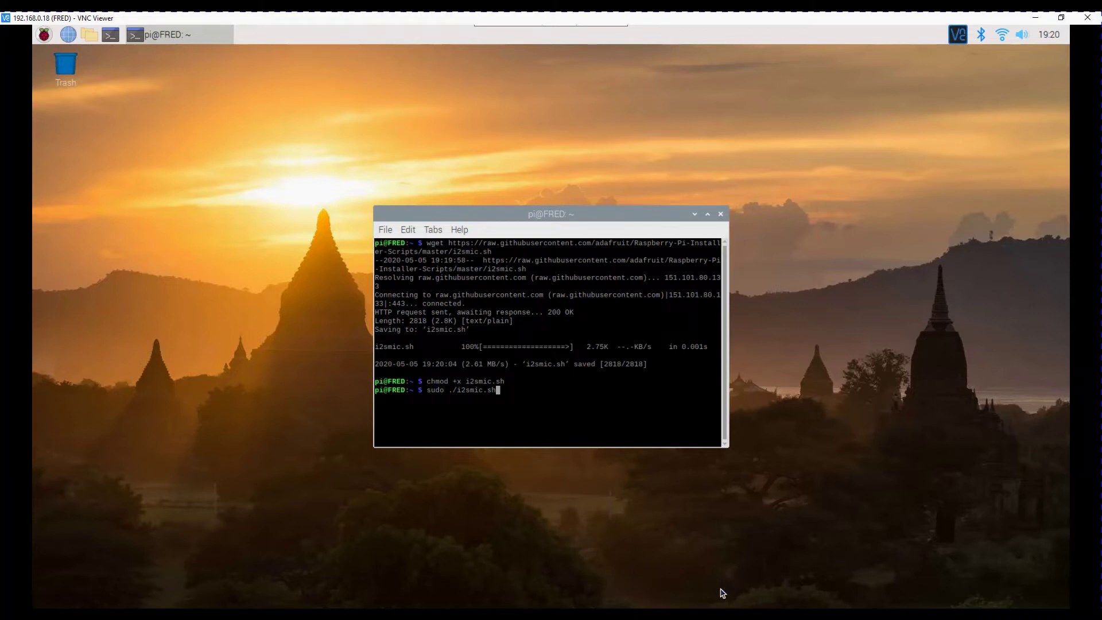
key(Return)
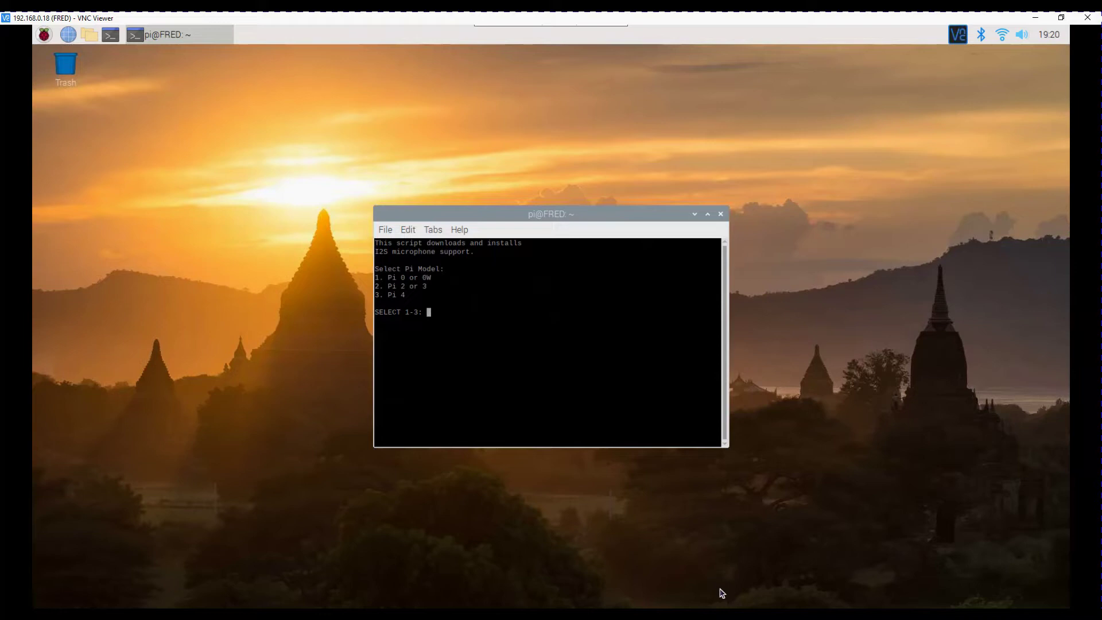
Answer the installer with 2 for Pi 2/3, Y to load at boot, and Y to reboot
text(2)
key(Return)
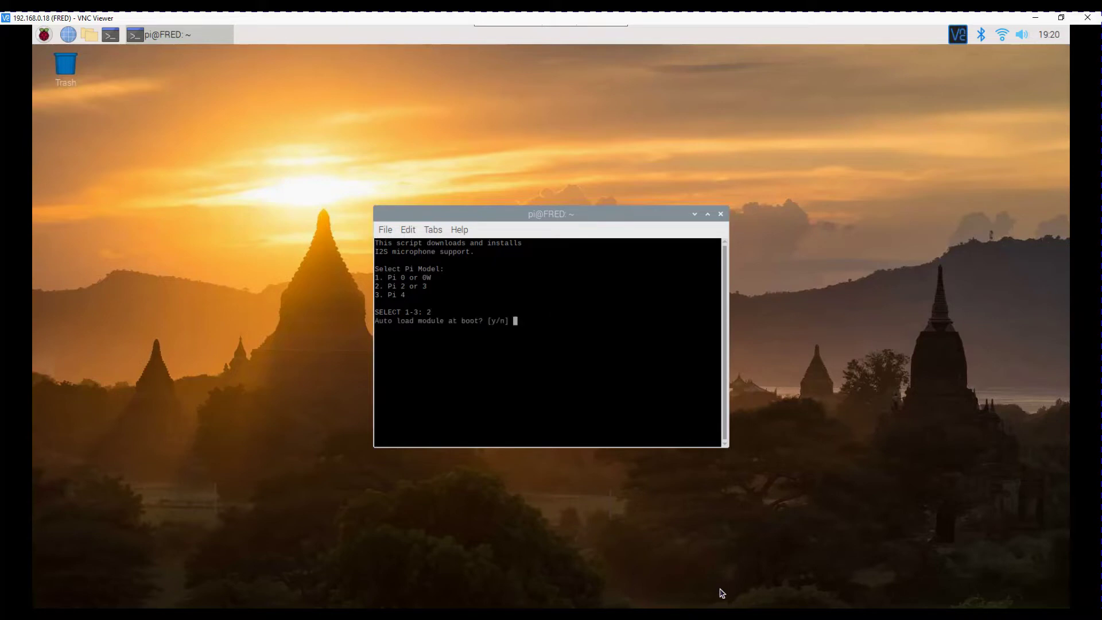
text(Y)
key(Return)
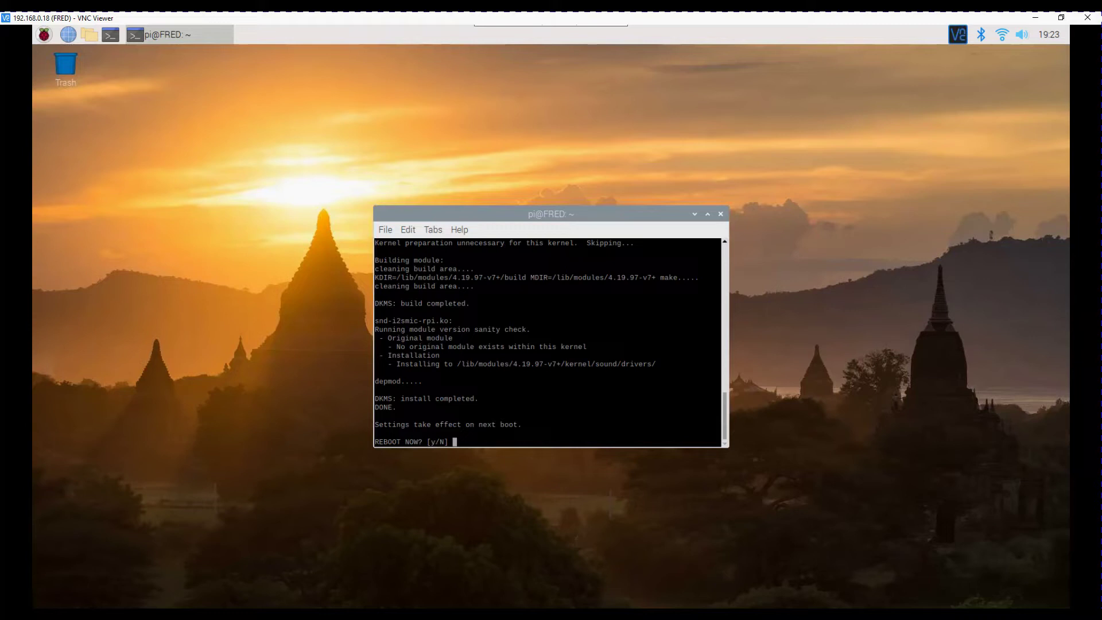
text(Y)
key(Return)
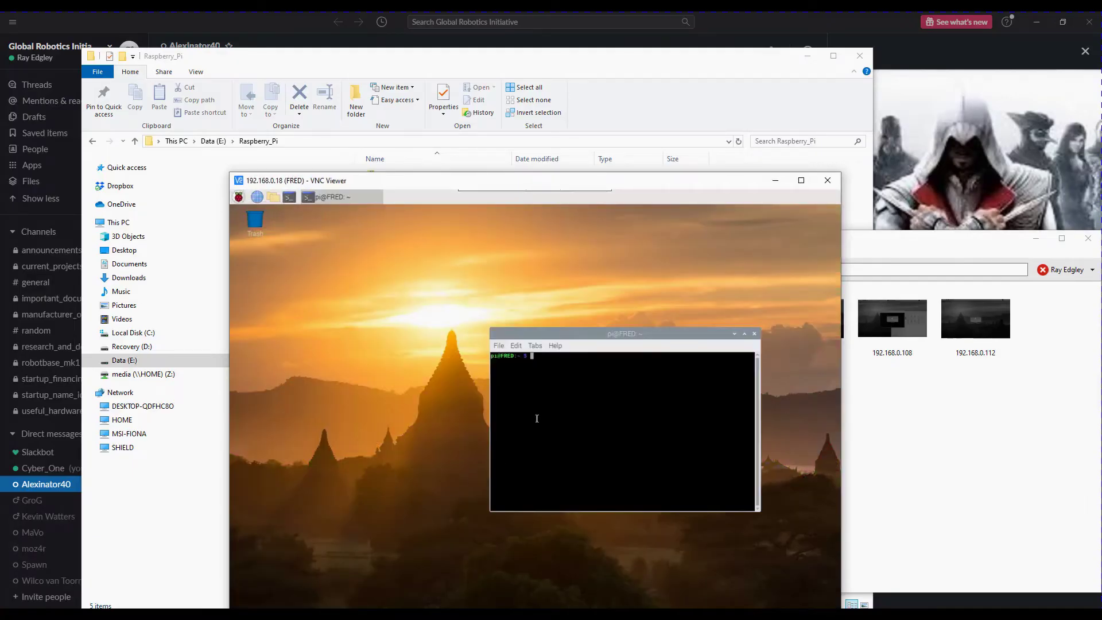
Maximize the VNC view, confirm snd_rpi_i2s_card as the audio device, and return to the terminal
double_click(402, 180)
right_click(1021, 35)
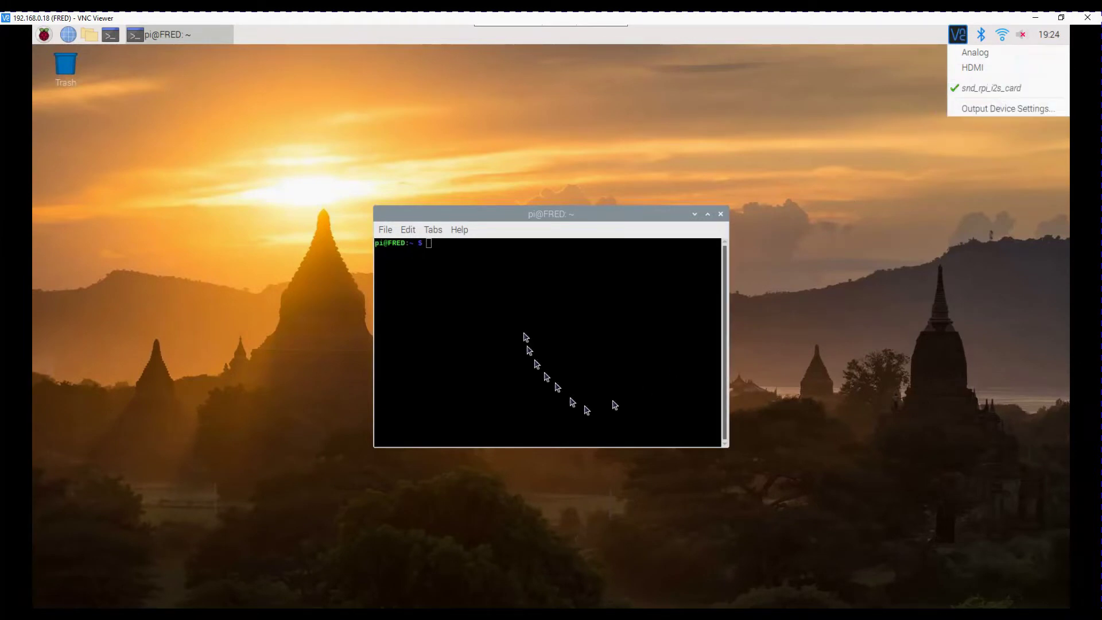
click(522, 304)
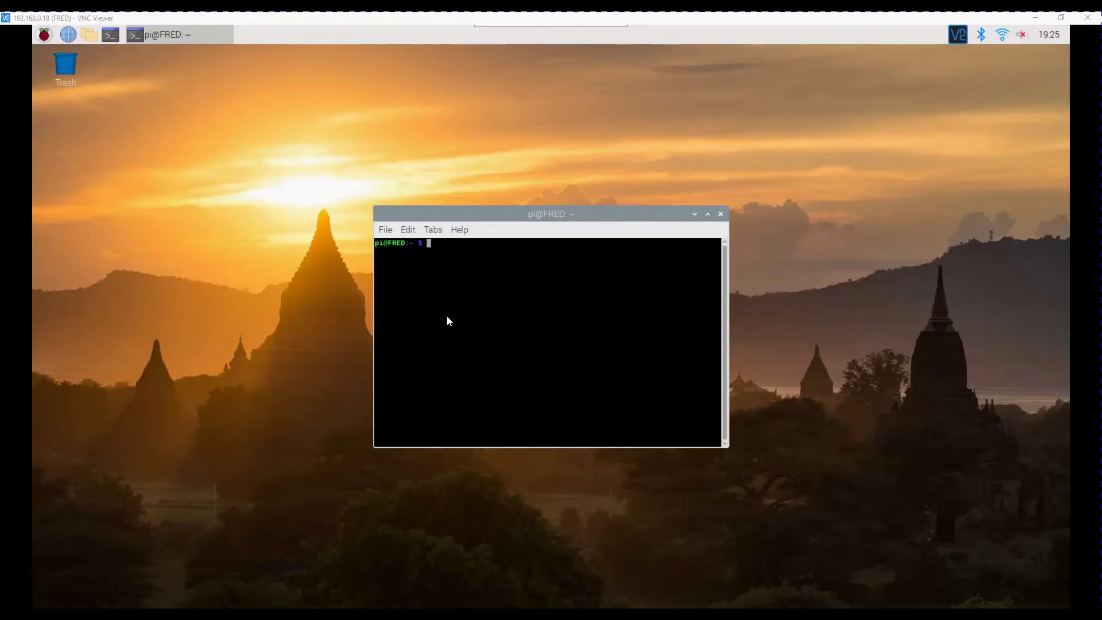
right_click(448, 320)
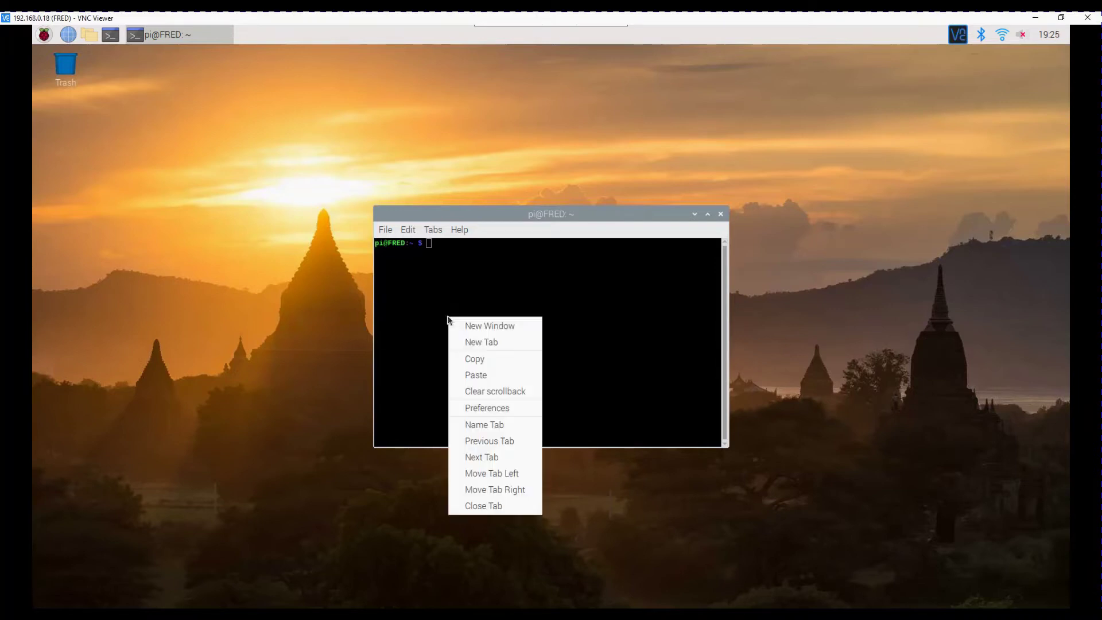
Run nano ~/.asoundrc, paste the dmic_hw/dmic_sv configuration, and save the file
click(502, 376)
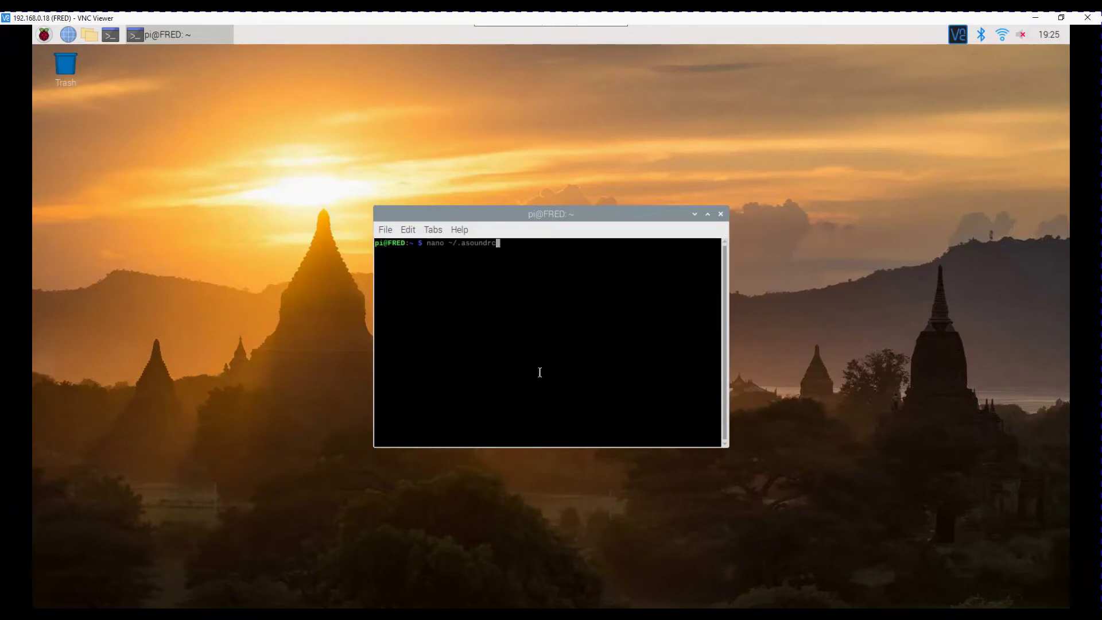
key(Return)
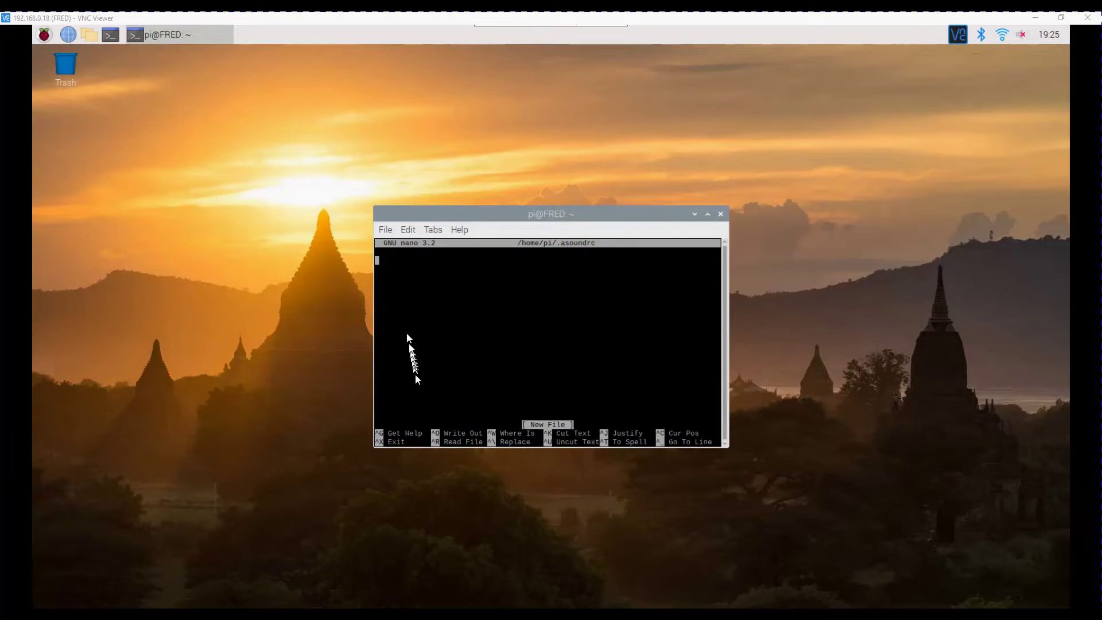
right_click(403, 297)
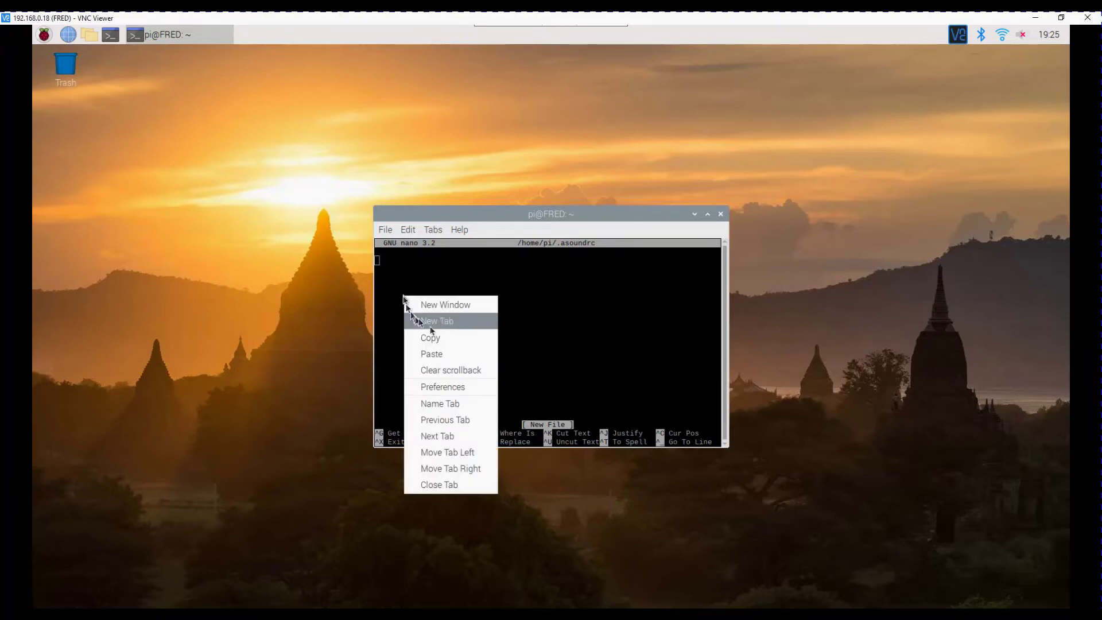
click(491, 354)
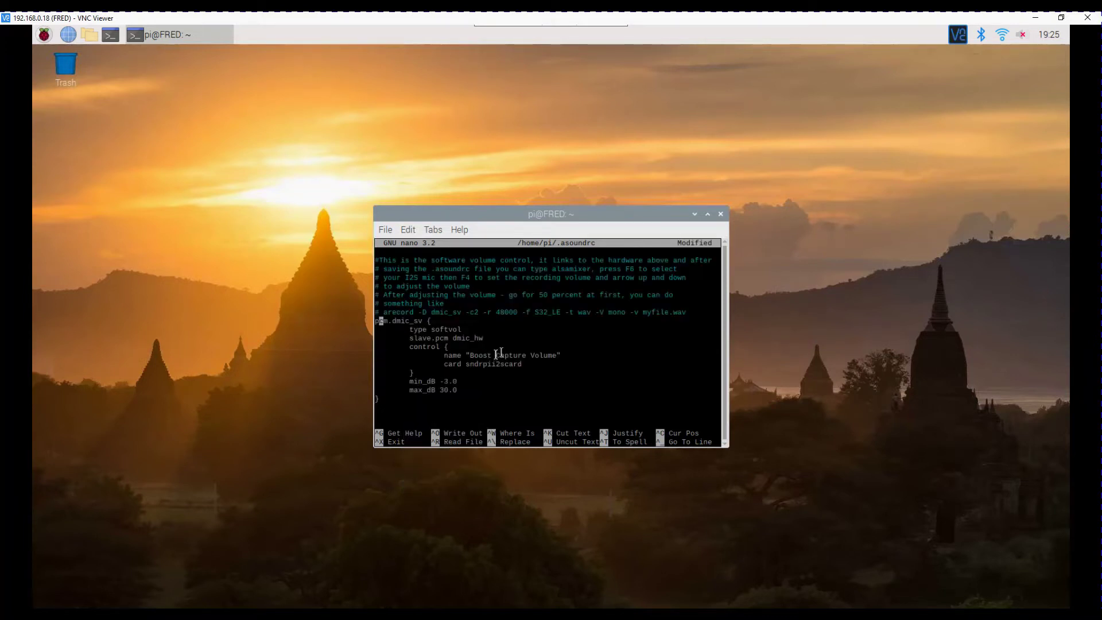
scroll(493, 356, up, 9)
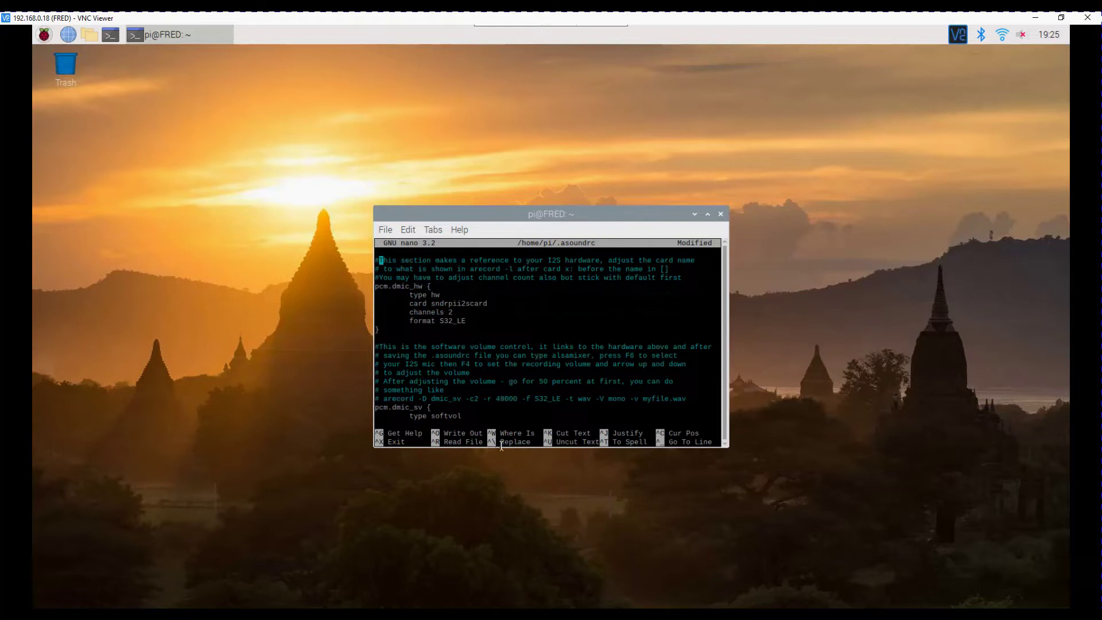
drag(505, 447, 494, 577)
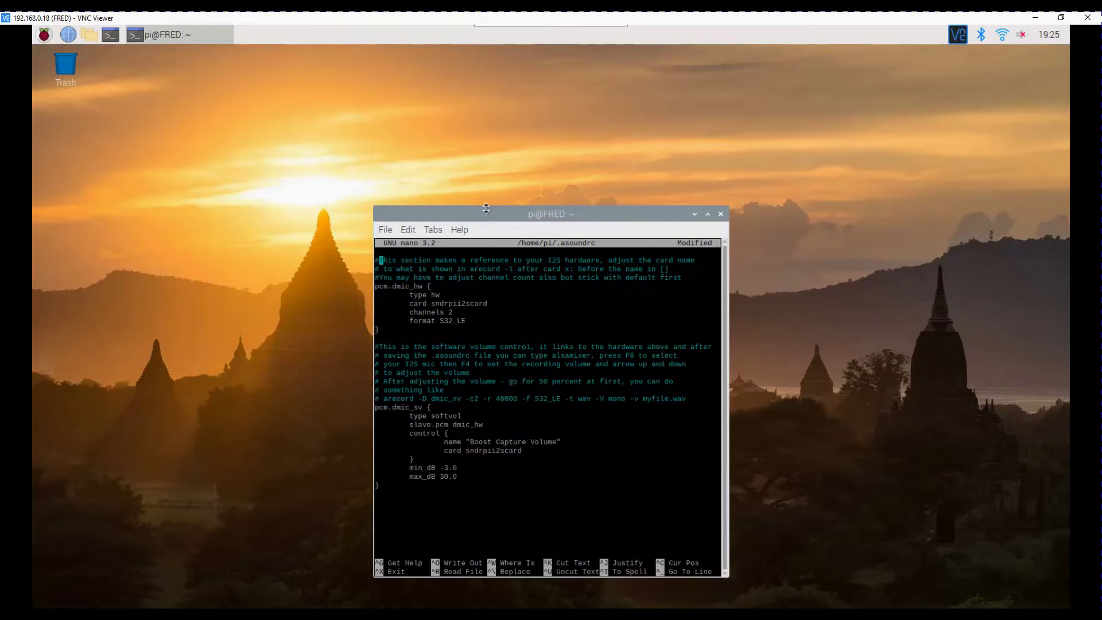
drag(485, 209, 475, 69)
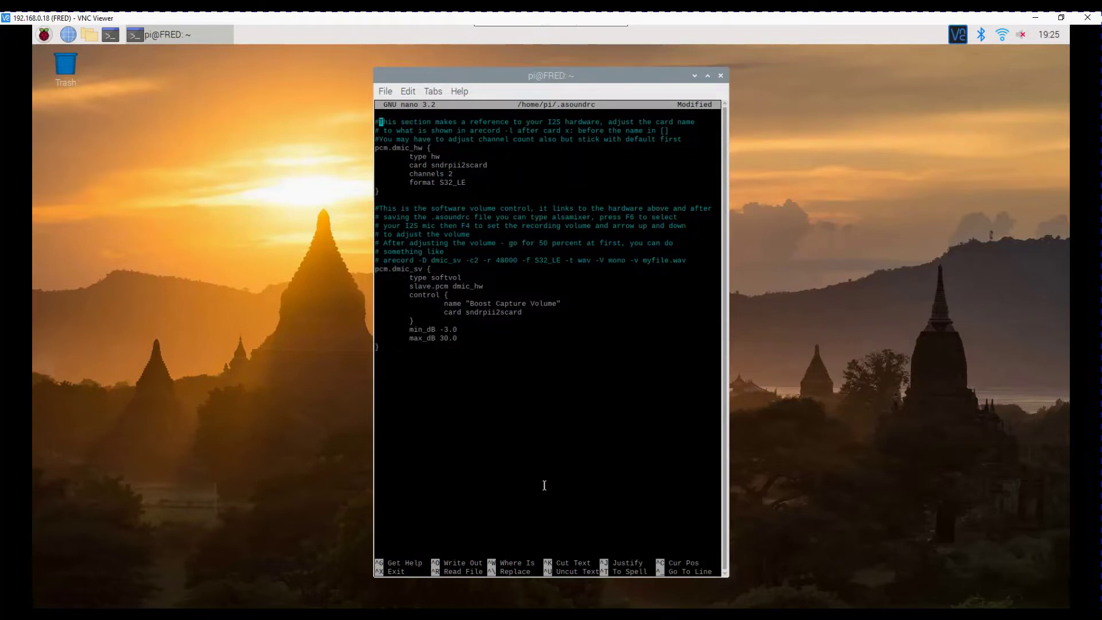
key(ctrl+x)
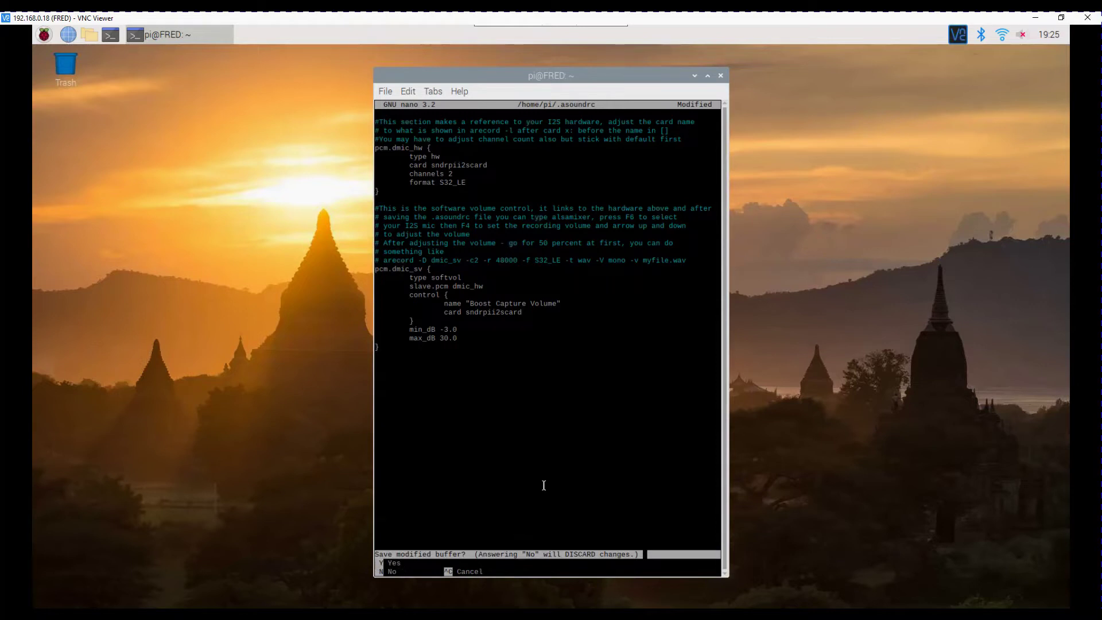
key(y)
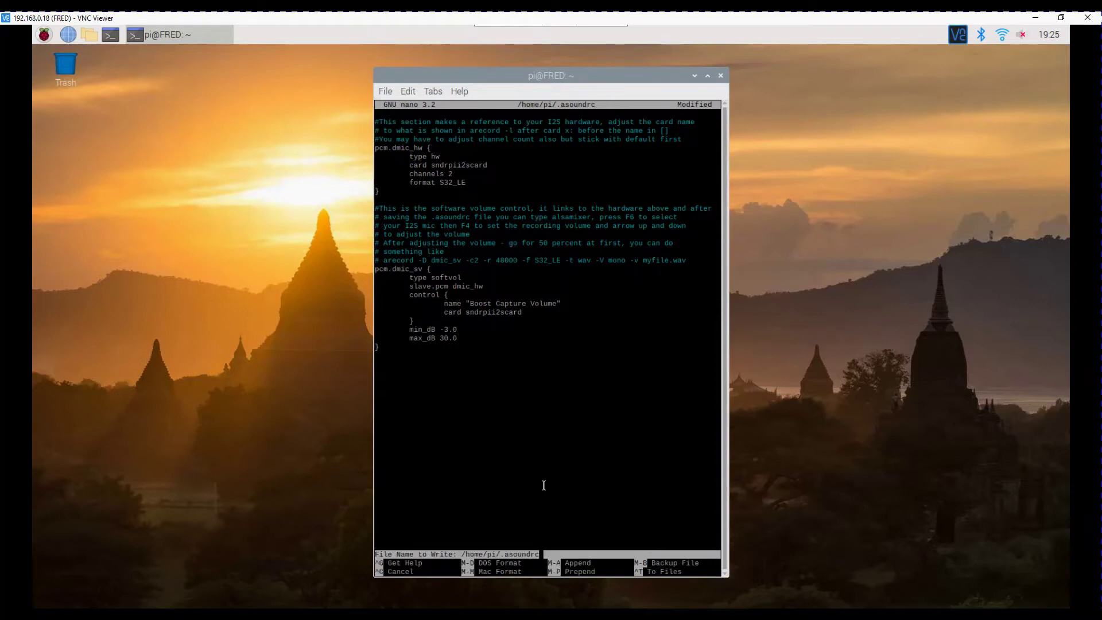
key(Return)
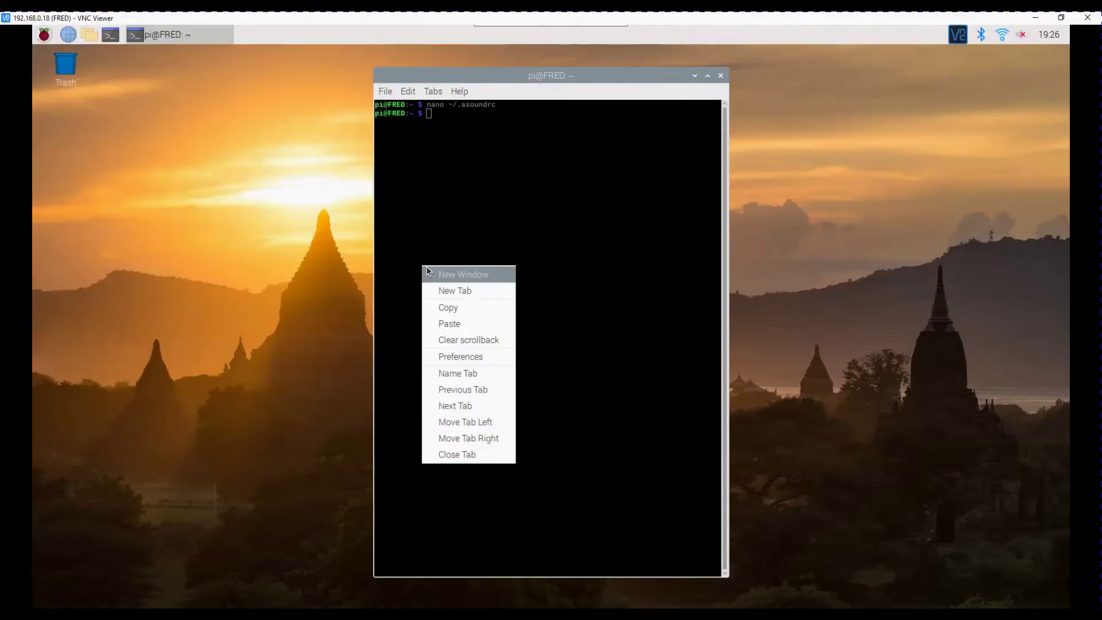
Record a test clip to file.wav with arecord, stop it with Ctrl+C, and type alsamixer
click(489, 324)
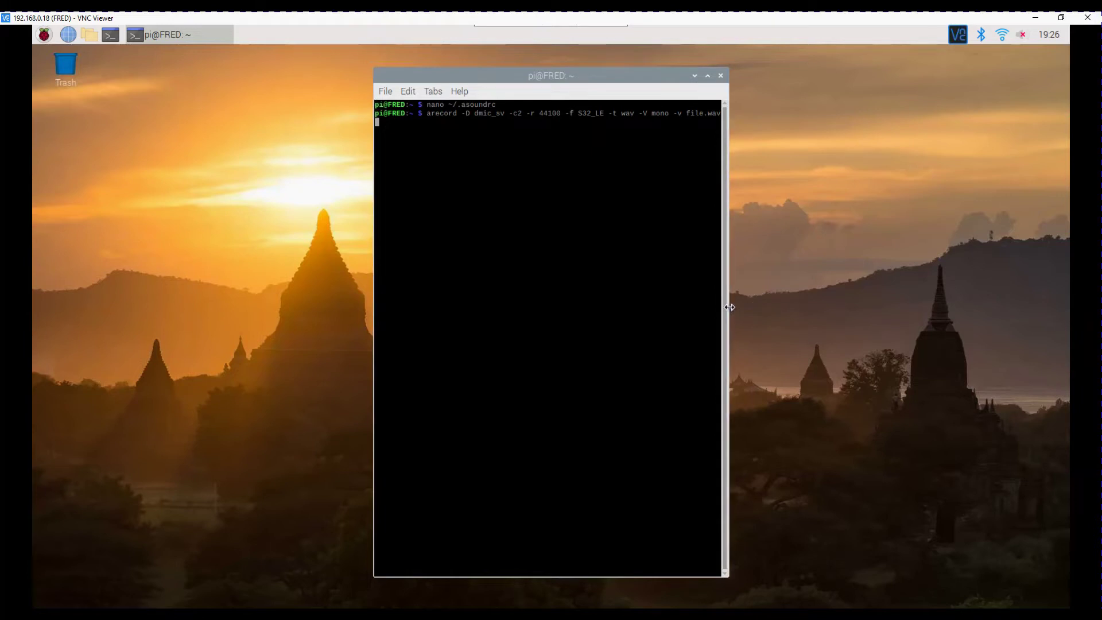
drag(728, 312, 902, 315)
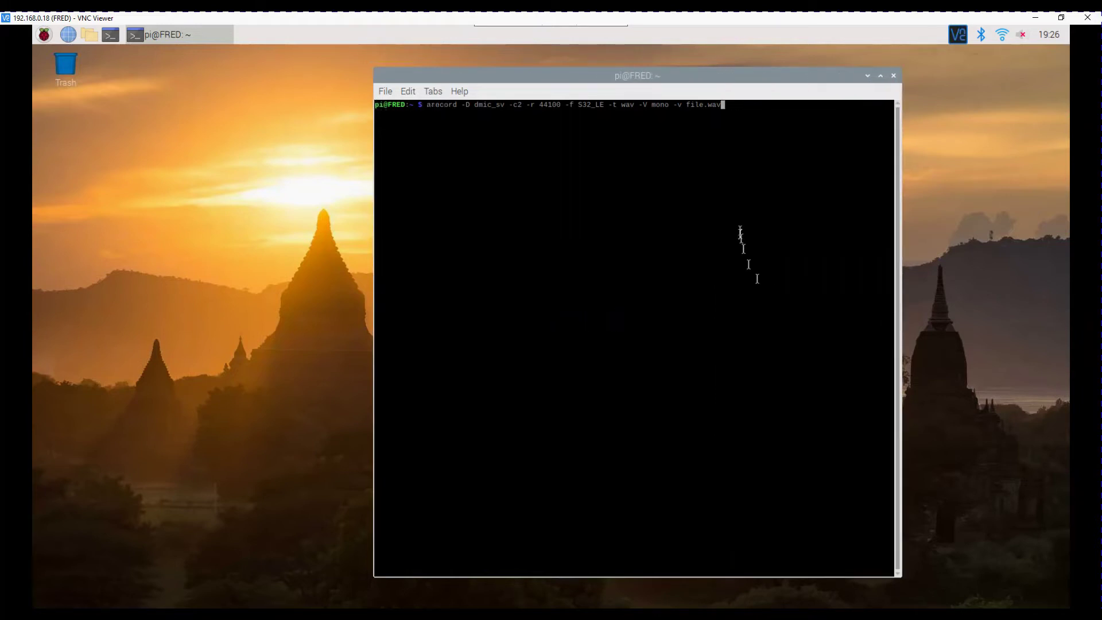
key(Return)
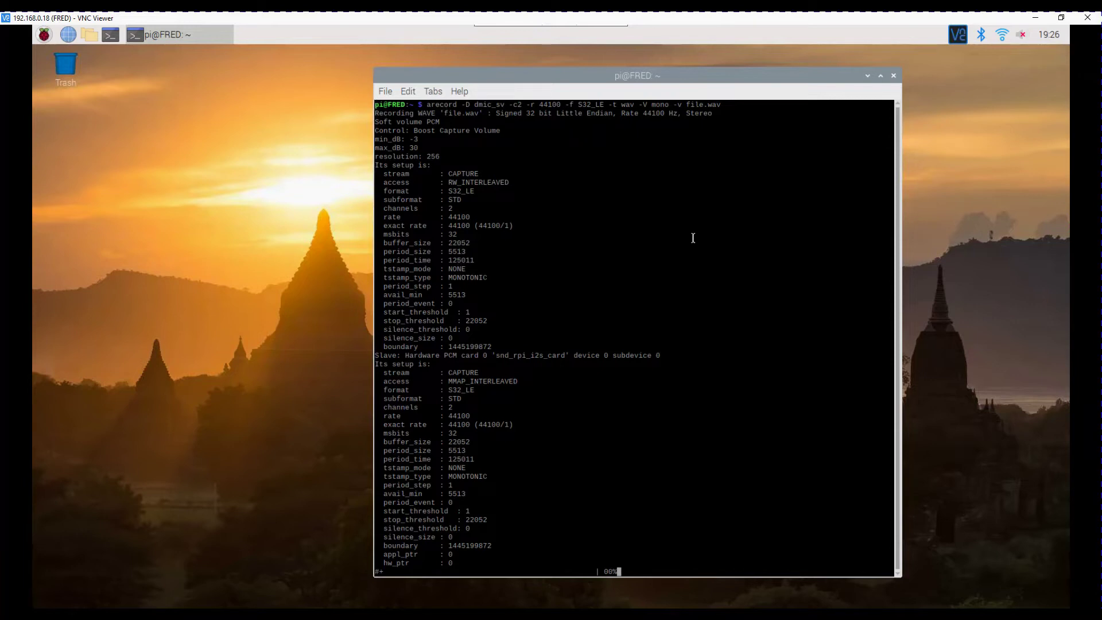
key(ctrl+c)
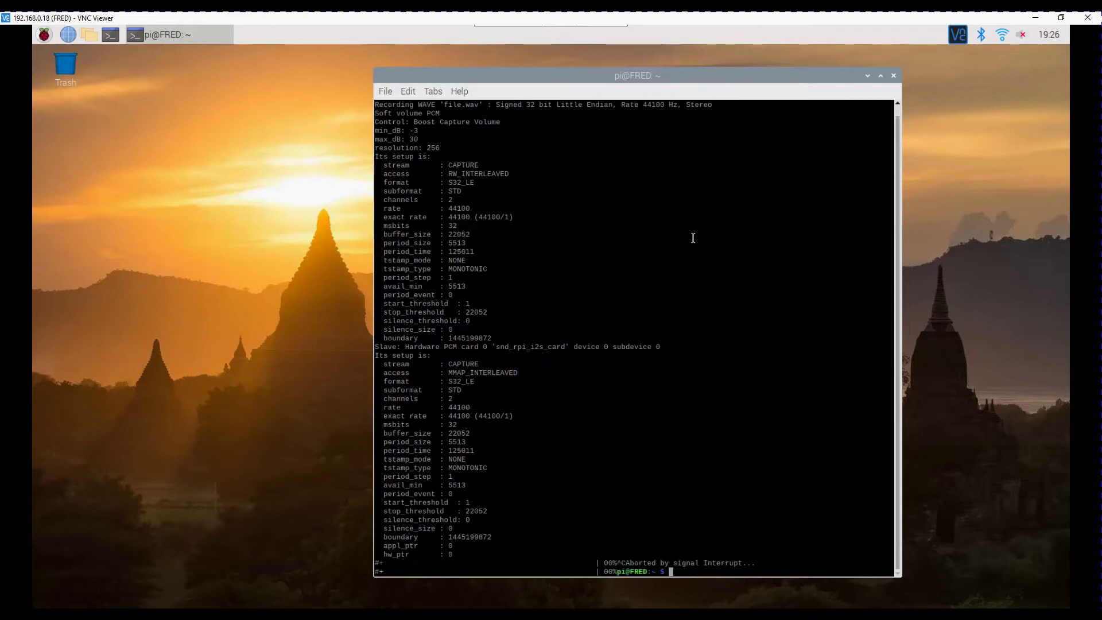
text(alsamixer)
Launch alsamixer, switch to Capture with F4, and raise the Boost level with Up arrow
key(Return)
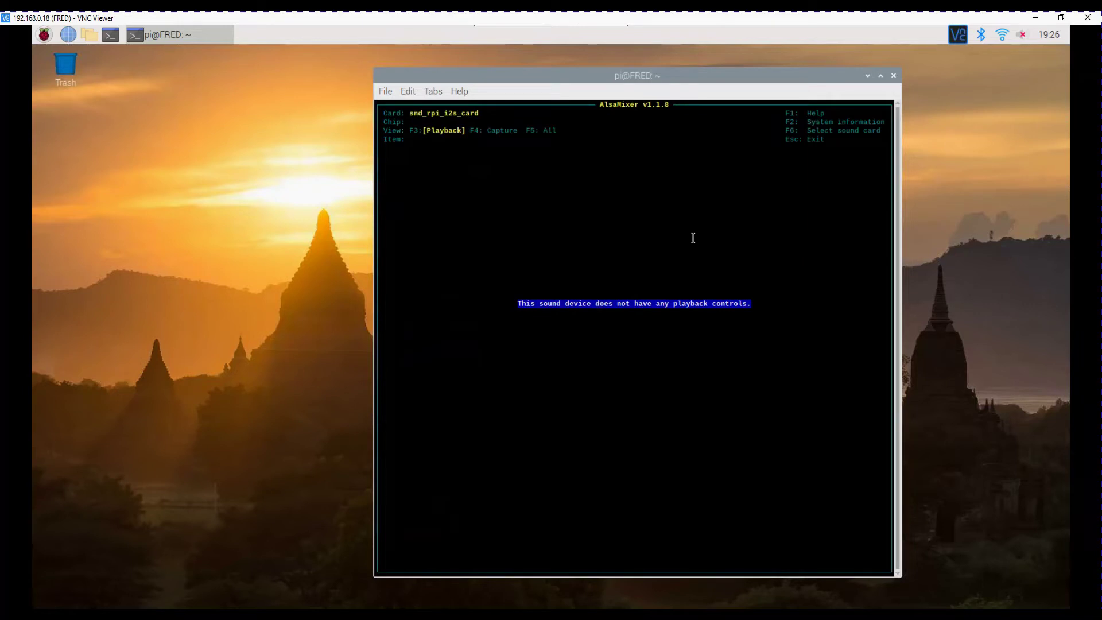
key(F4)
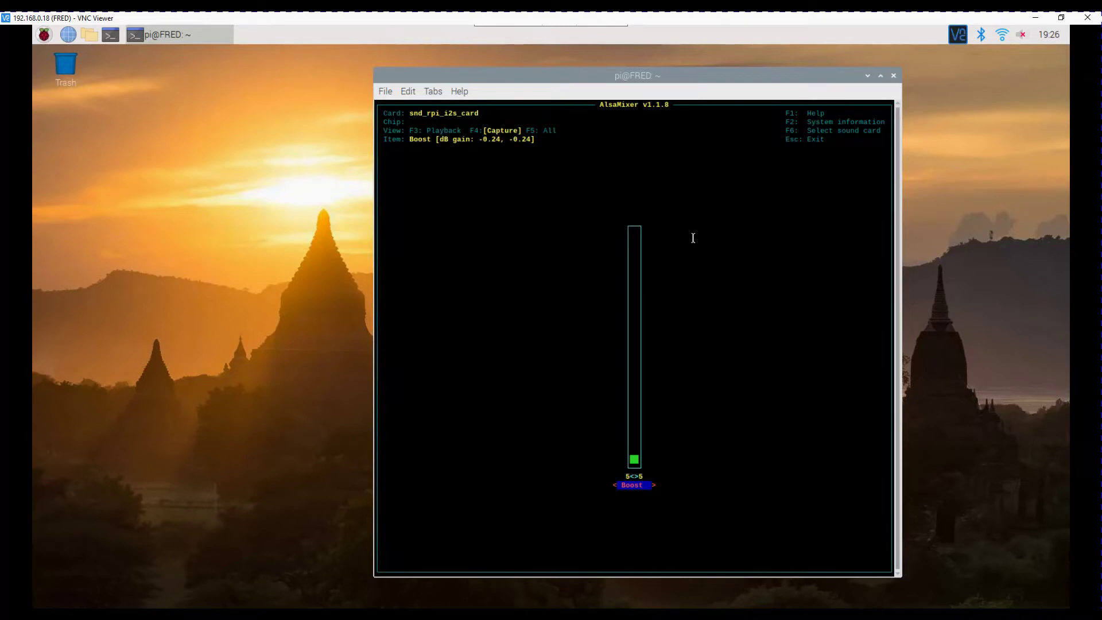
key(Up)
key(Up)
key(Up)
key(Up)
key(Up)
key(Up)
key(Up)
key(Up)
key(Up)
key(Up)
key(Up)
key(Up)
key(Up)
key(Up)
key(Up)
key(Up)
key(Up)
key(Up)
key(Up)
key(Up)
key(Up)
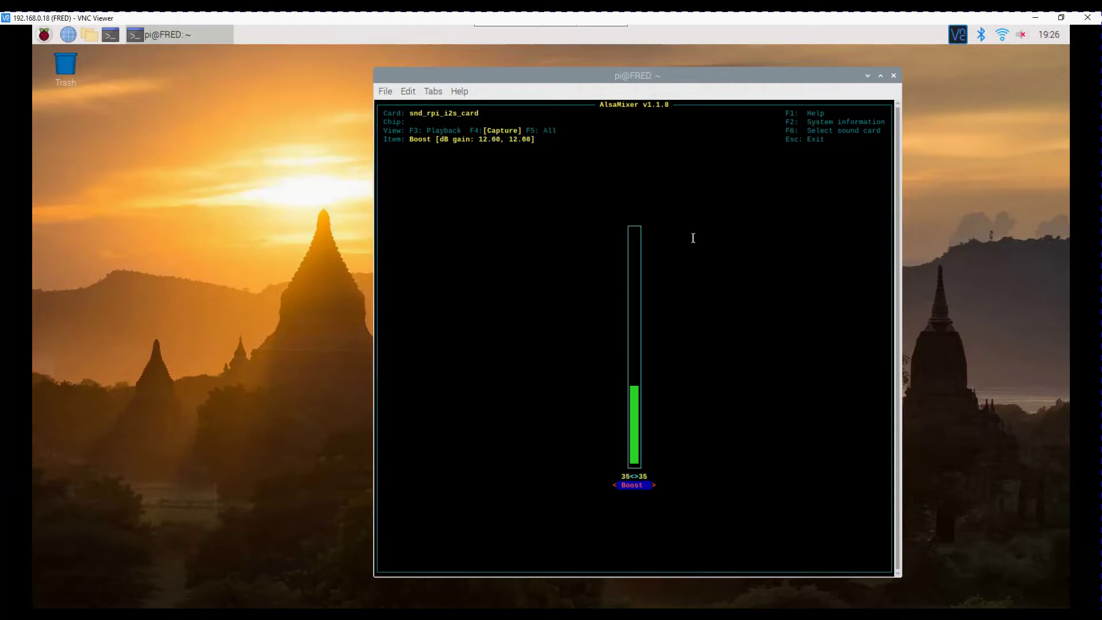
key(Up)
key(Up)
key(Up)
key(Up)
key(Up)
Quit alsamixer, then rerun the arecord test to file.wav and stop it at 04%
key(Escape)
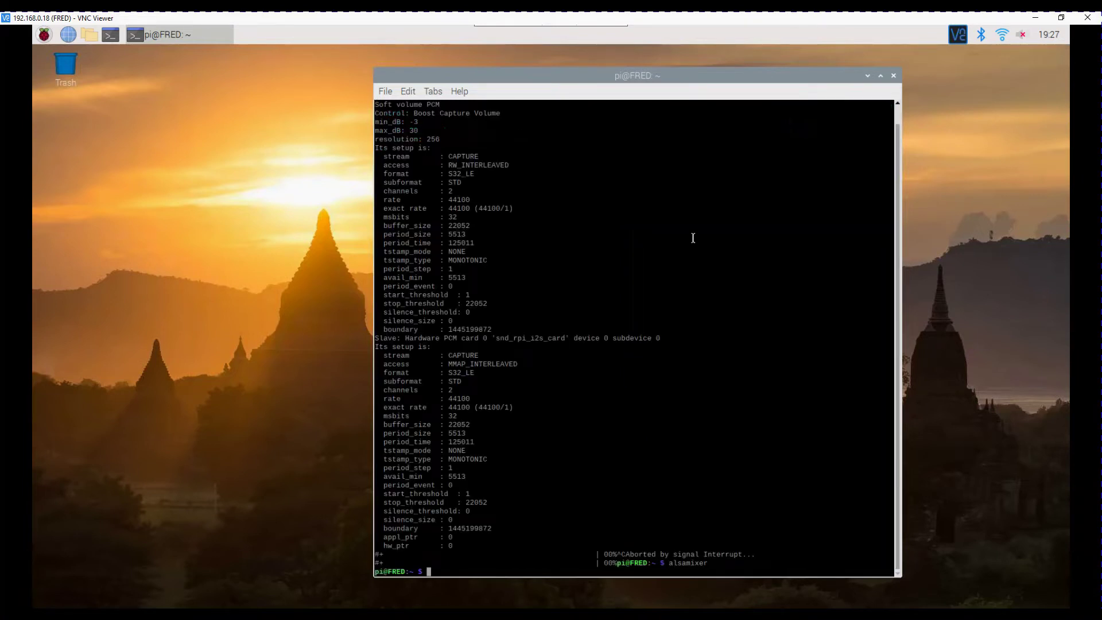
key(Up)
key(Up)
key(Return)
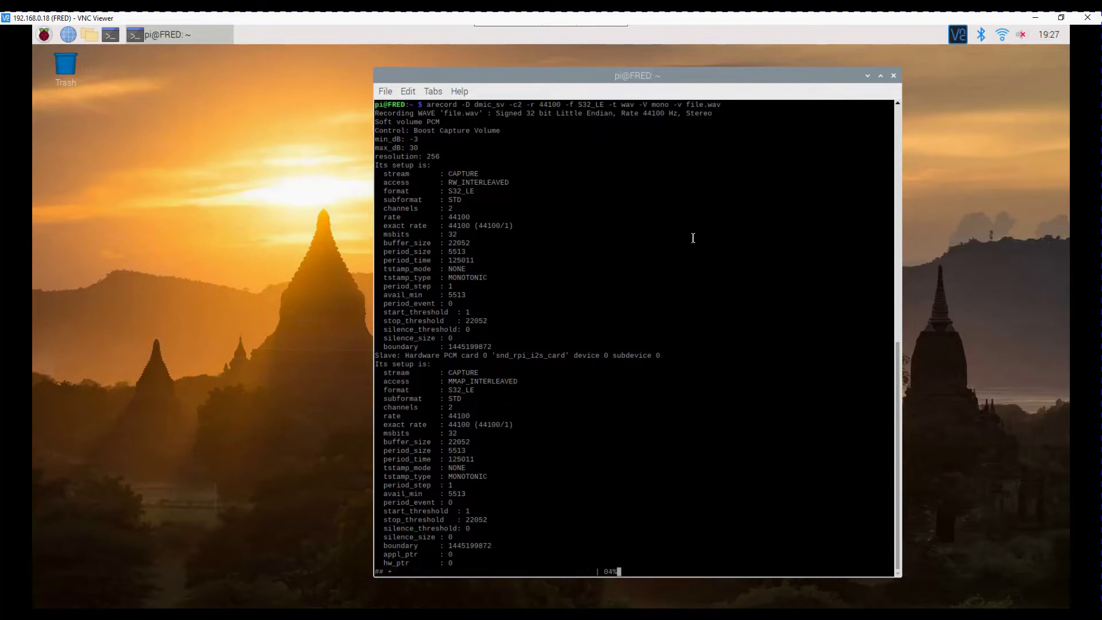
key(ctrl+c)
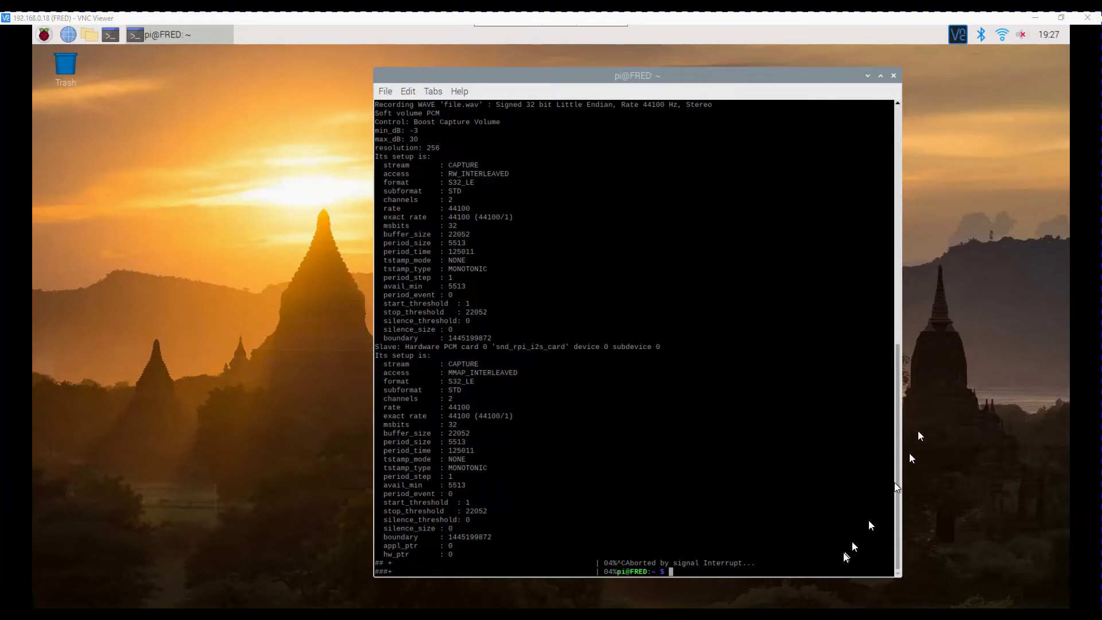
Paste 'aplay recording.wav' at the terminal prompt and run it
right_click(808, 564)
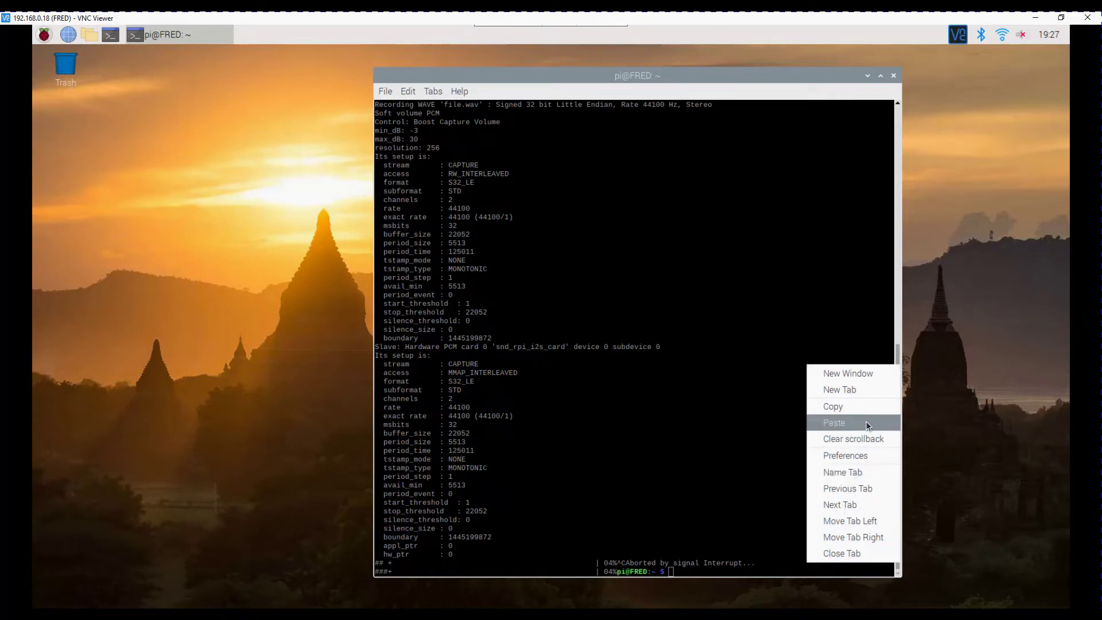
click(864, 424)
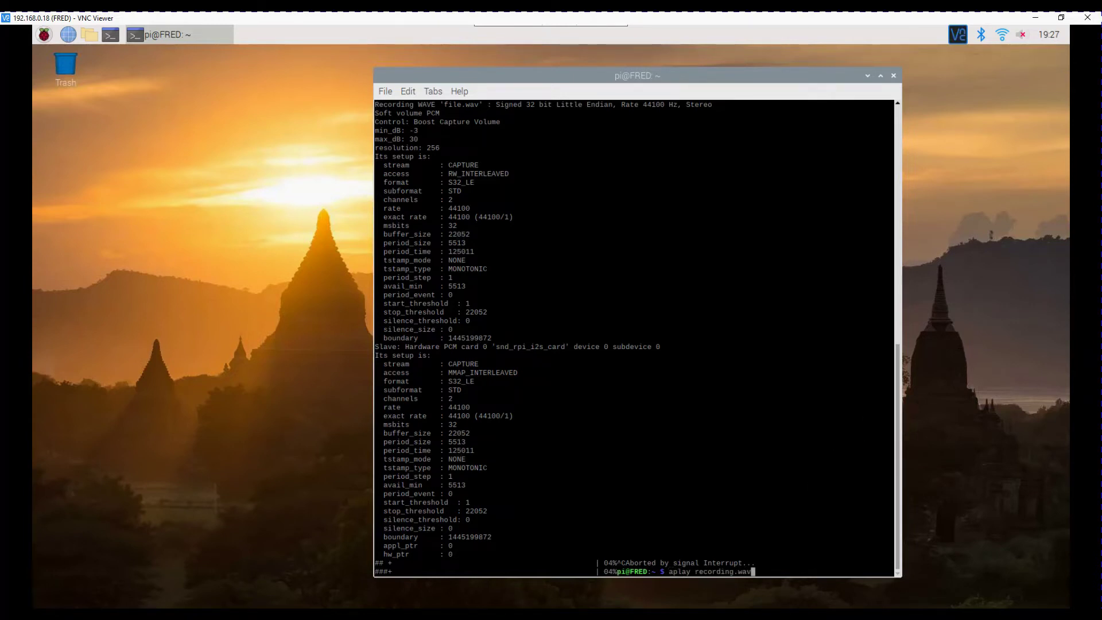
key(Return)
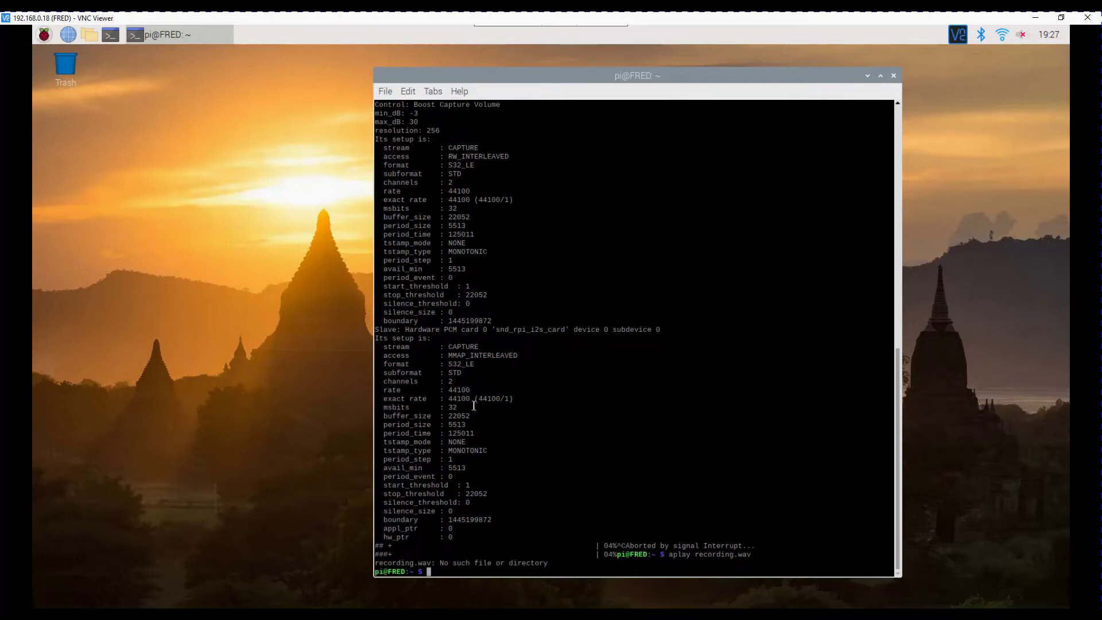
Play file.wav twice with aplay to listen to the microphone test
scroll(474, 406, up, 6)
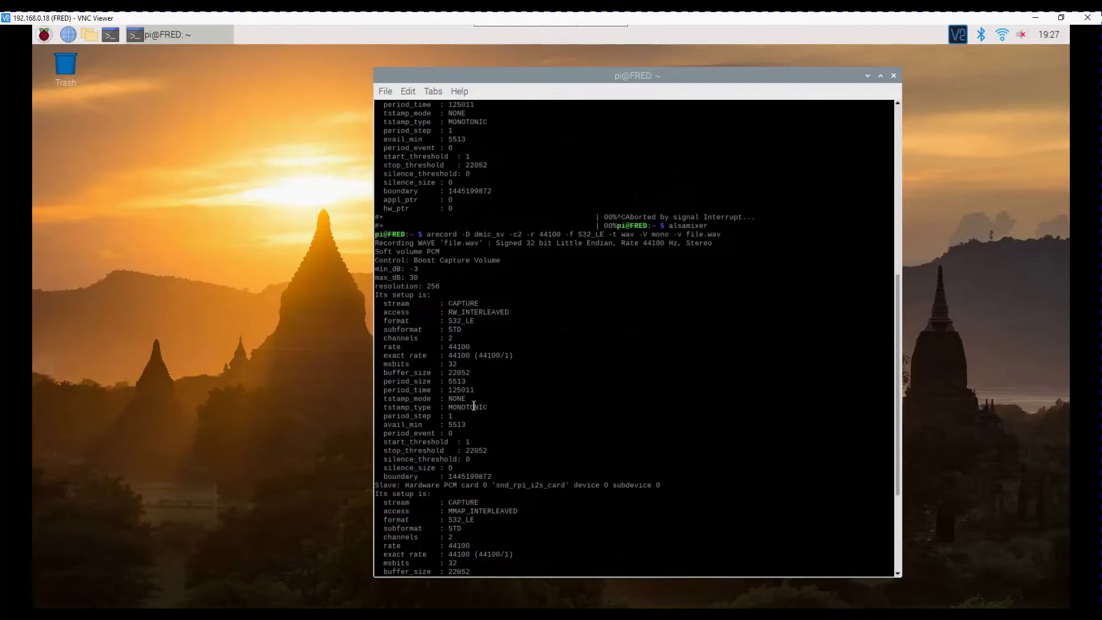
scroll(474, 405, down, 6)
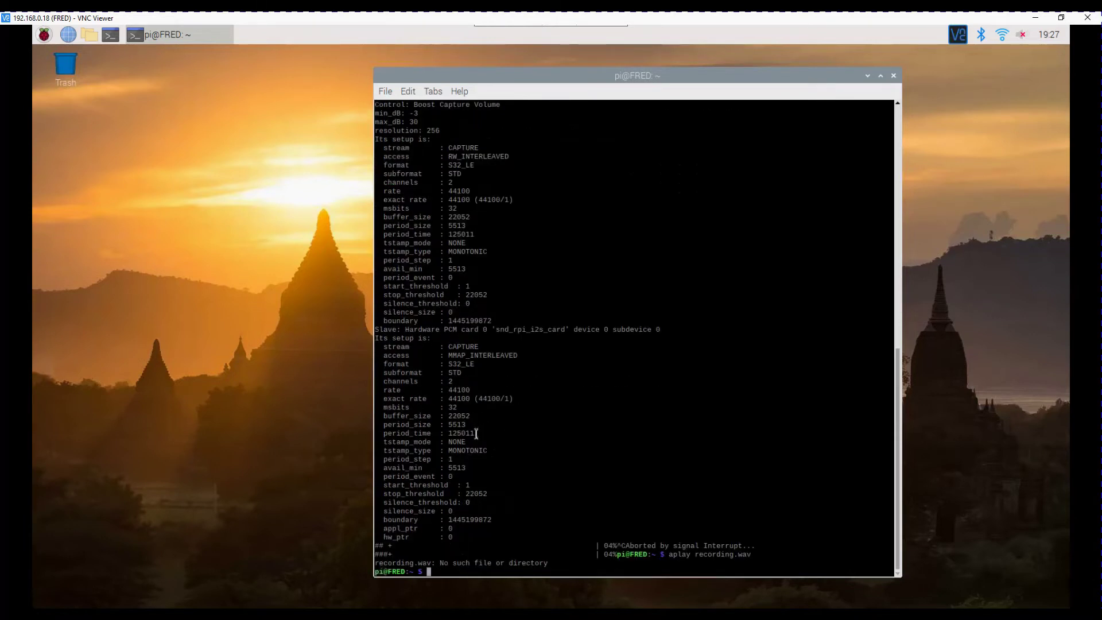
text(aplay file.wav)
key(Return)
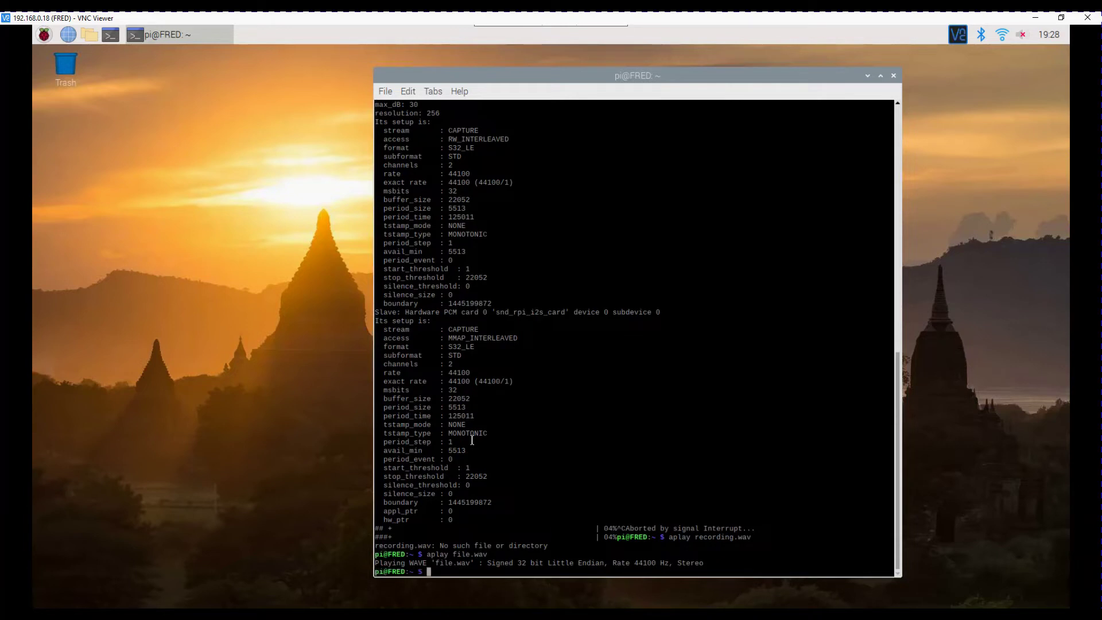
key(Up)
key(Return)
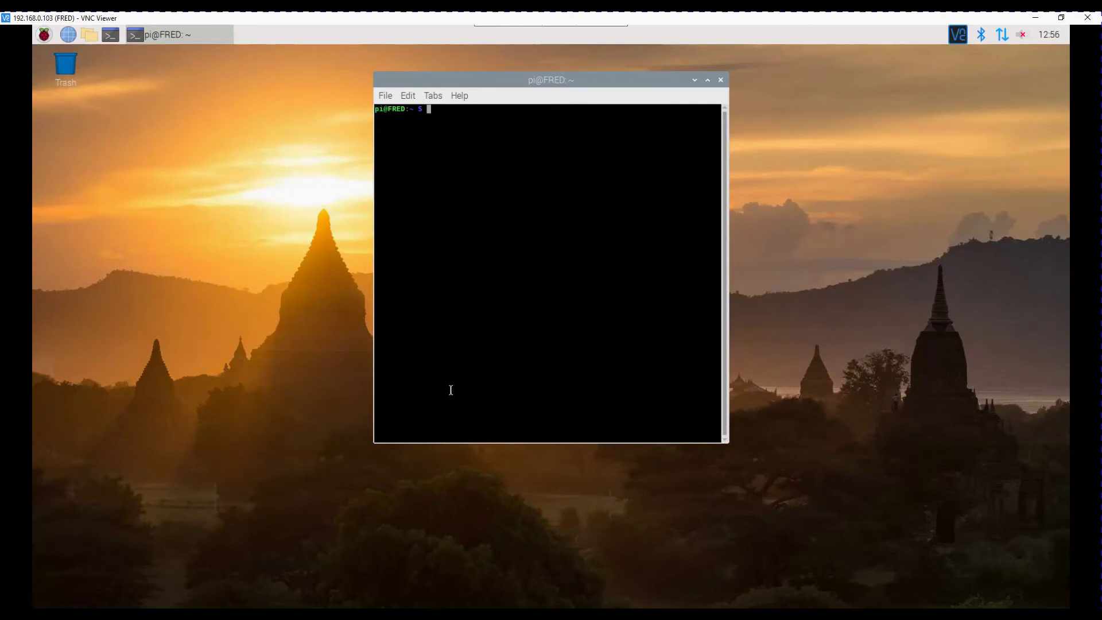
Confirm Java 11.0.7 with java -version, run sudo apt-get update, and start typing sudo apt-get install
text(java -version)
key(Return)
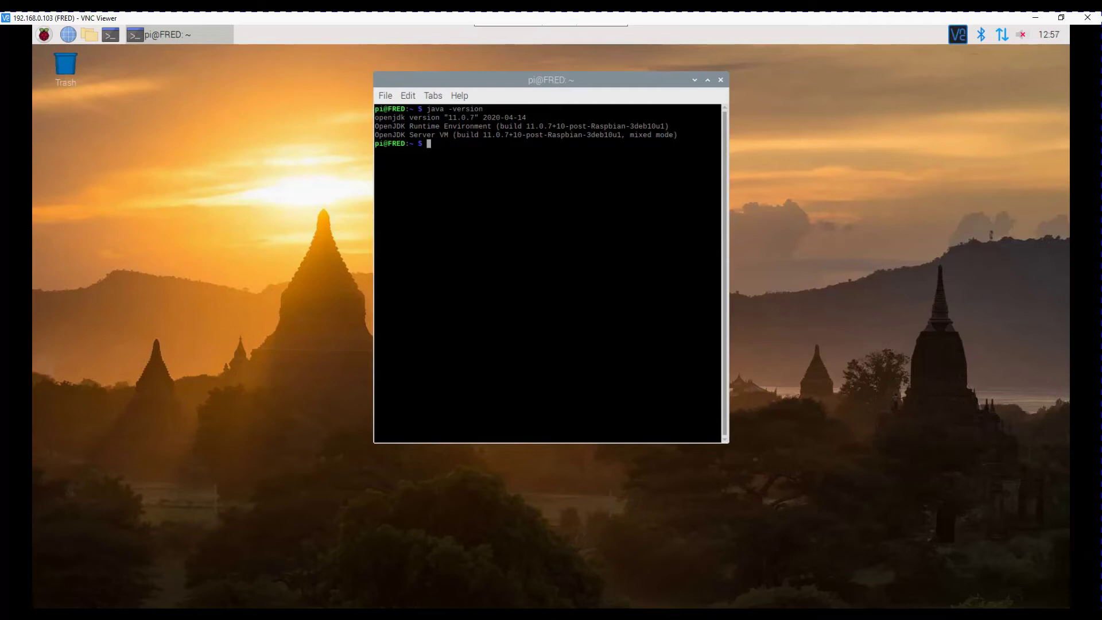
text(sudo apt-get update)
key(Return)
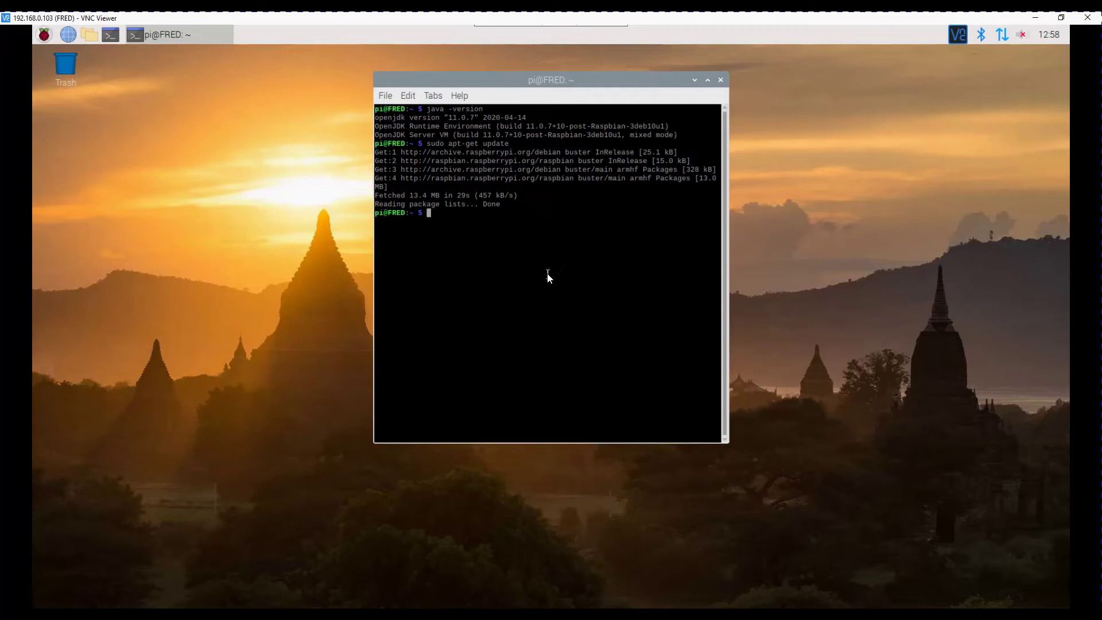
text(sudo apt-get install)
Install openjdk-8-jdk and openjdk-8-jre with Y, then find java -version still reports 11.0.7
text(openjdk-8-jdk)
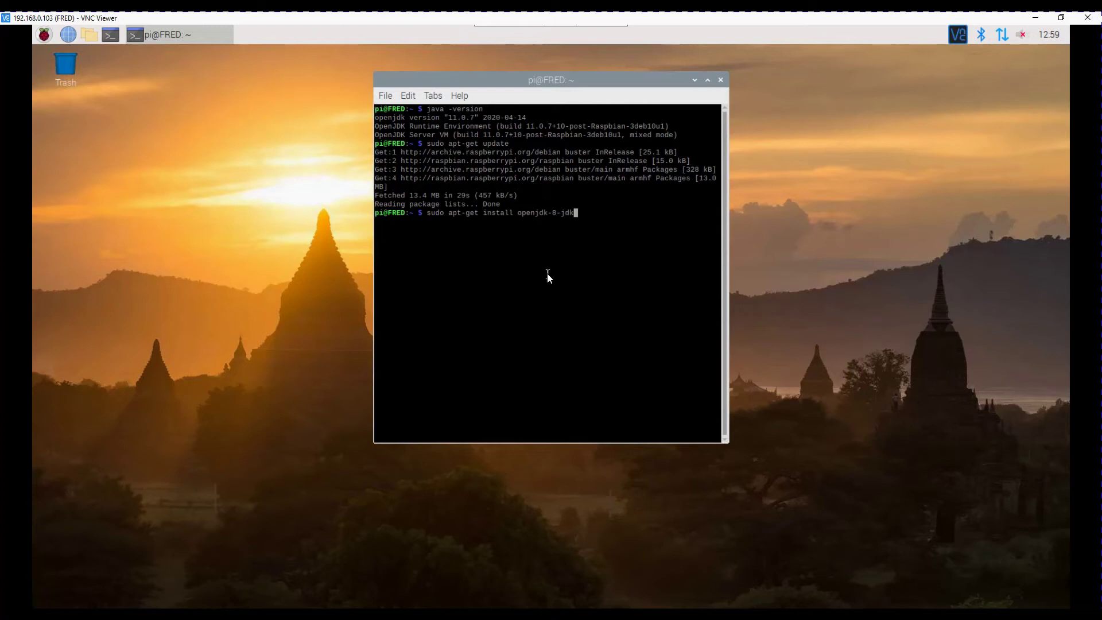
text( openjdk-8-jre)
key(Return)
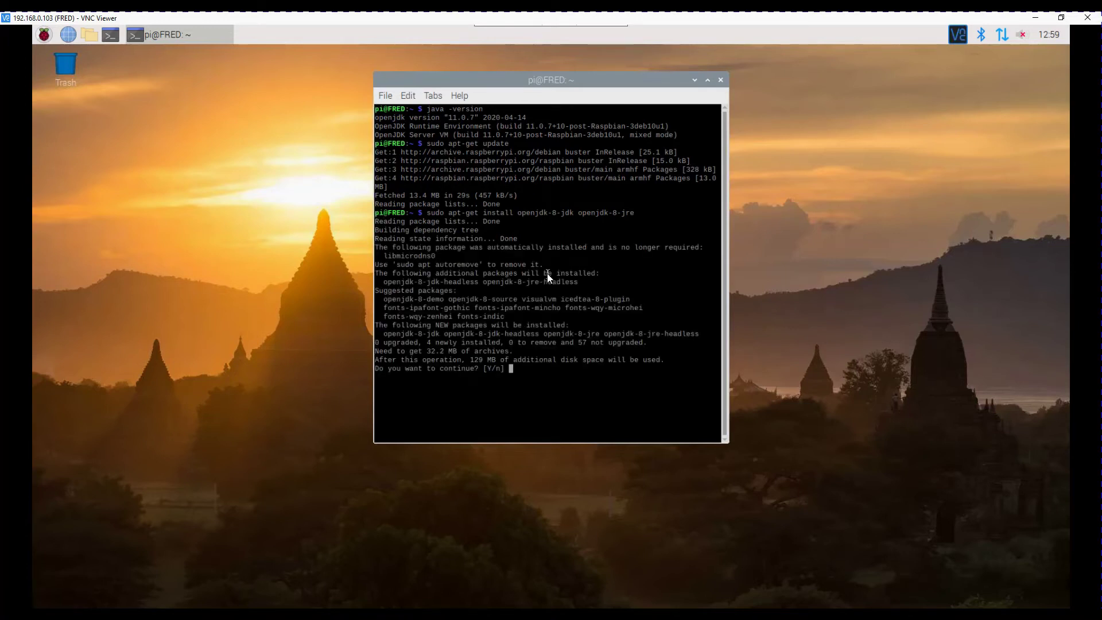
text(Y)
key(Return)
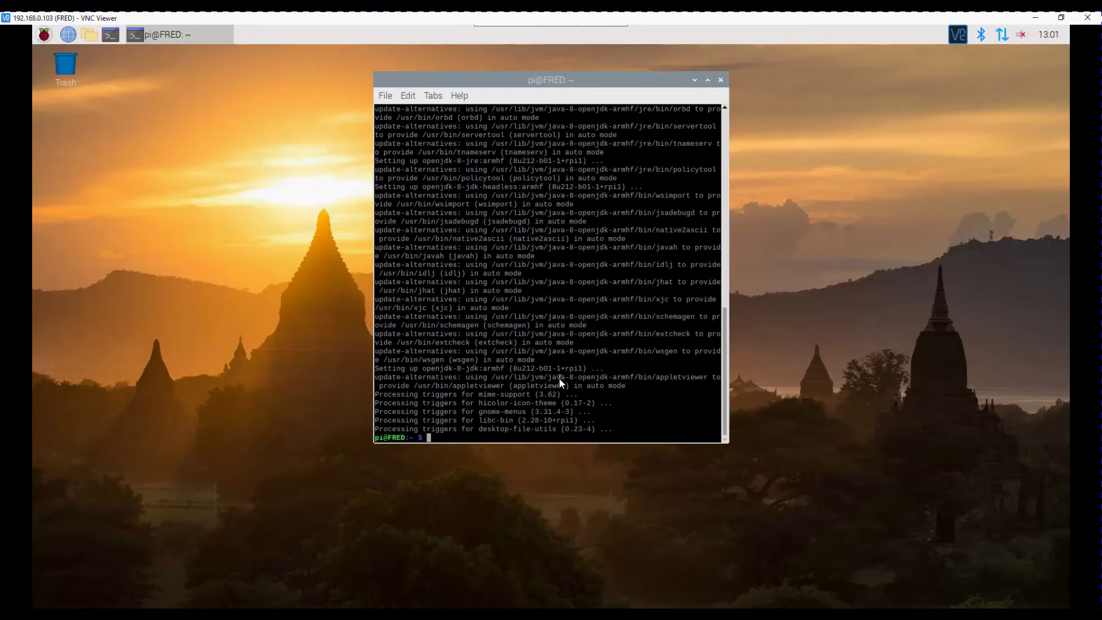
text(java -version)
key(Return)
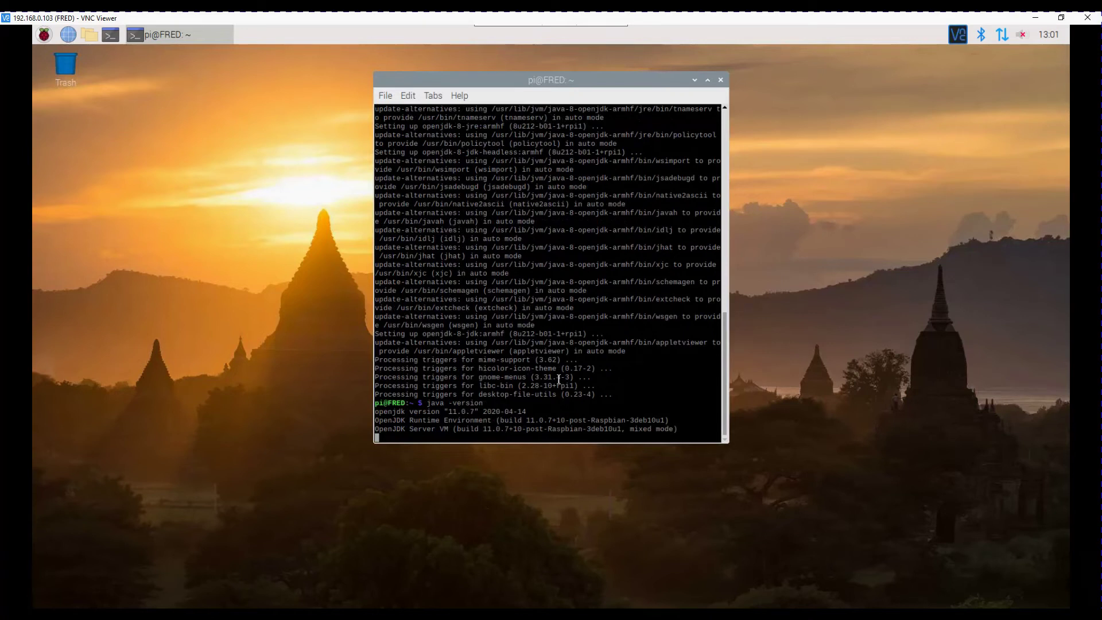
Run sudo update-alternatives --config java and choose option 2 for Java 8
text(sudo)
text(update-ale)
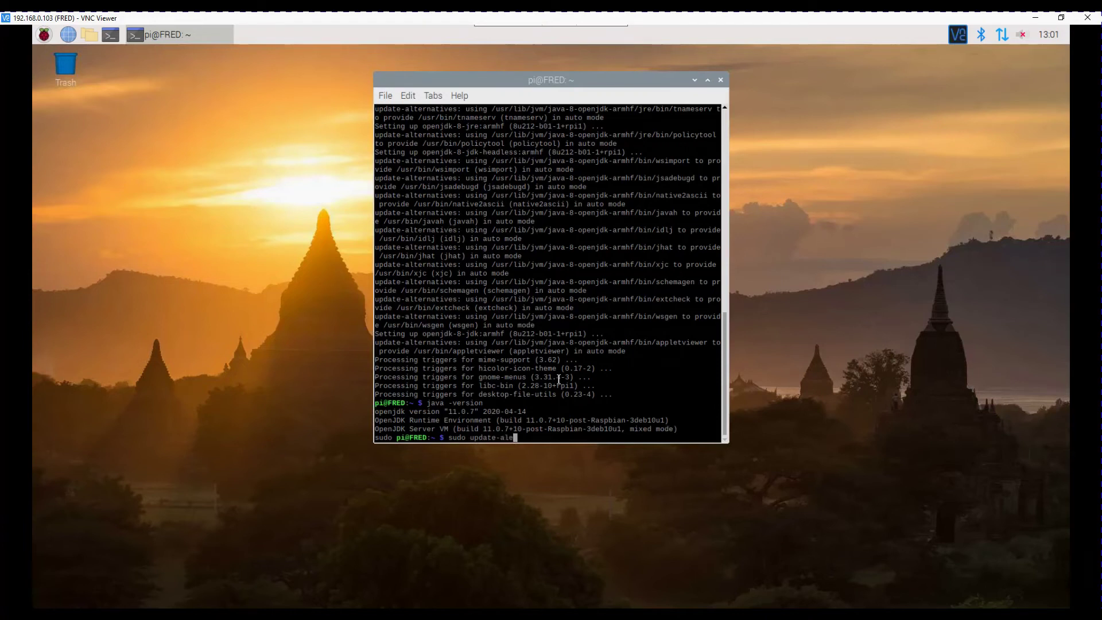
text(t)
key(BackSpace)
key(BackSpace)
text(ternatives --config java)
key(Return)
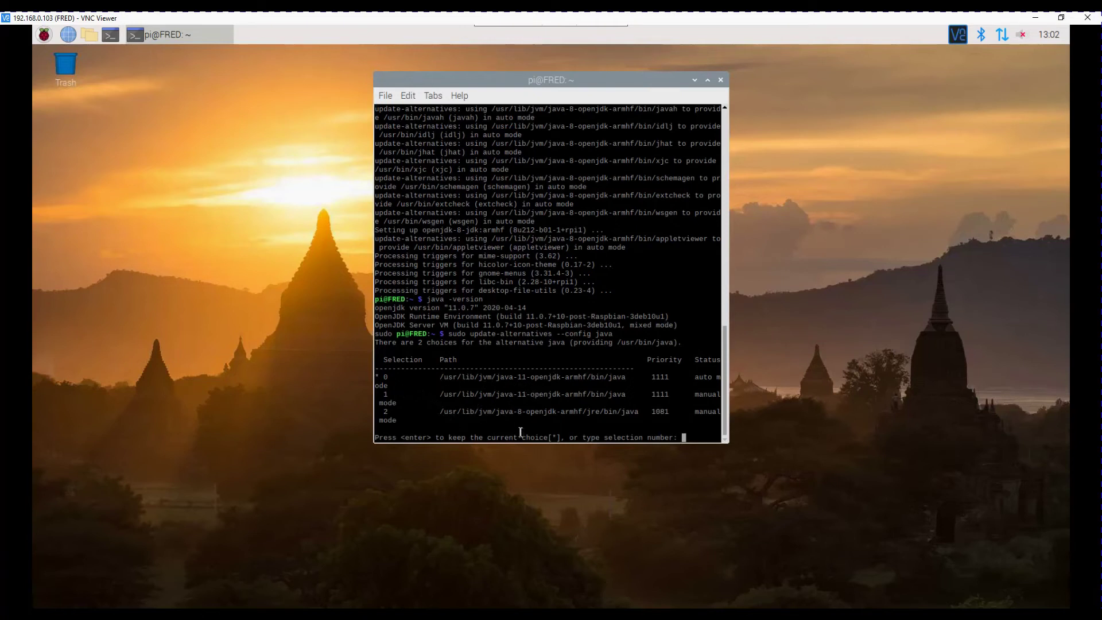
text(2)
key(Return)
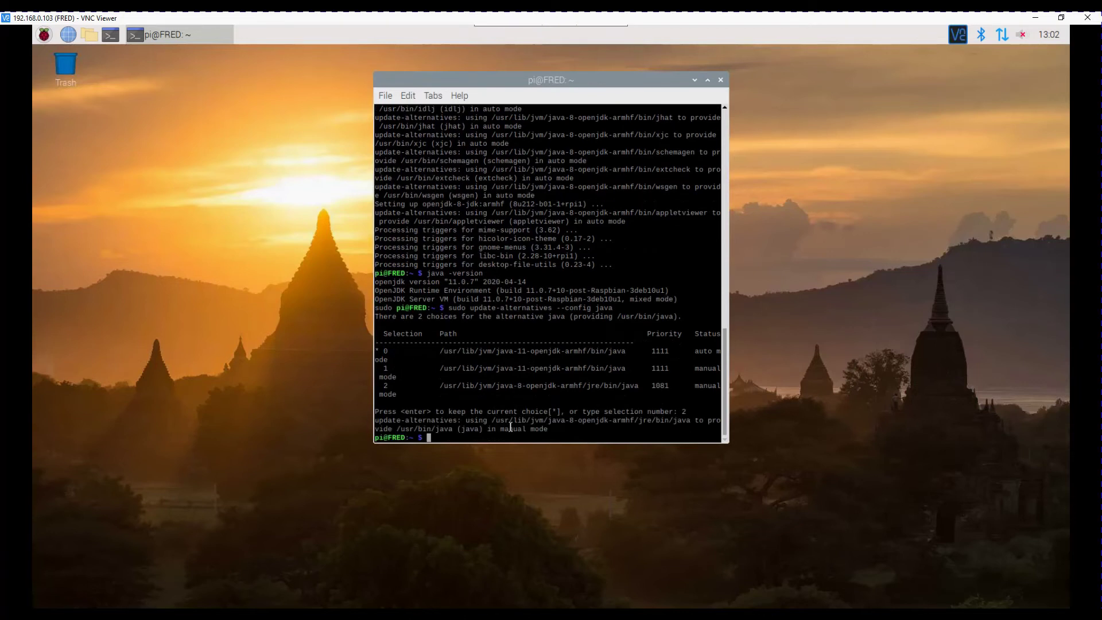
Verify java -version now reports 1.8.0_212, then list the home folder with ls
key(Up)
key(Up)
key(Return)
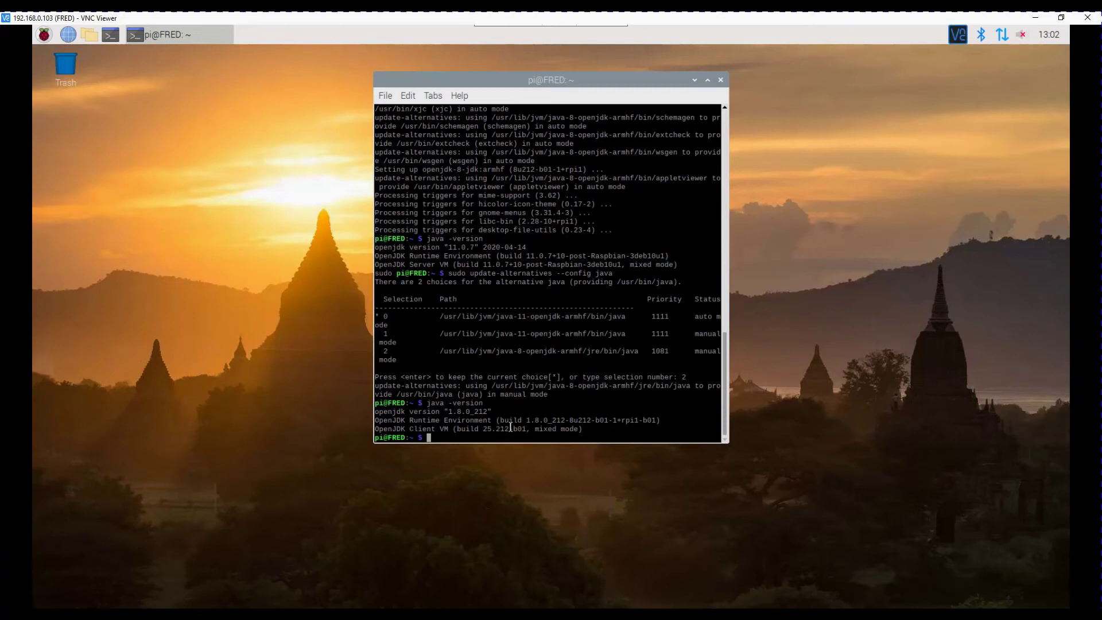
text(ls)
key(Return)
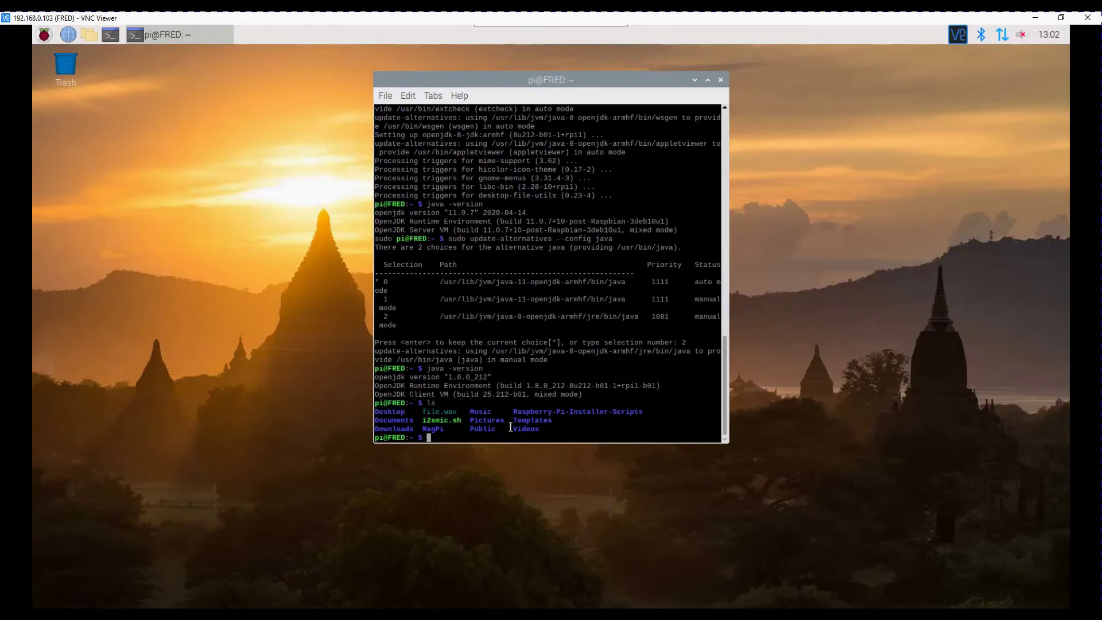
Make the MRL folder with mkdir, confirm it with ls, and cd into ~/MRL
text(cd)
key(BackSpace)
key(BackSpace)
text(mkdir MRL)
key(Return)
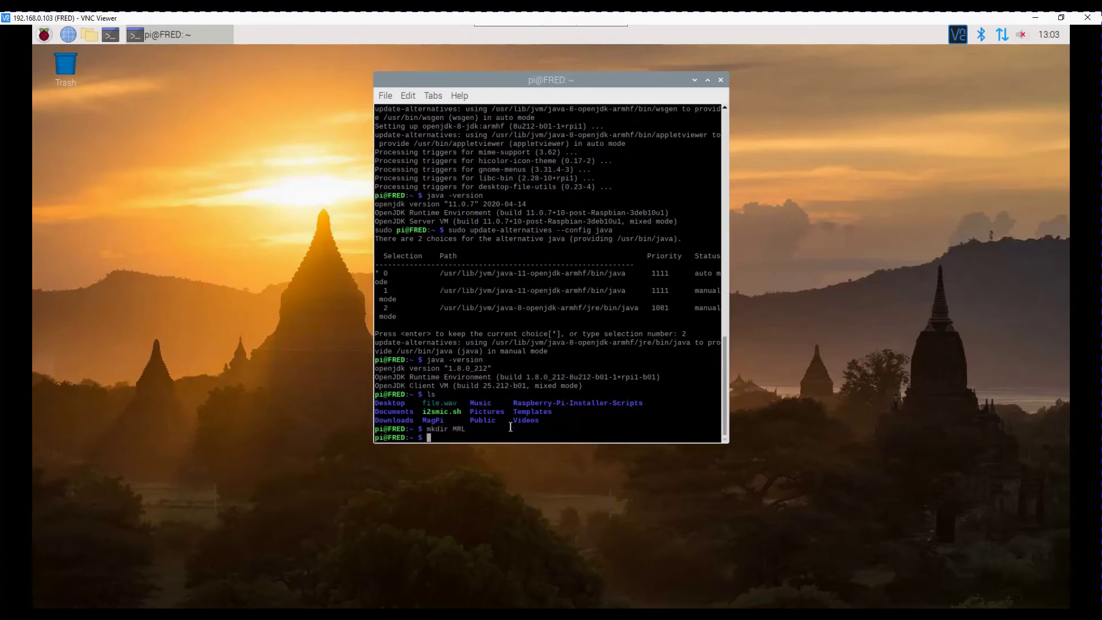
text(ls)
key(Return)
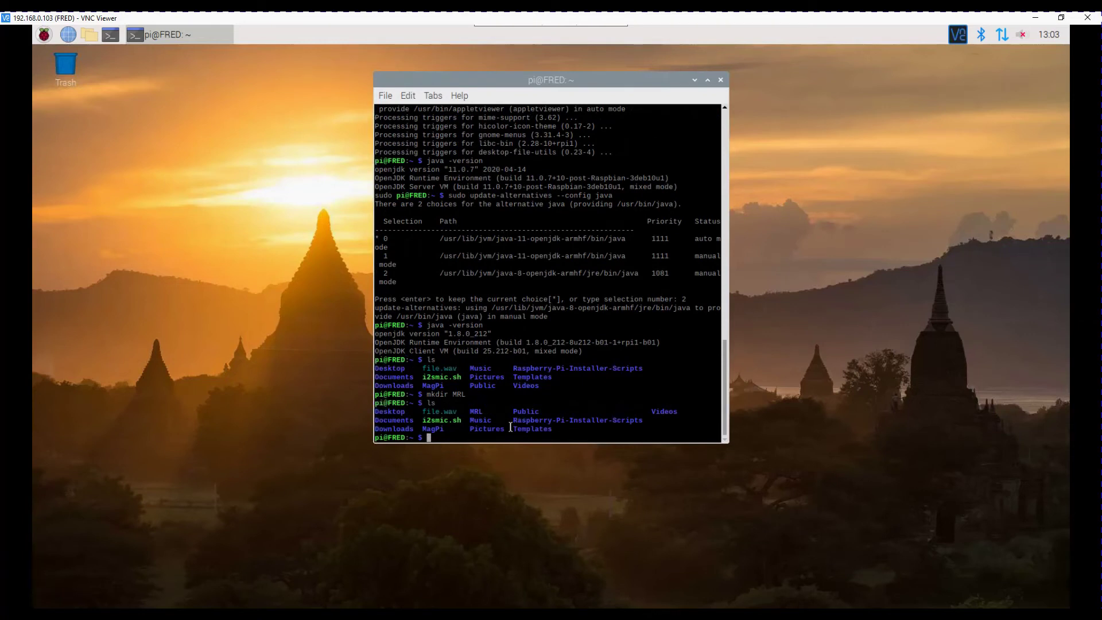
text(cd MRL)
key(Return)
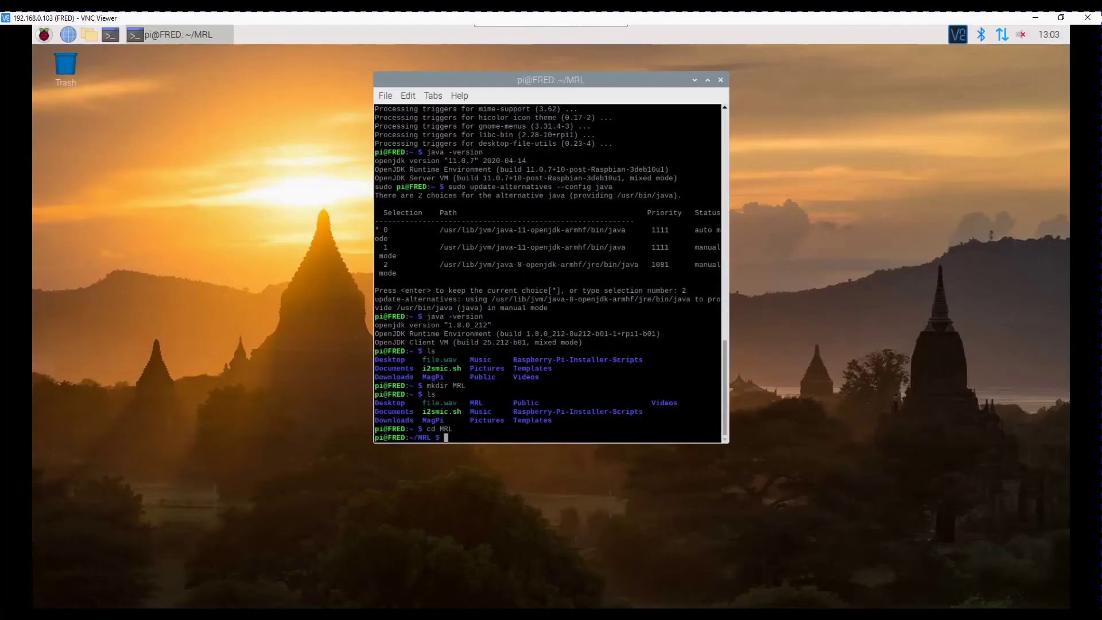
Switch to the VNC Viewer connection list and back again
key(alt+Tab)
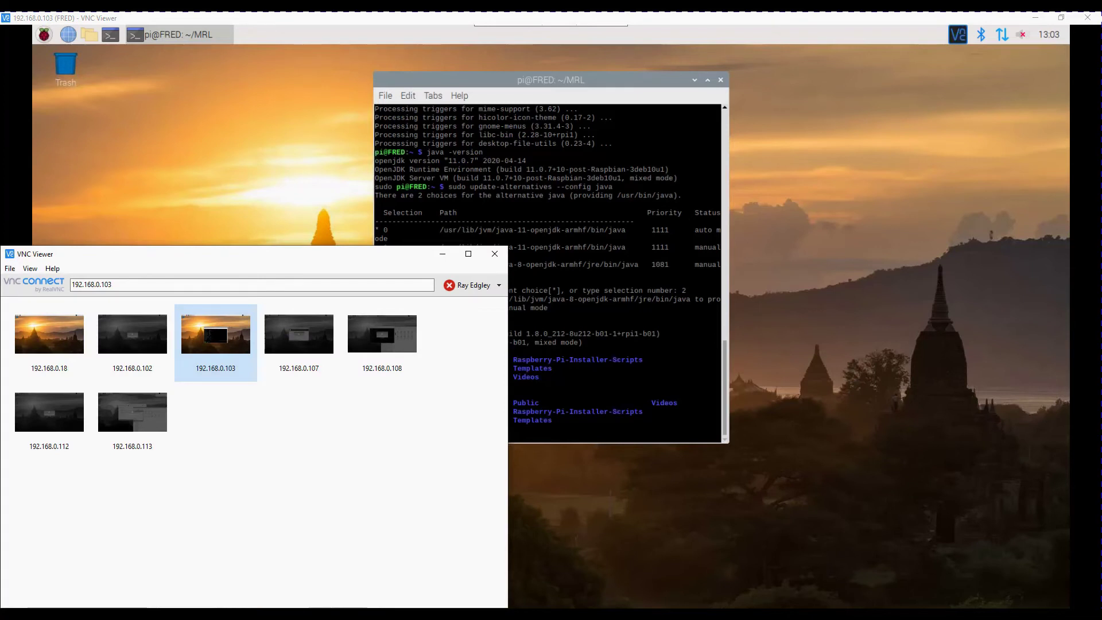
key(alt+Tab)
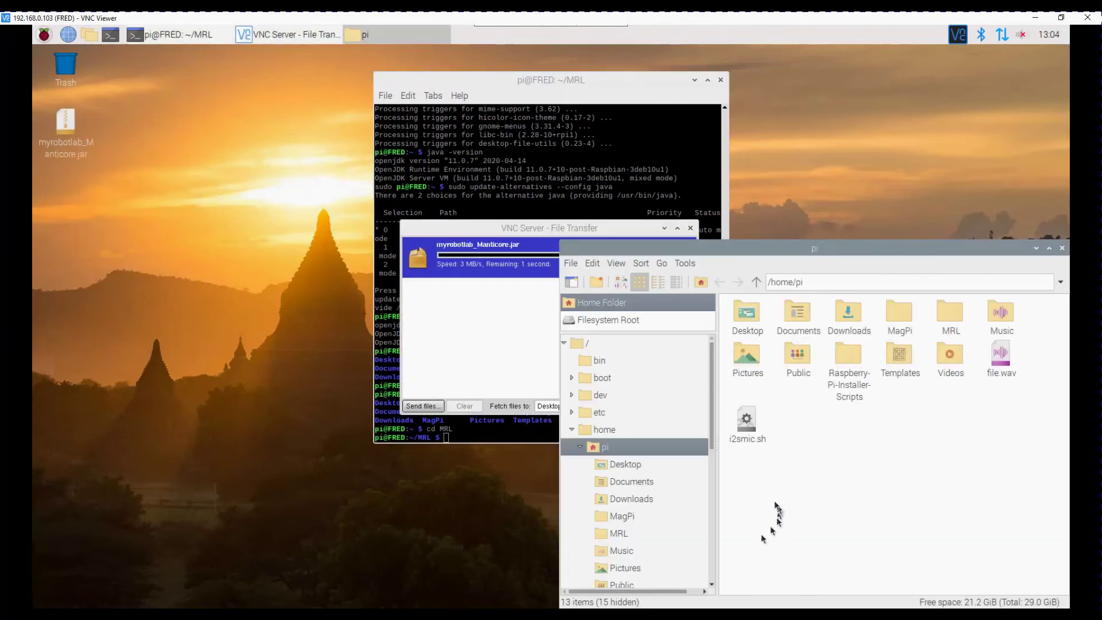
Drag the MyRobotLab jar from the Desktop into the MRL folder
click(631, 463)
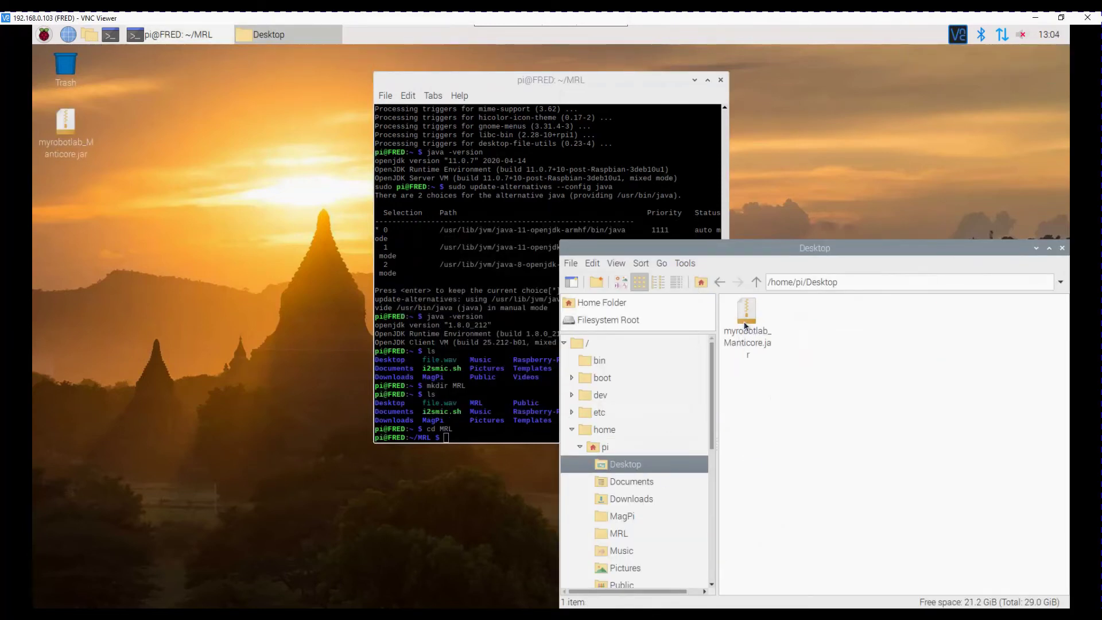
right_click(744, 326)
click(777, 329)
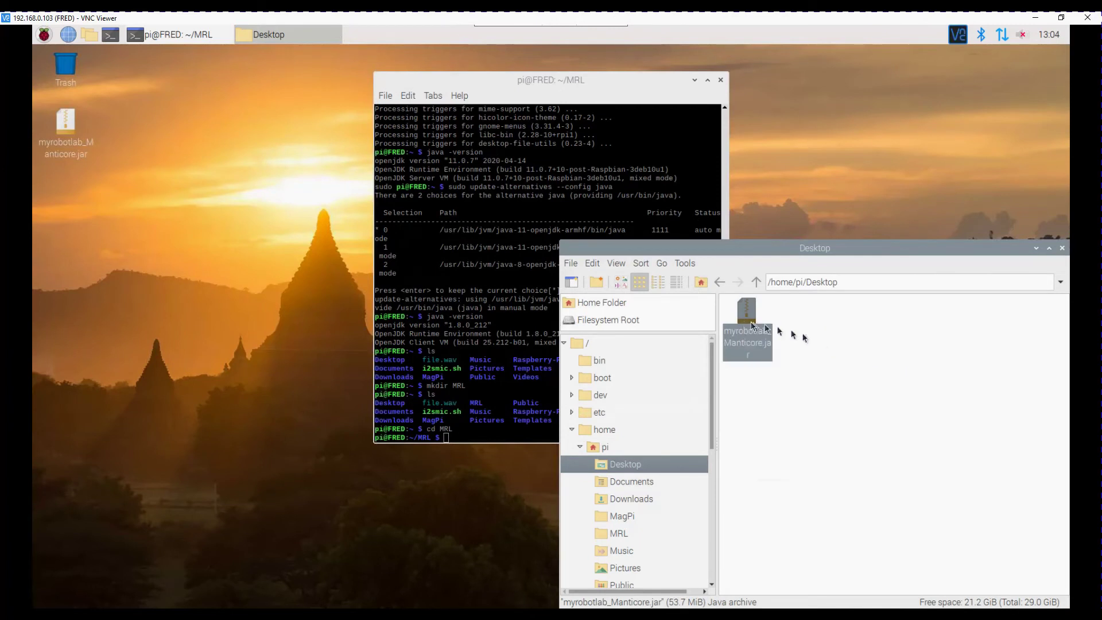
drag(653, 532, 615, 530)
click(612, 531)
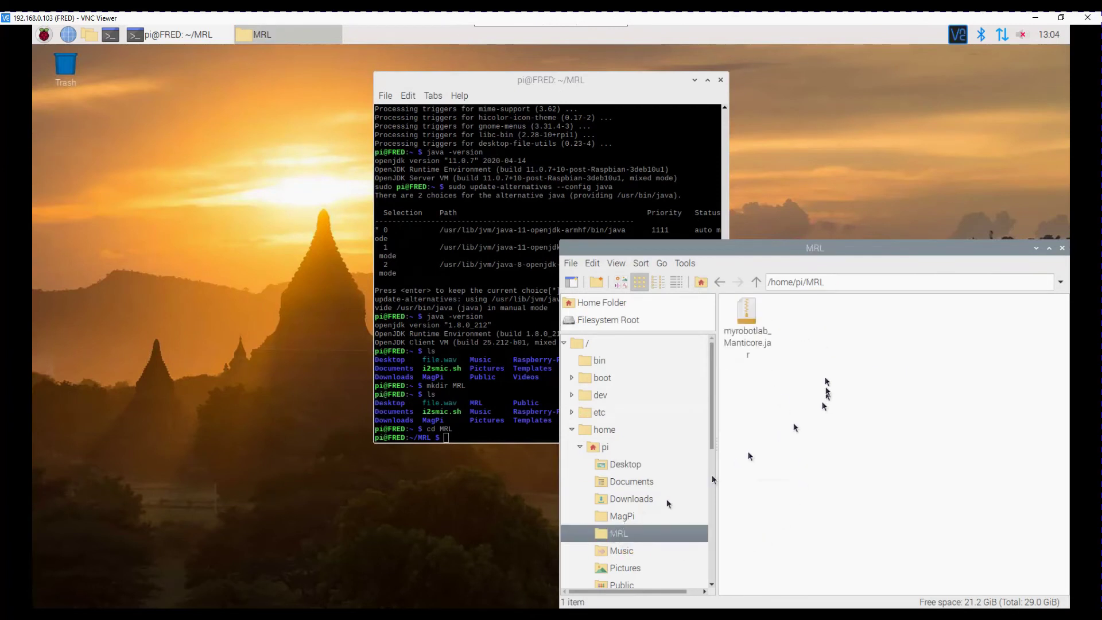
Rename the jar in MRL to myrobotlab.jar
click(751, 344)
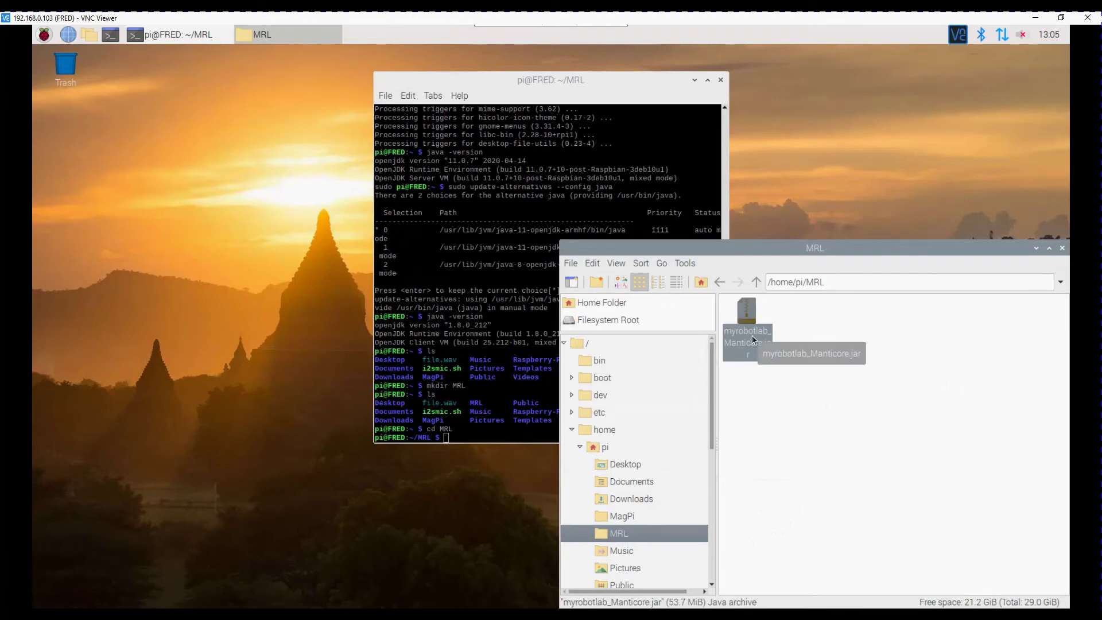
key(F2)
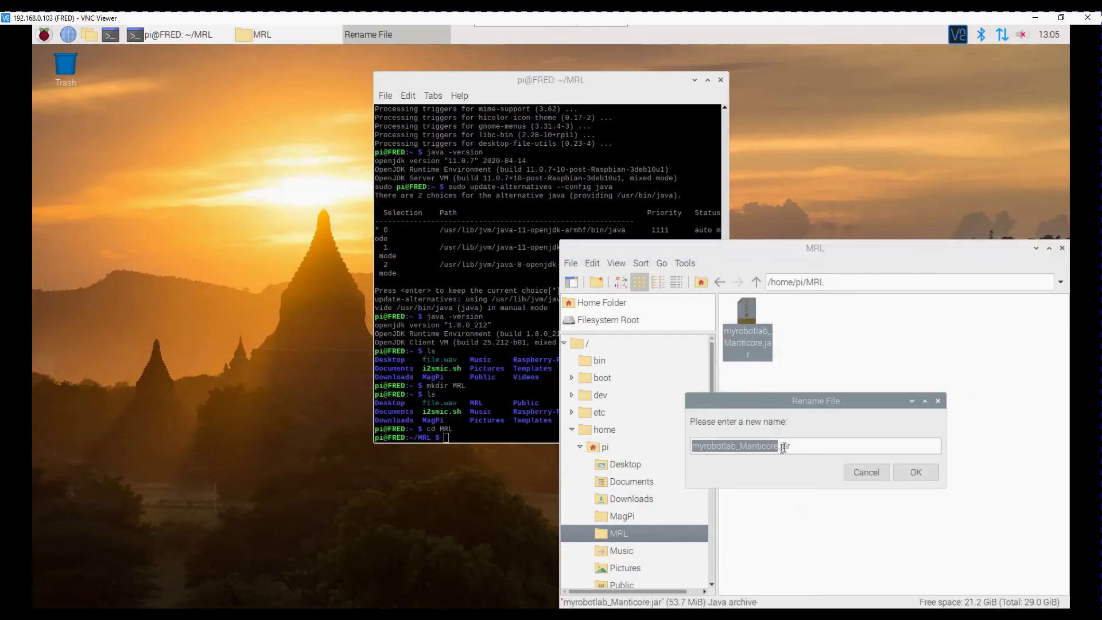
click(777, 446)
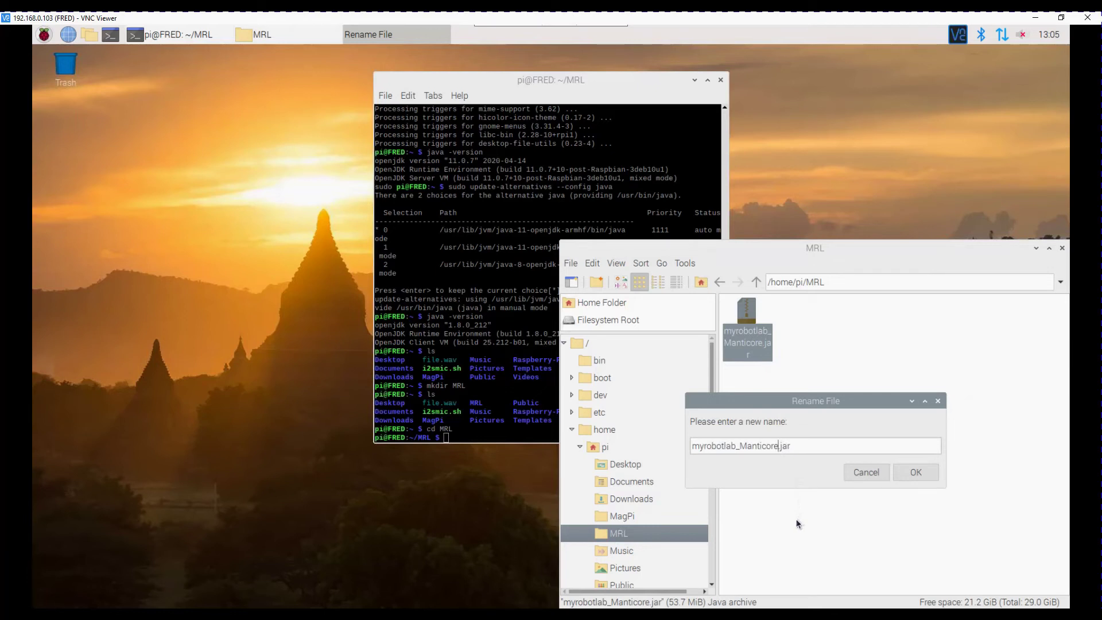
key(BackSpace)
key(BackSpace)
key(BackSpace)
key(BackSpace)
key(BackSpace)
key(BackSpace)
key(BackSpace)
key(BackSpace)
key(BackSpace)
key(BackSpace)
key(Return)
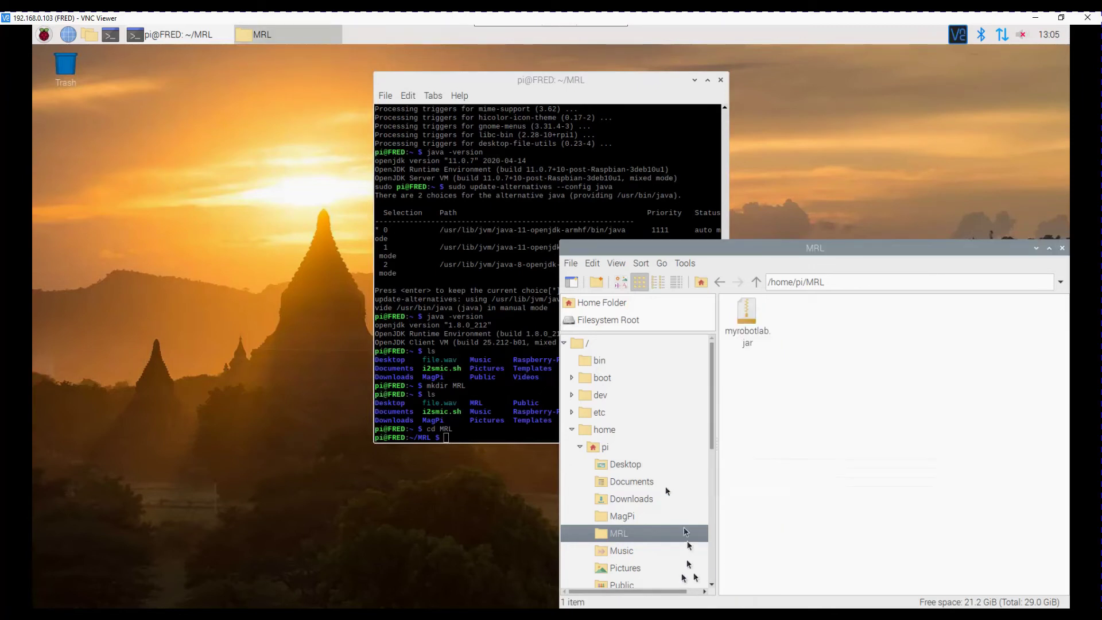
click(500, 425)
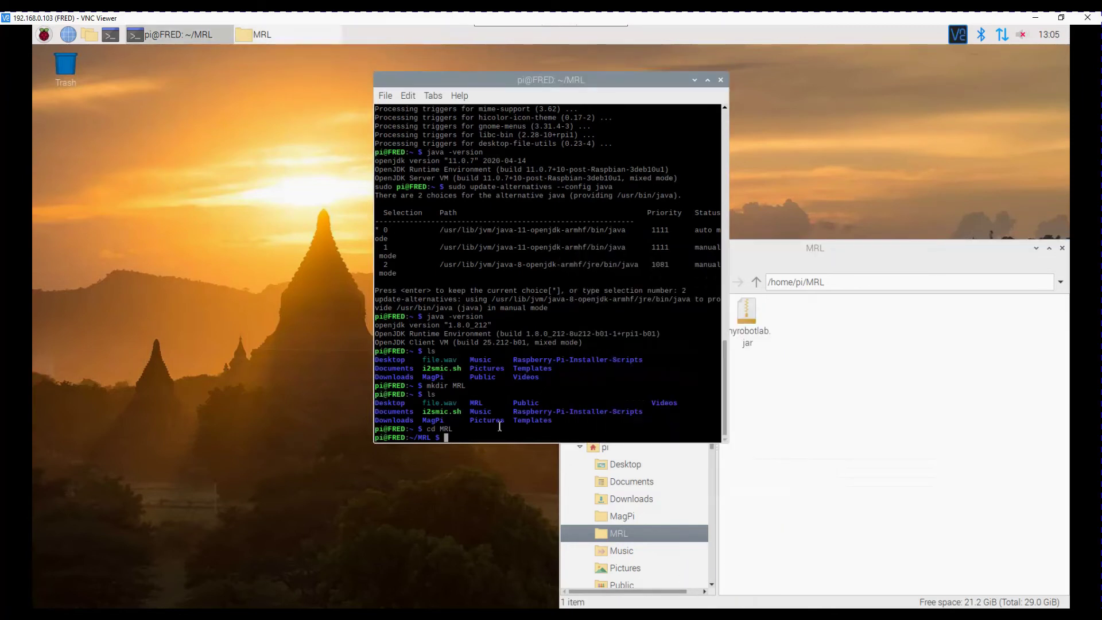
List ~/MRL, then run java -jar myrobotlab.jar -install to install MyRobotLab's dependencies
text(ls)
key(Return)
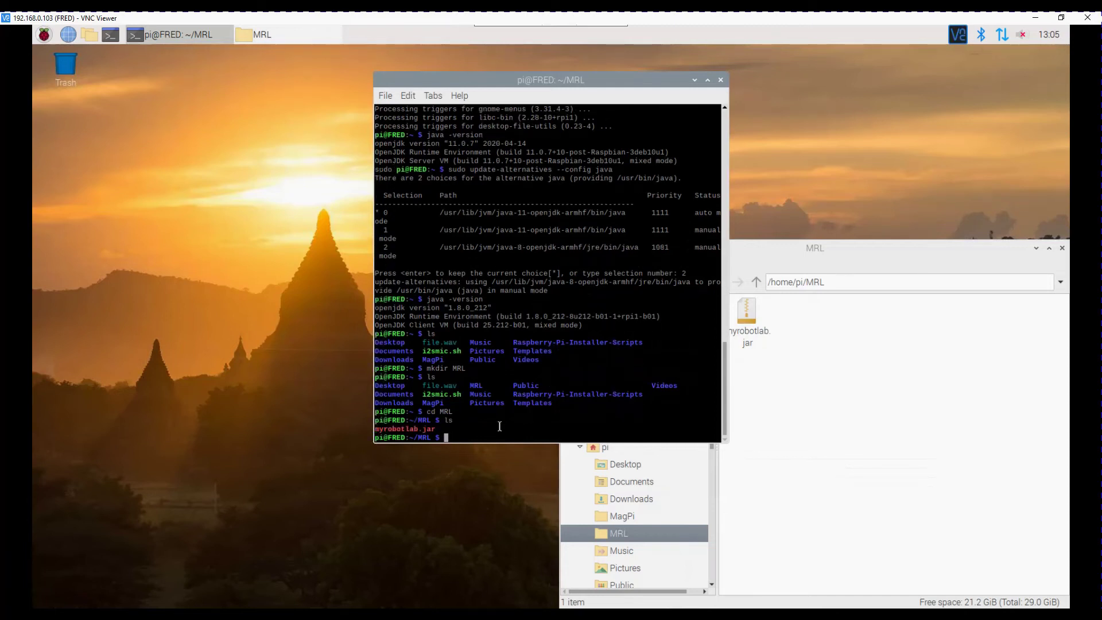
text(java -jar myrobotlab.jar -install)
key(Return)
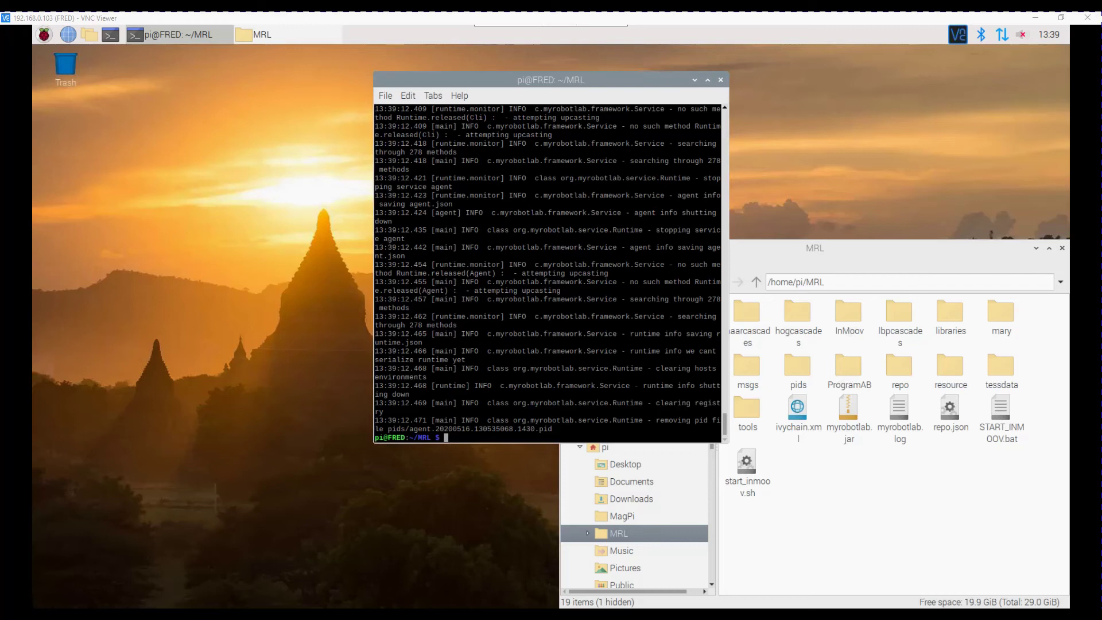
Start MyRobotLab 1.0.2693 with java -jar myrobotlab.jar, moving the terminal aside to focus its GUI
text(jav)
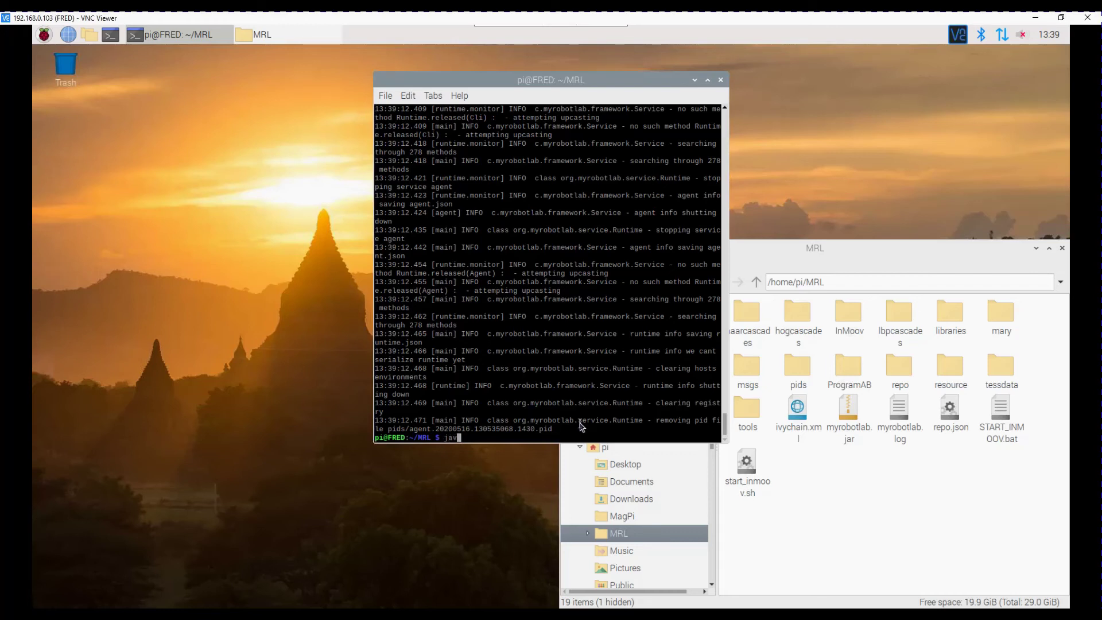
text(a -jar myrobotlab.jar)
key(Return)
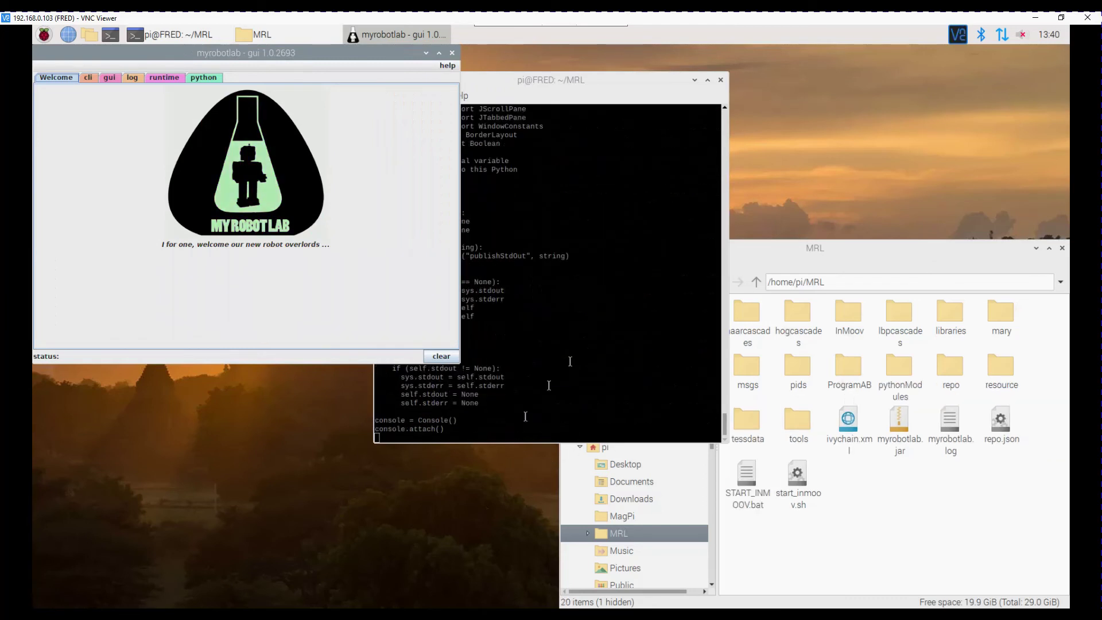
drag(582, 105, 881, 65)
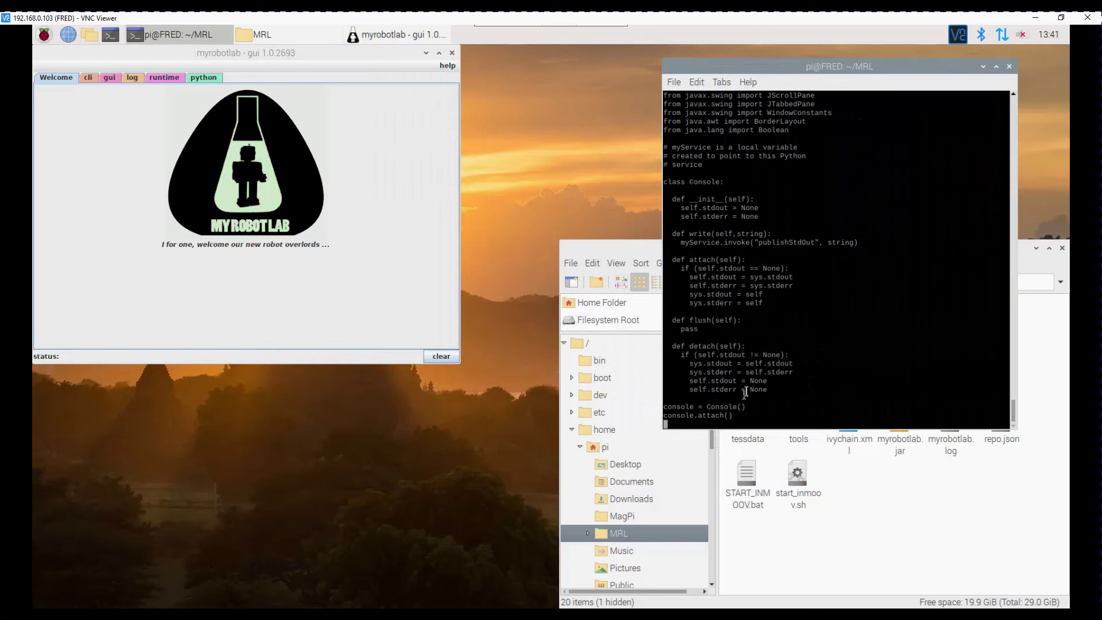
click(155, 80)
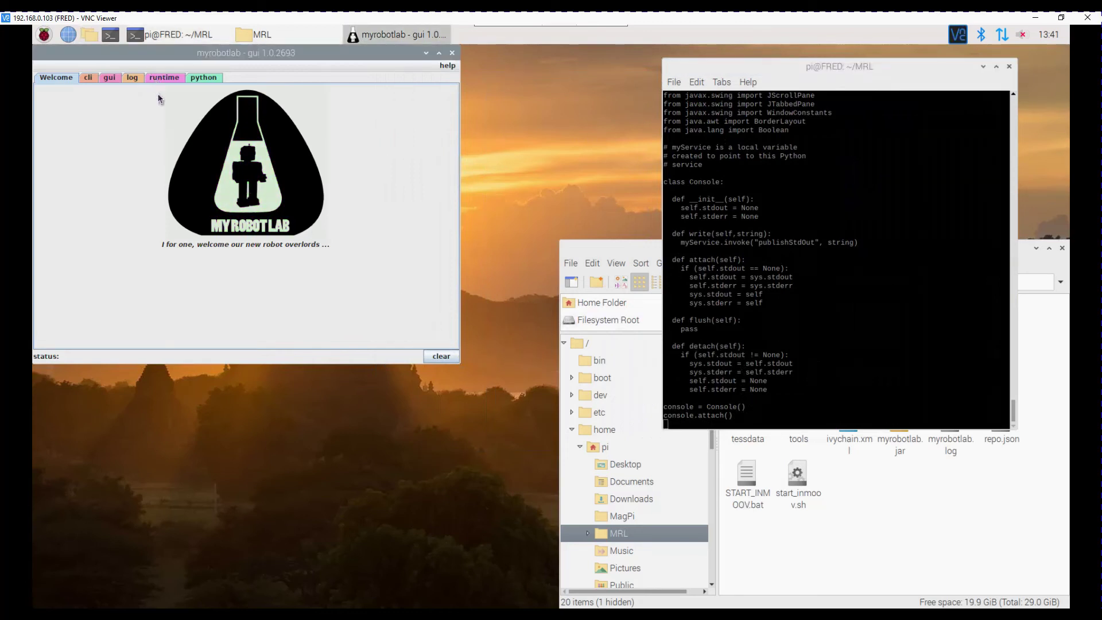
On the runtime tab, scroll the available-services catalogue until the RasPi entry shows
click(166, 82)
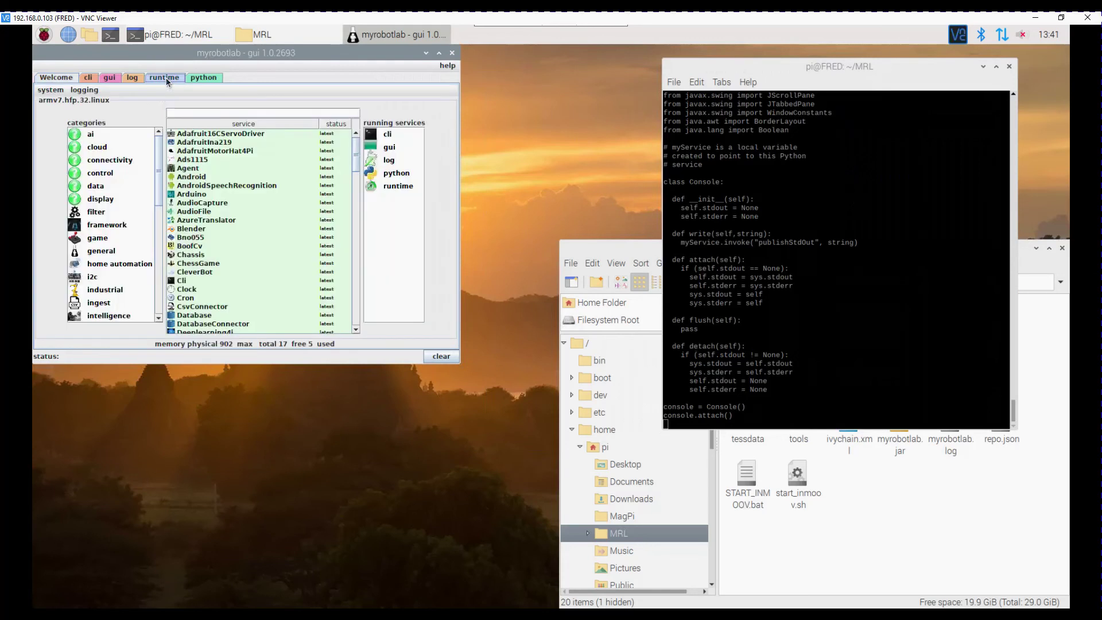
scroll(258, 216, down, 2)
scroll(258, 217, down, 15)
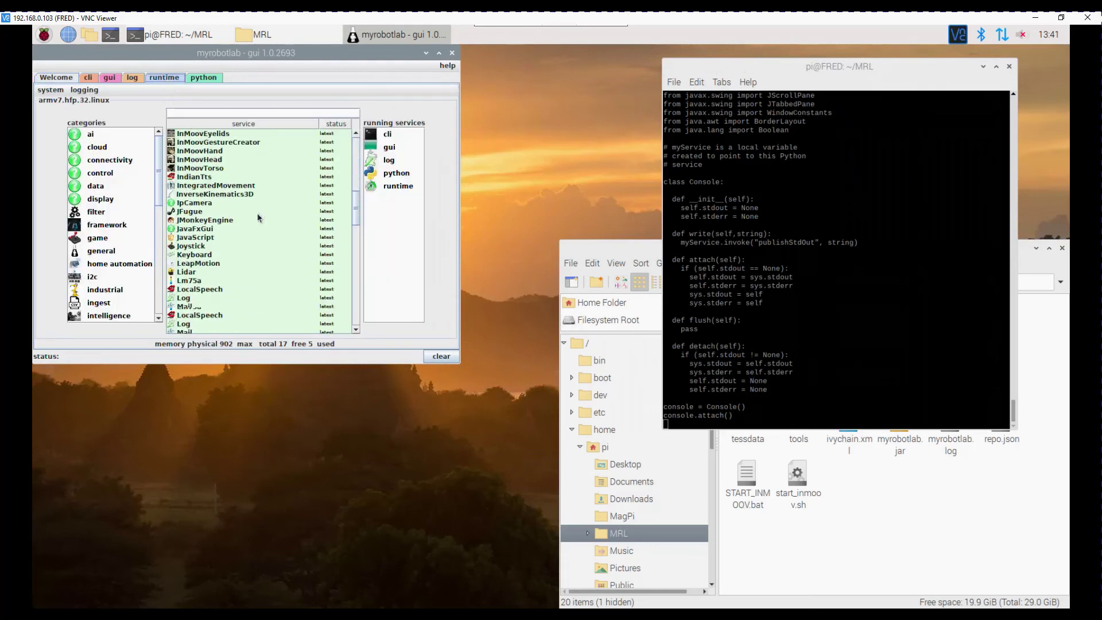
scroll(258, 217, down, 16)
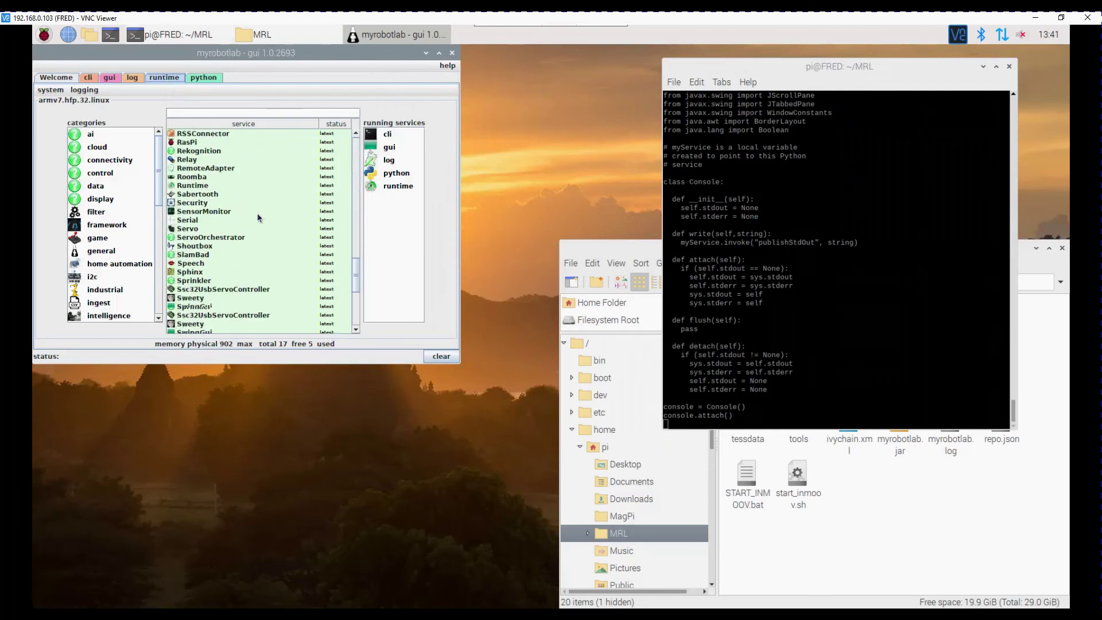
scroll(258, 217, down, 1)
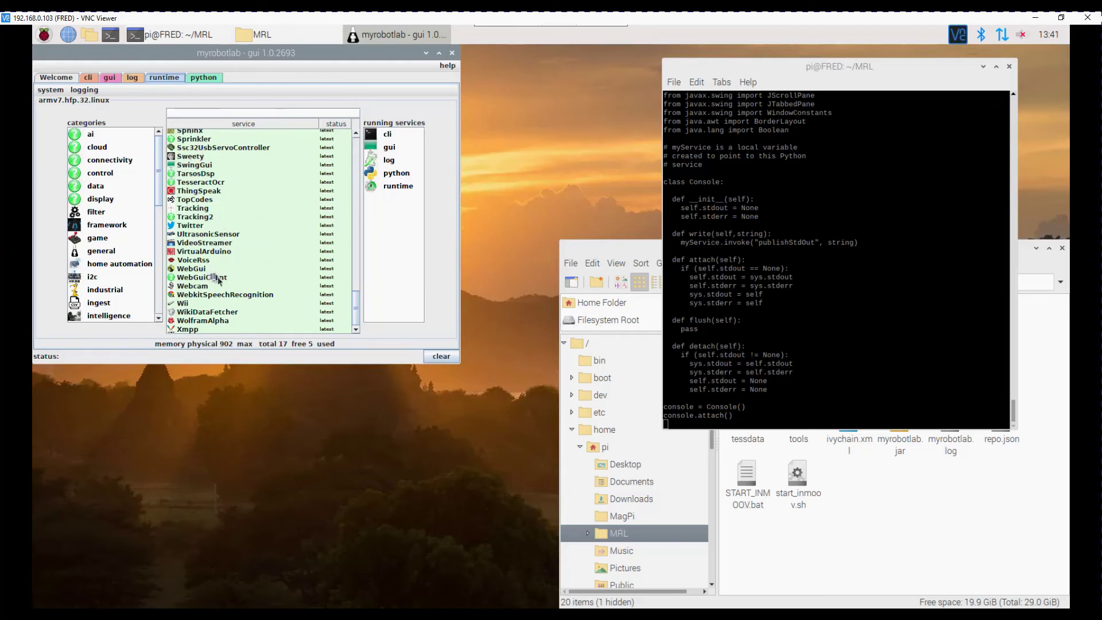
scroll(229, 282, up, 4)
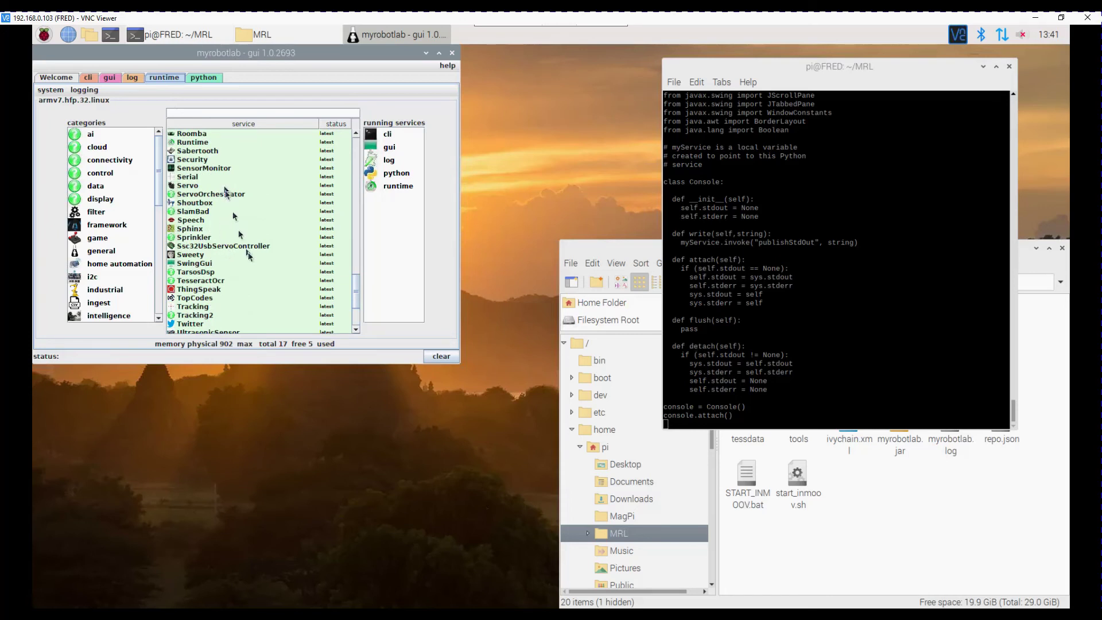
scroll(250, 253, up, 1)
scroll(252, 230, up, 2)
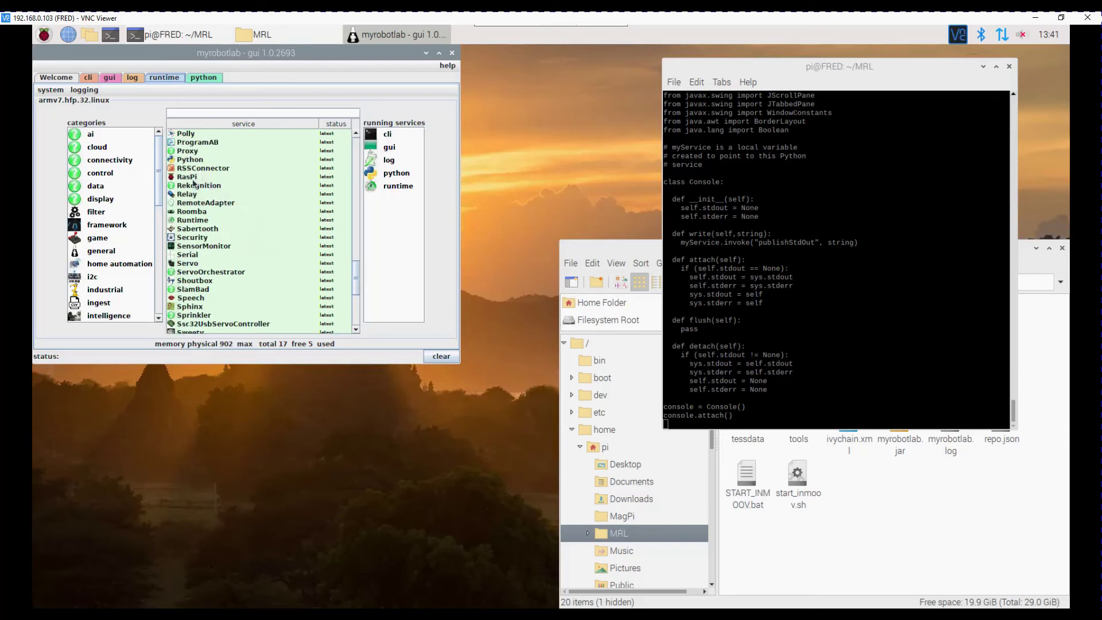
Start a RasPi service from the catalogue, keeping the default name Raspi
click(193, 177)
right_click(192, 178)
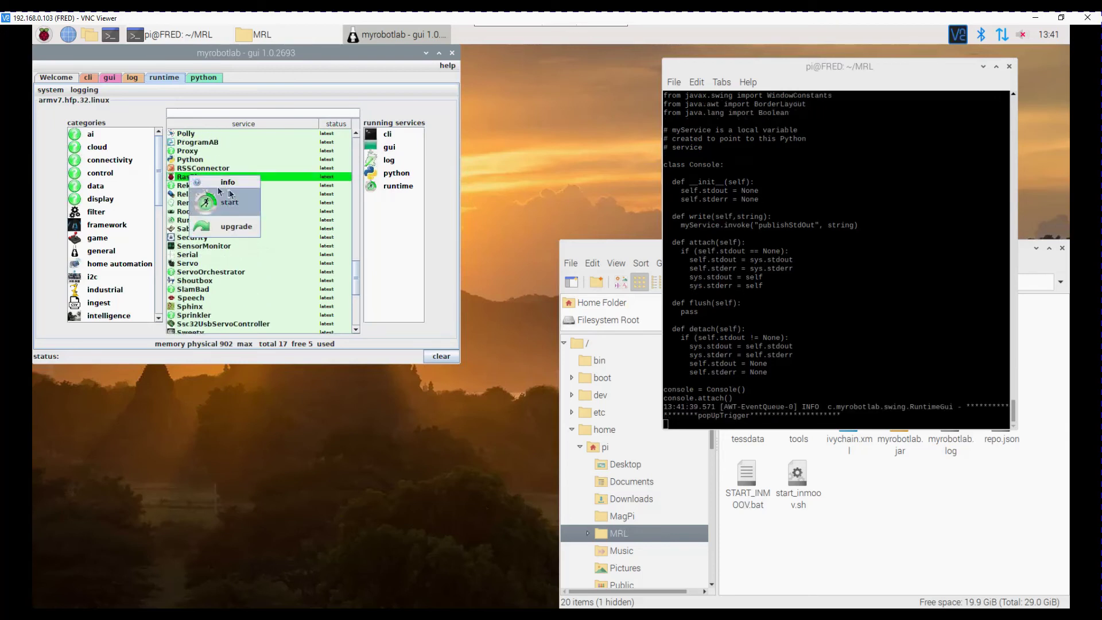
click(223, 212)
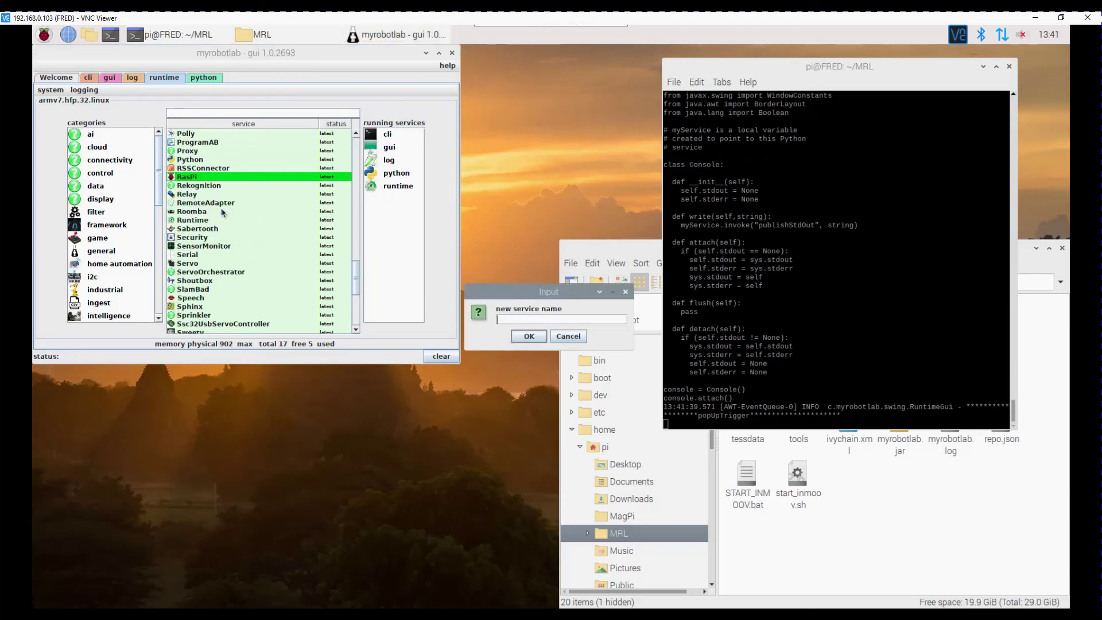
key(Return)
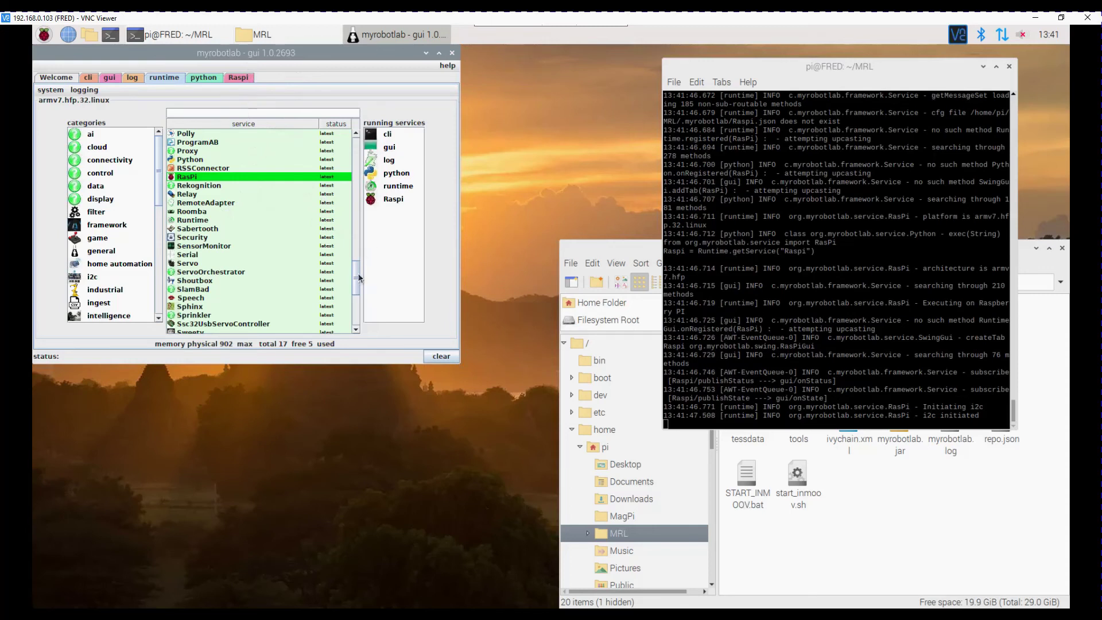
Start a new Adafruit16CServoDriver service named 'Head'
scroll(357, 275, up, 7)
scroll(353, 146, up, 10)
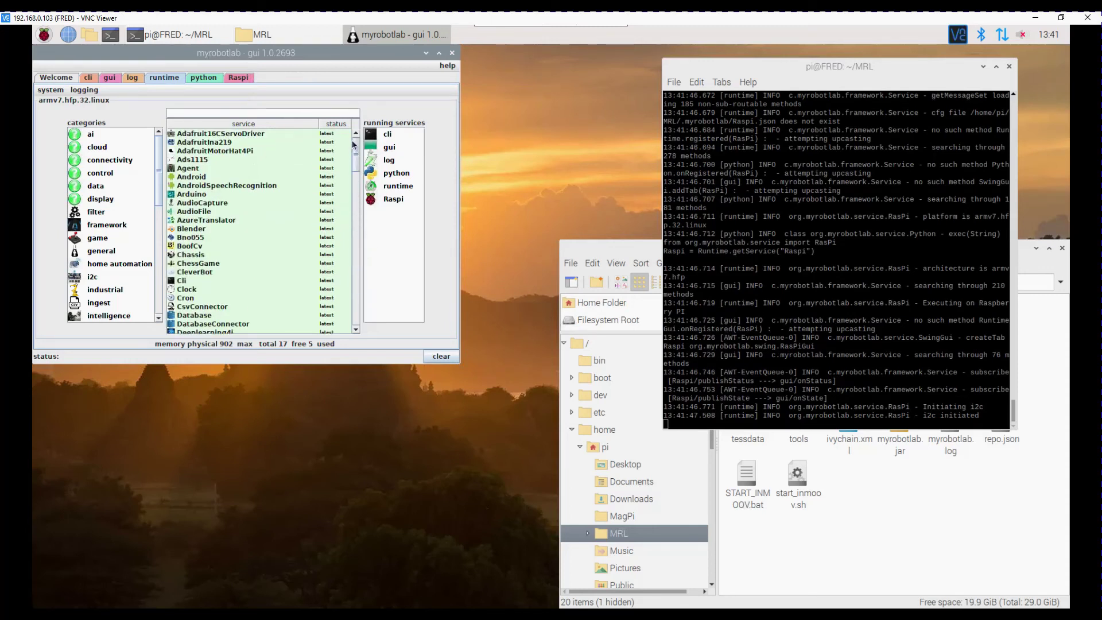
click(218, 134)
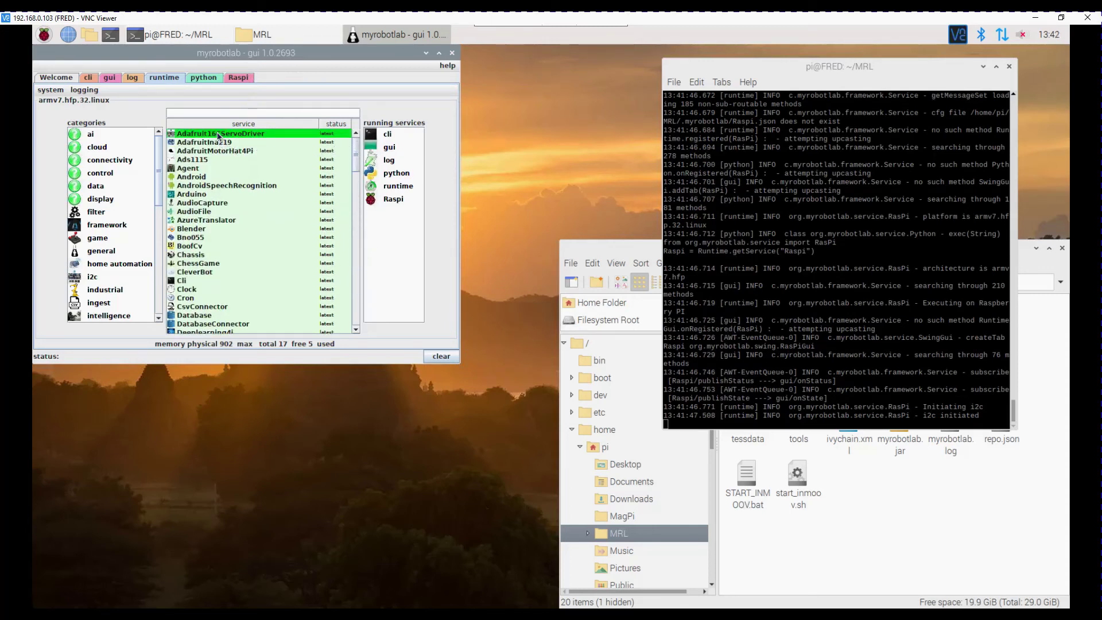
right_click(218, 135)
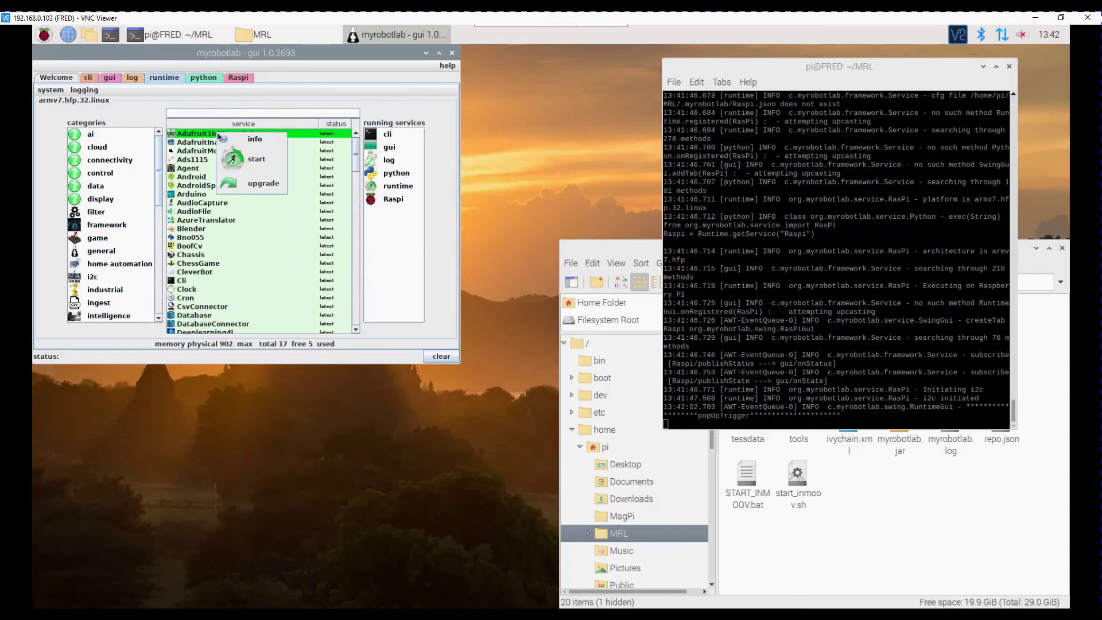
click(233, 160)
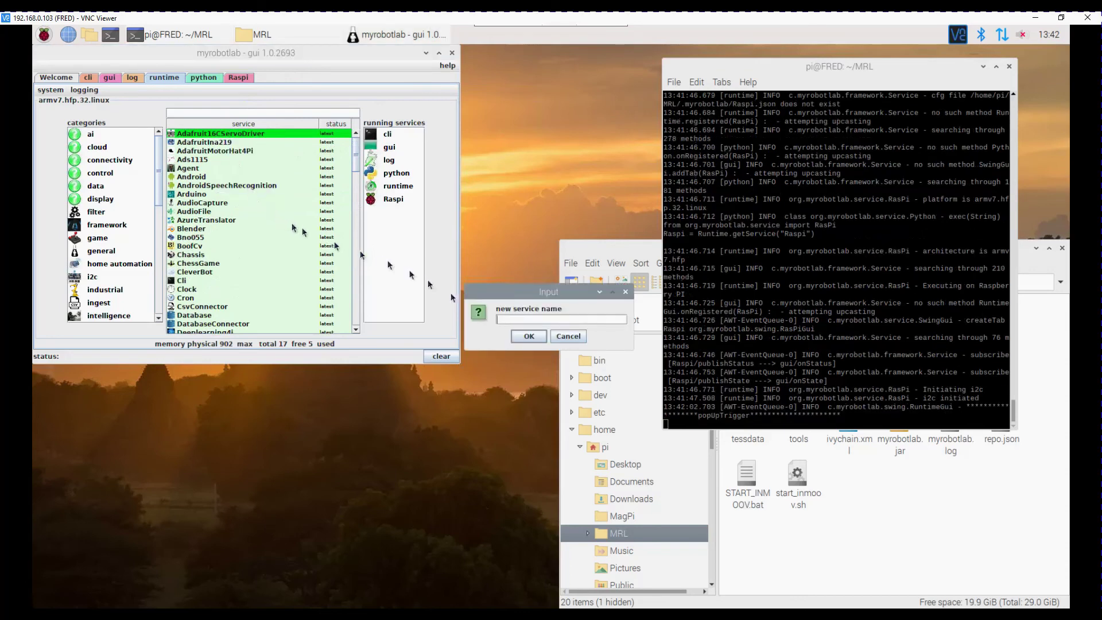
click(503, 318)
text(Head)
key(Return)
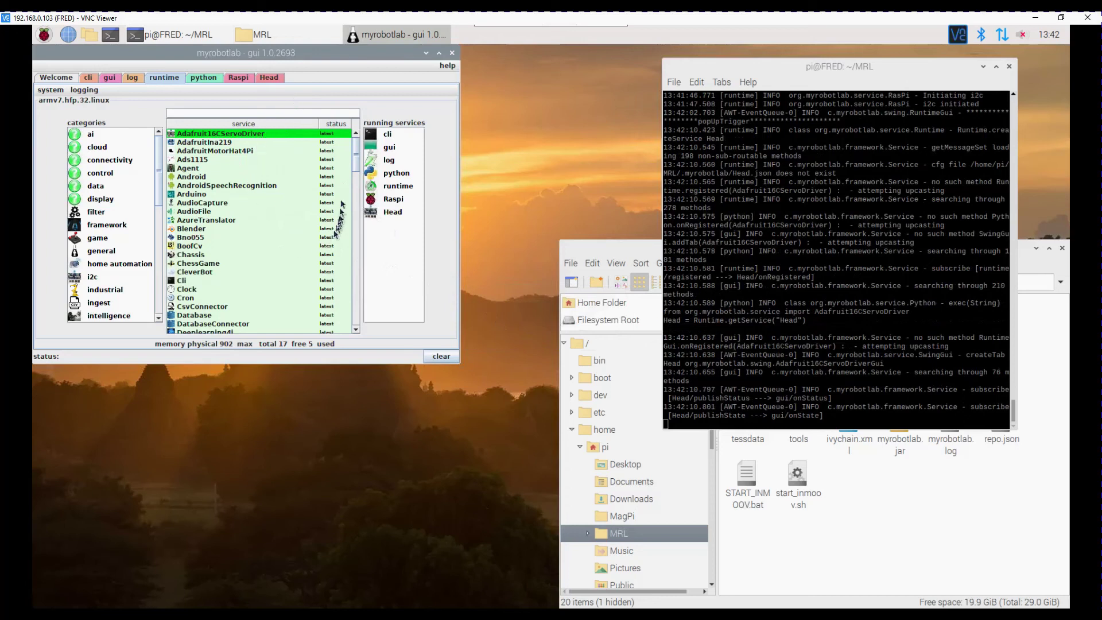
Set Head's I2C bus to 1 and address 0x40, then attach it to Raspi
click(272, 78)
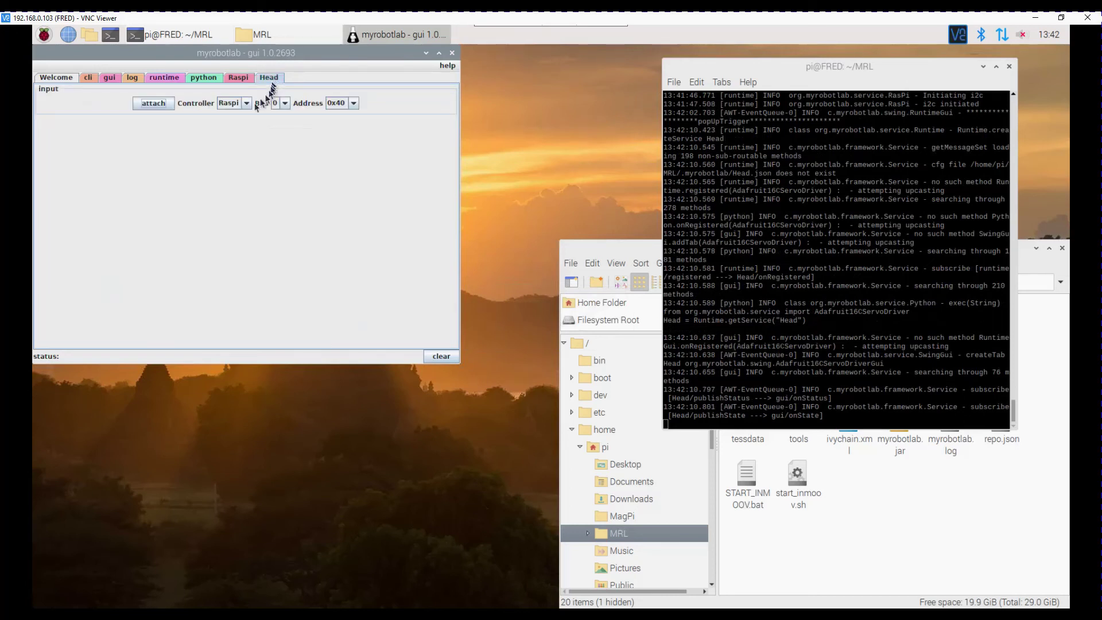
click(285, 104)
click(282, 124)
click(354, 103)
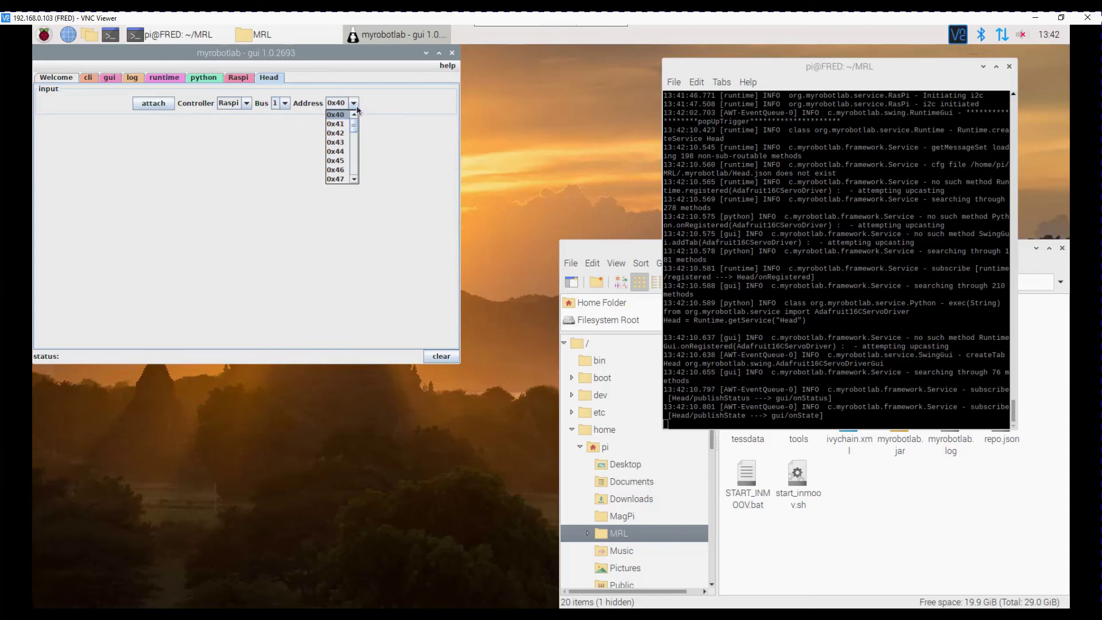
click(354, 103)
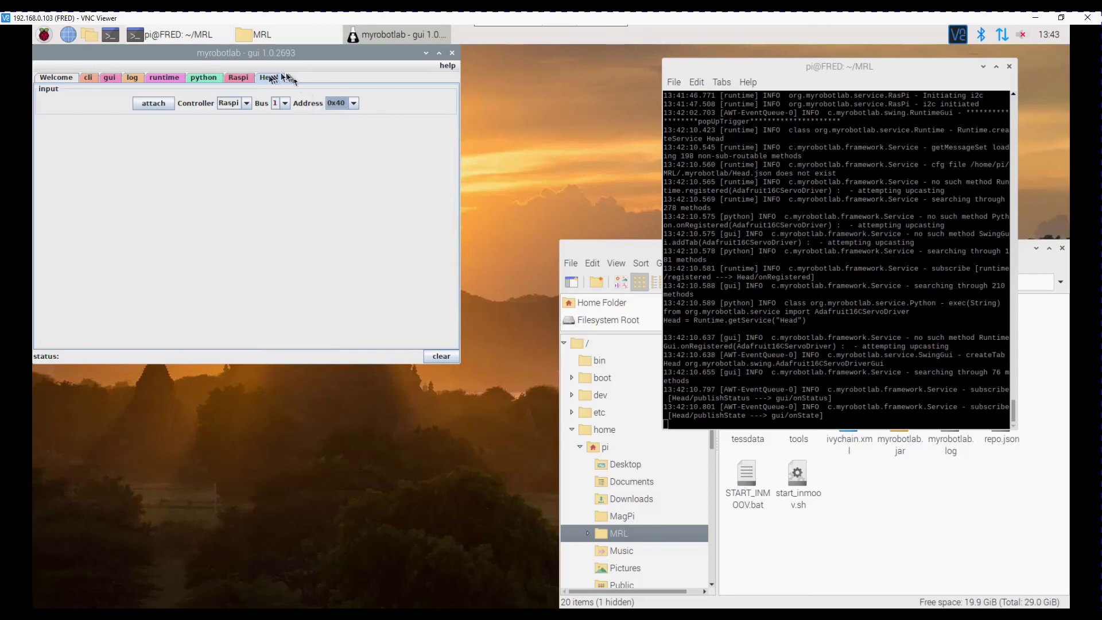
click(140, 104)
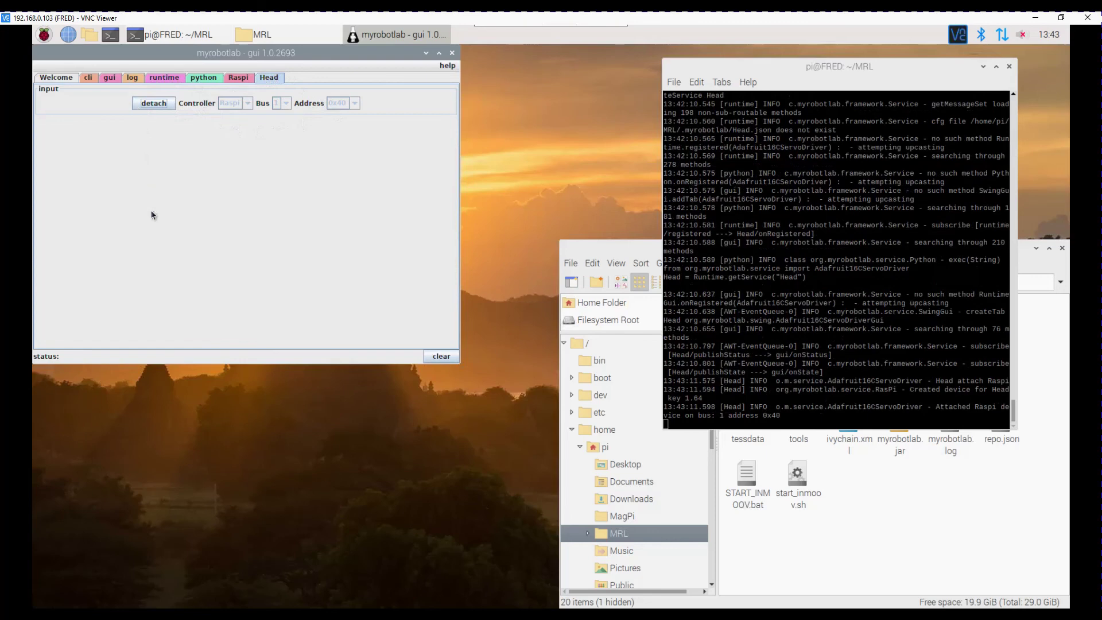
Start a new Servo service named 'Servo01' from the runtime catalogue
click(165, 78)
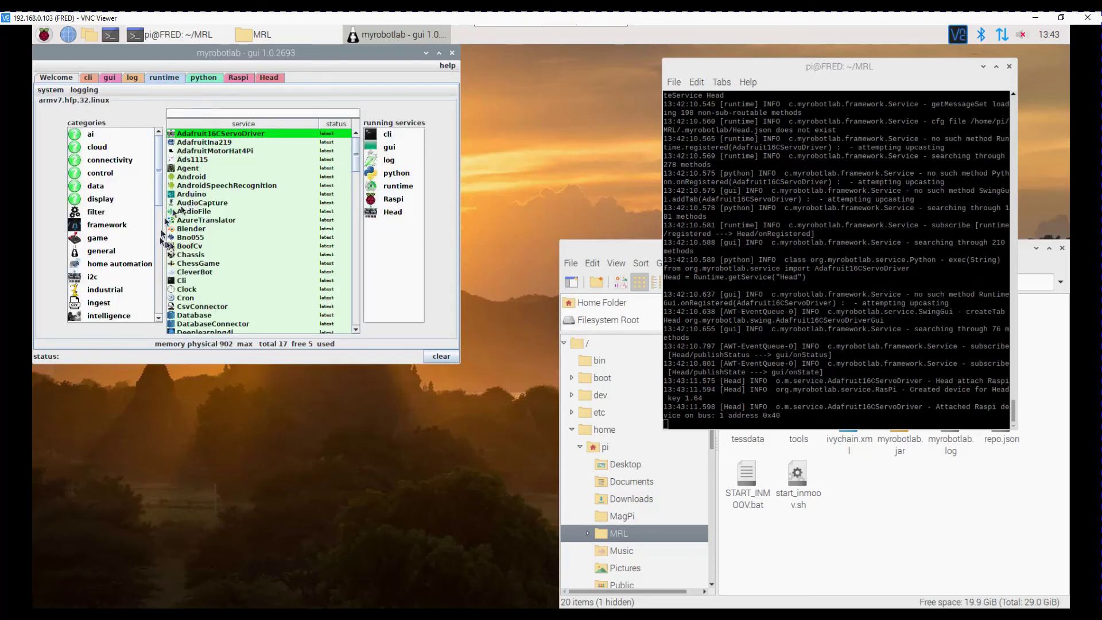
scroll(209, 254, down, 4)
scroll(208, 254, down, 10)
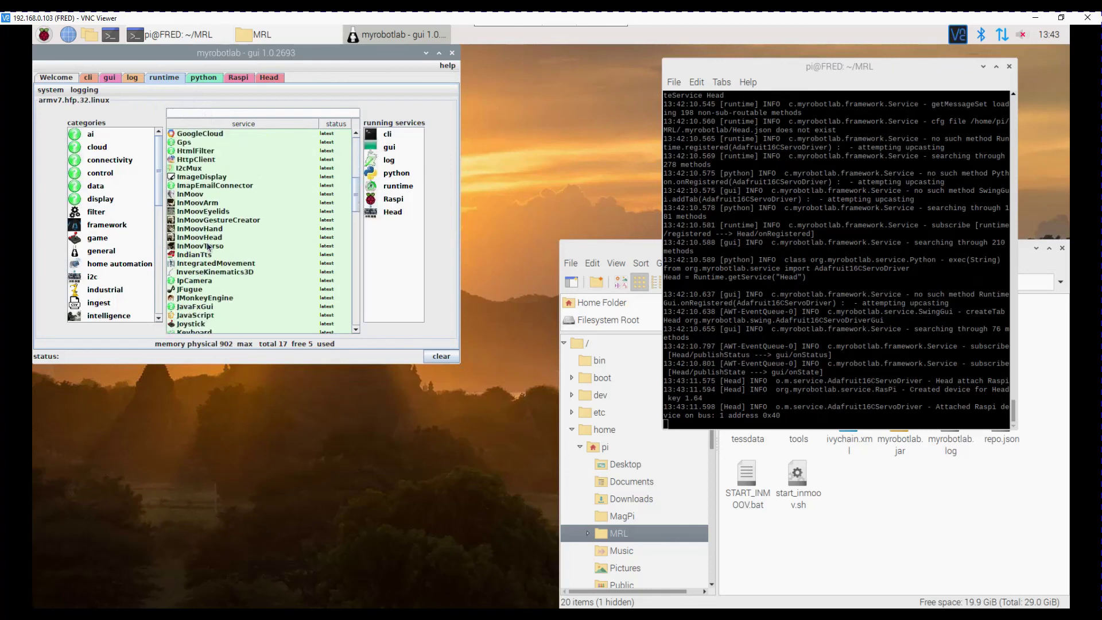
scroll(207, 246, down, 7)
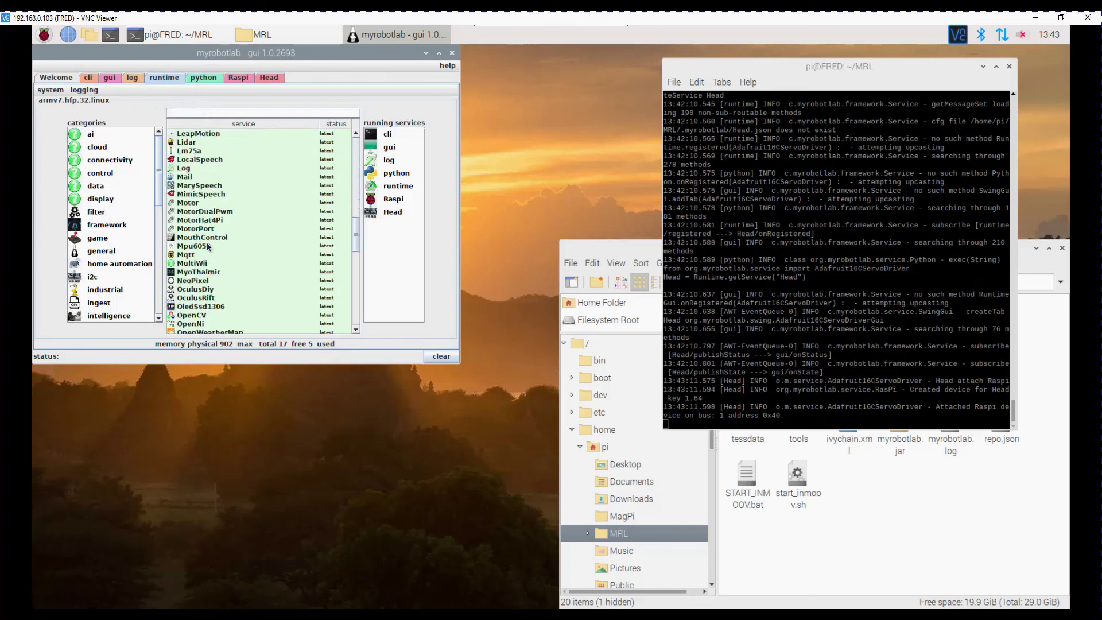
scroll(208, 246, down, 5)
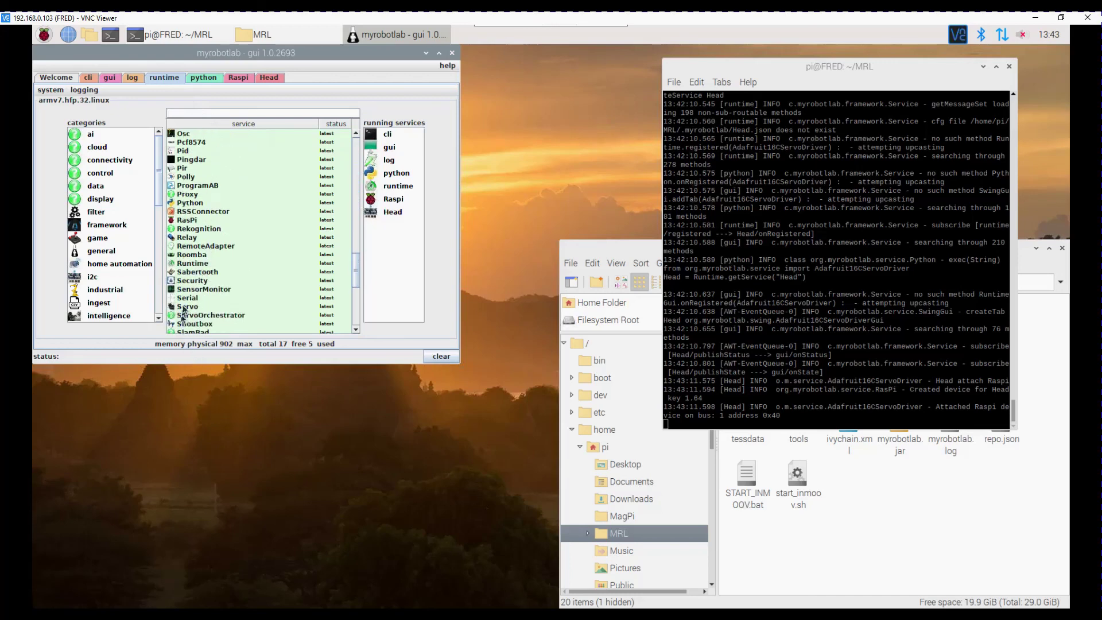
click(184, 308)
right_click(185, 309)
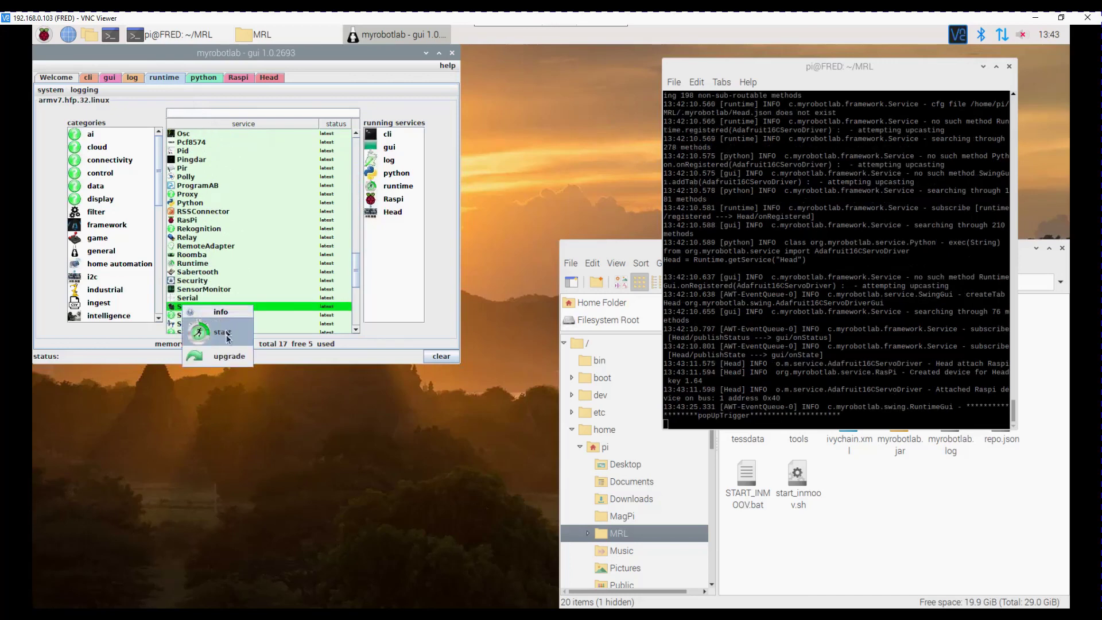
click(229, 331)
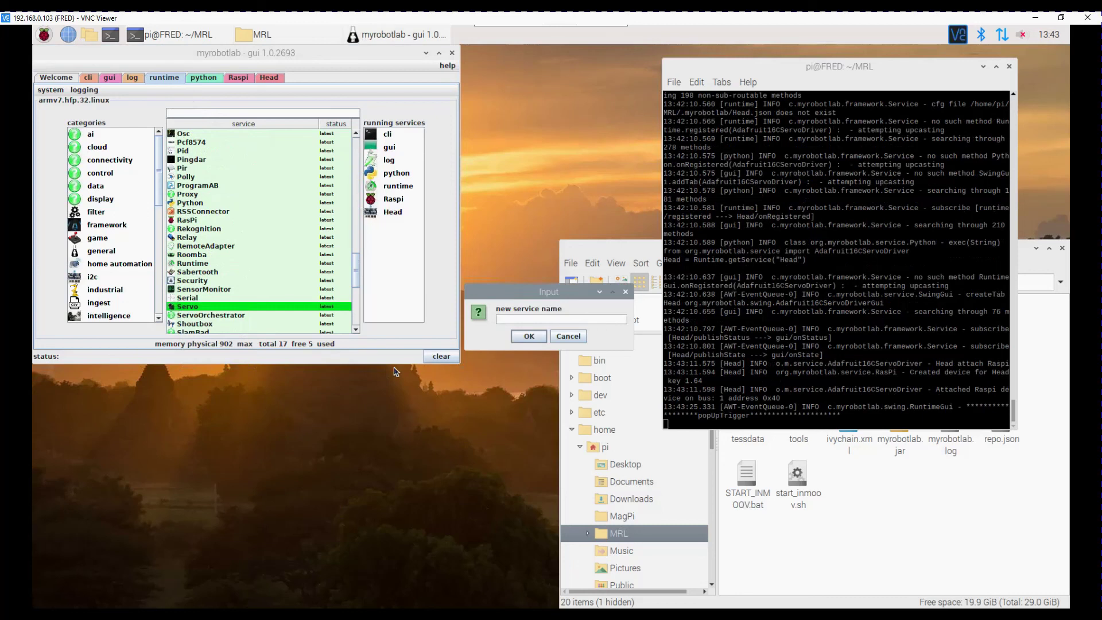
text(Servo01)
key(Return)
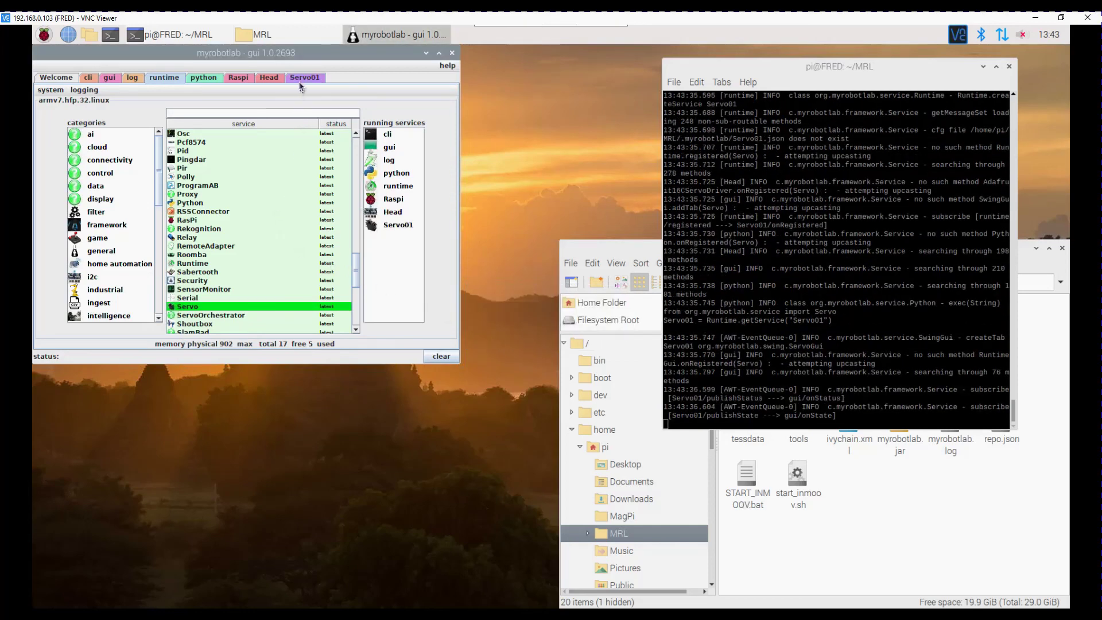
Attach Servo01 to the Head controller on pin 2
click(300, 81)
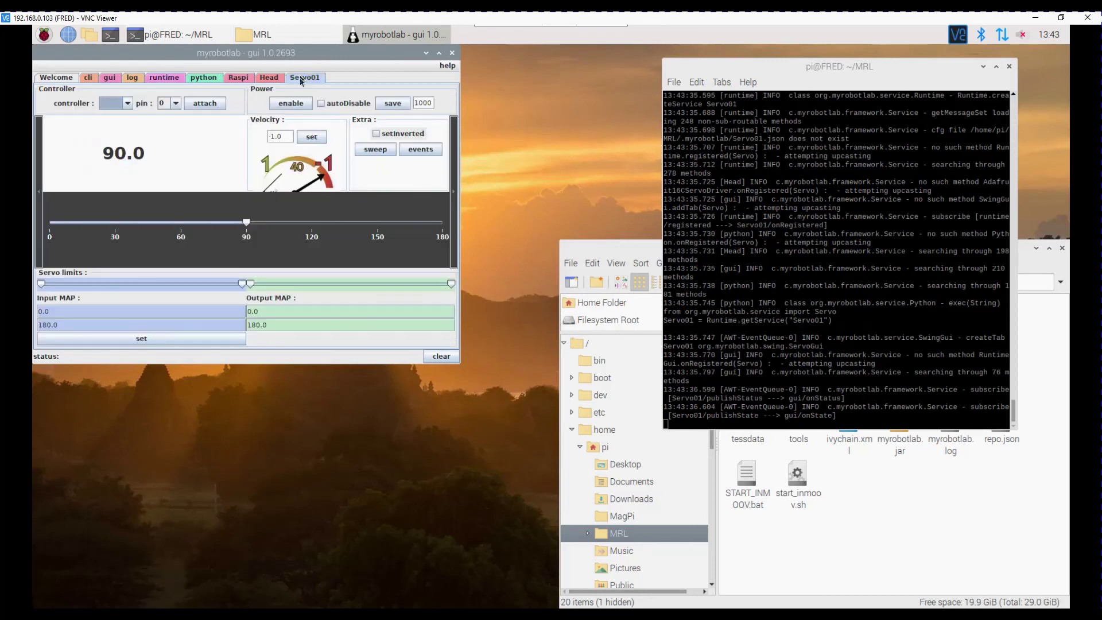
click(128, 103)
click(121, 115)
click(176, 106)
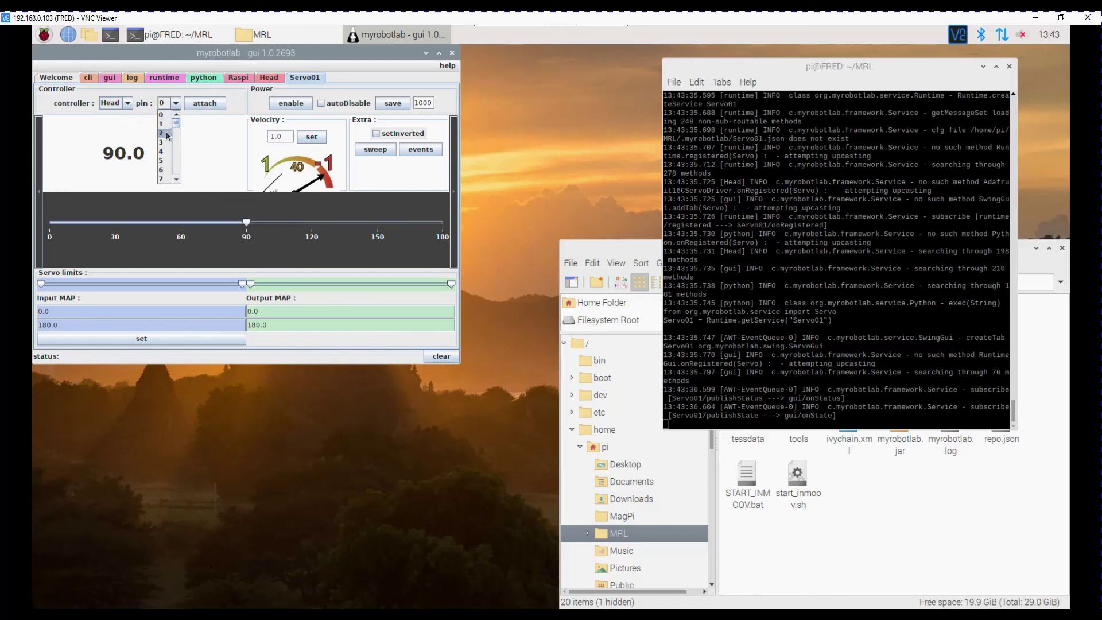
click(168, 134)
click(208, 105)
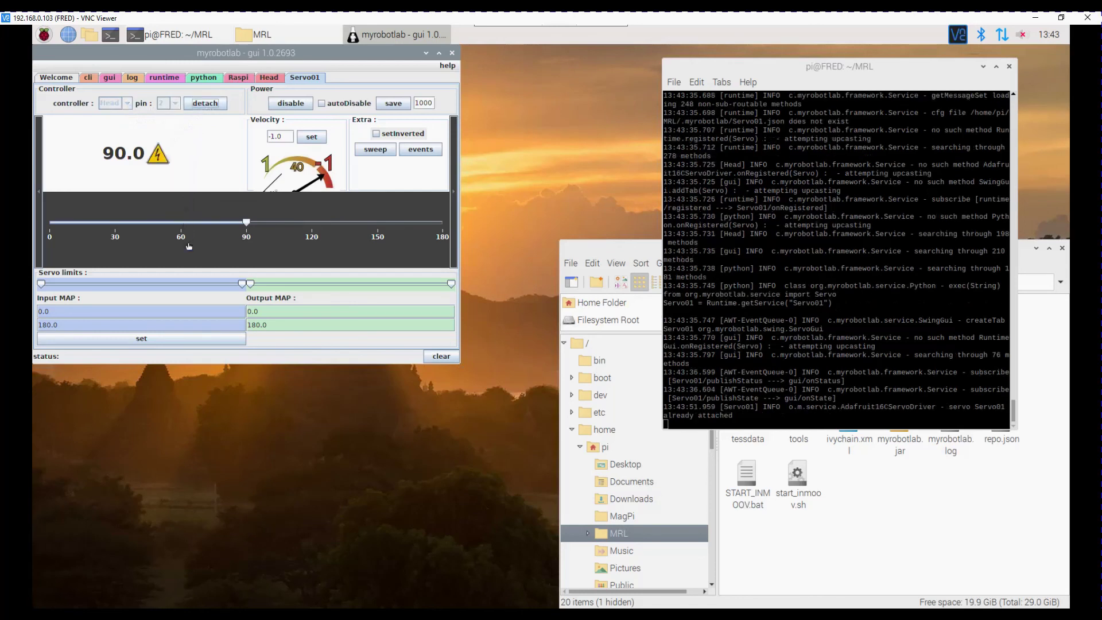